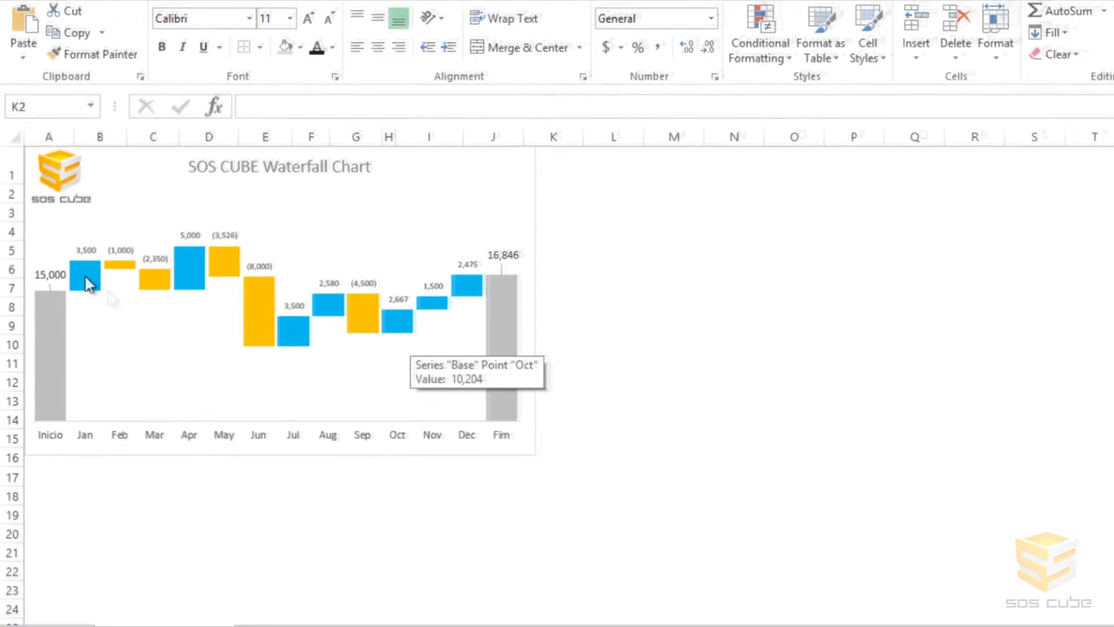
# Move the waterfall chart over columns I–Q and inspect I2, the C15 Fim formula and the Base header
pyautogui.click(52, 170)
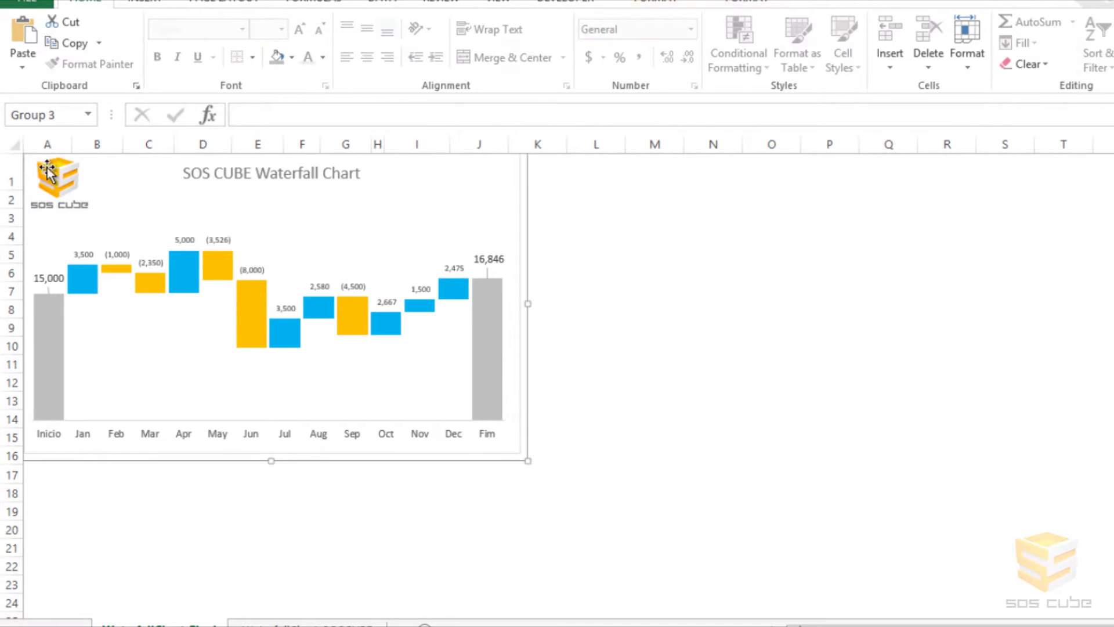
pyautogui.moveTo(53, 170); pyautogui.dragTo(483, 169)
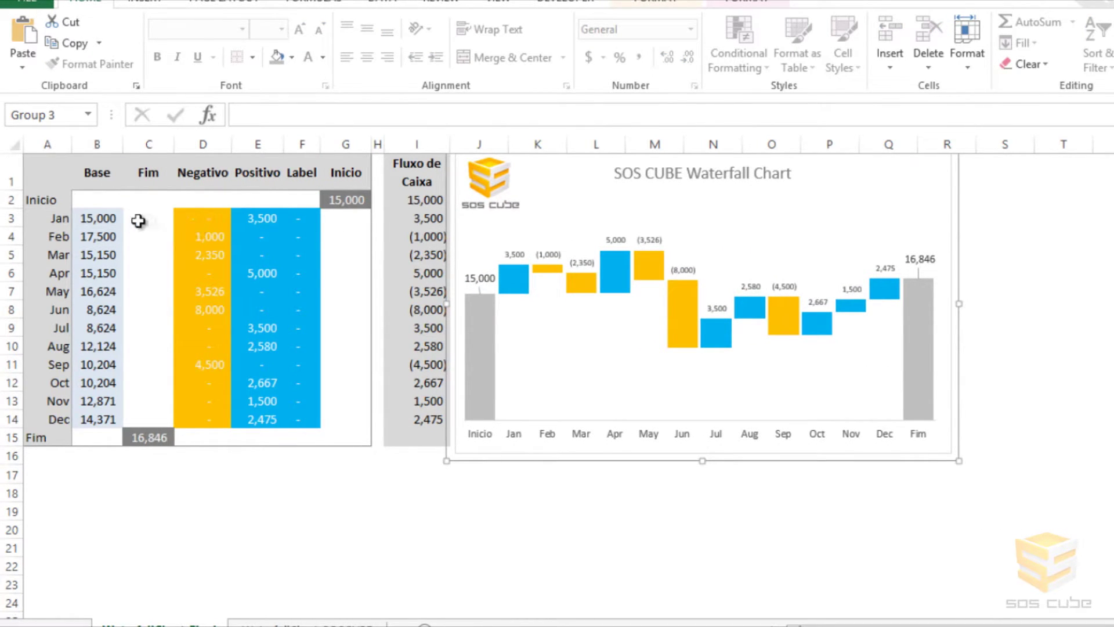
pyautogui.click(413, 200)
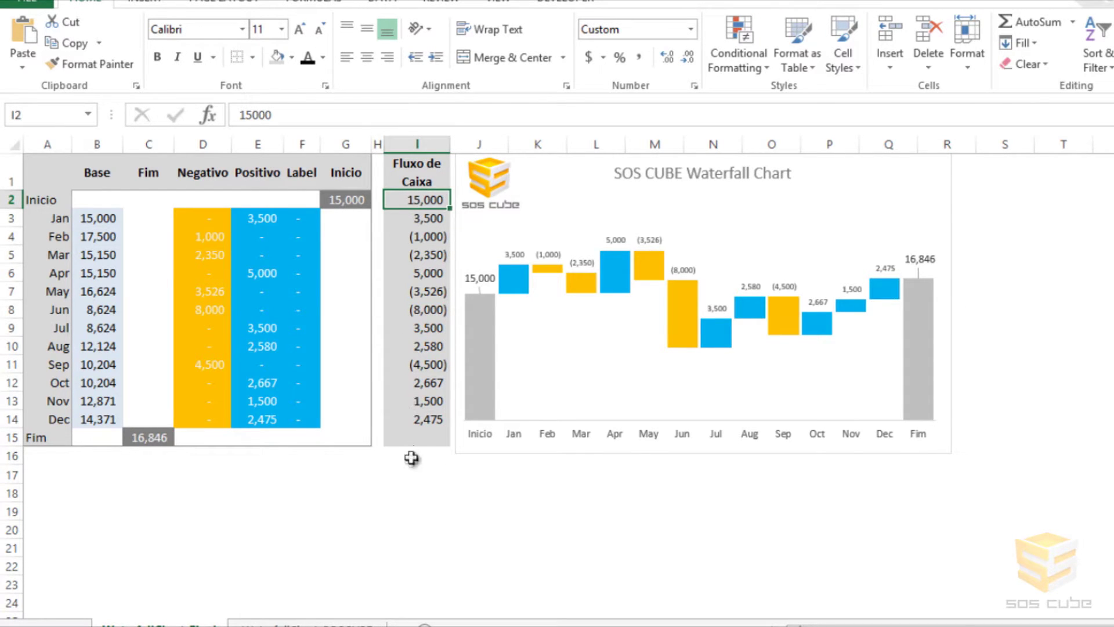
pyautogui.click(133, 439)
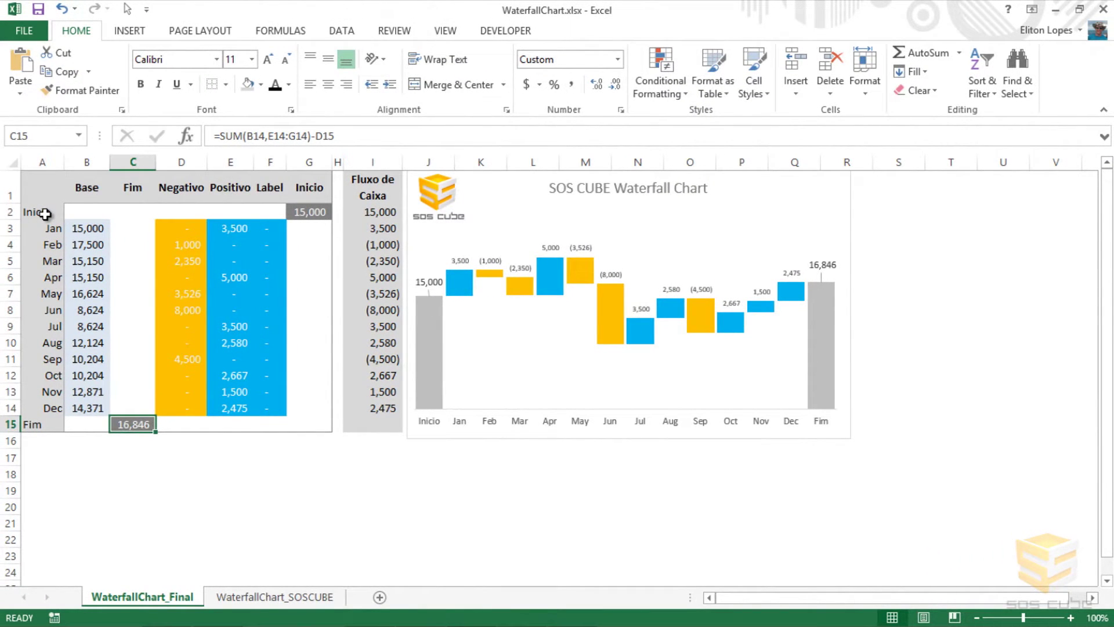
pyautogui.click(96, 188)
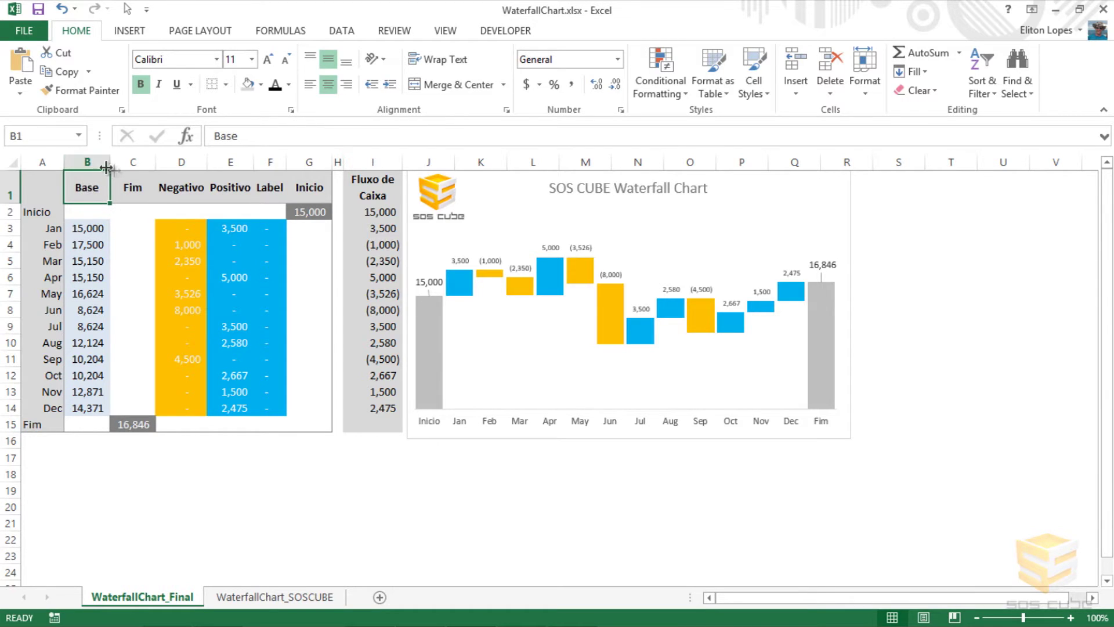
# Walk through the Base column, its B3 formula, its invisible chart series and the C15 Fim total
pyautogui.click(86, 163)
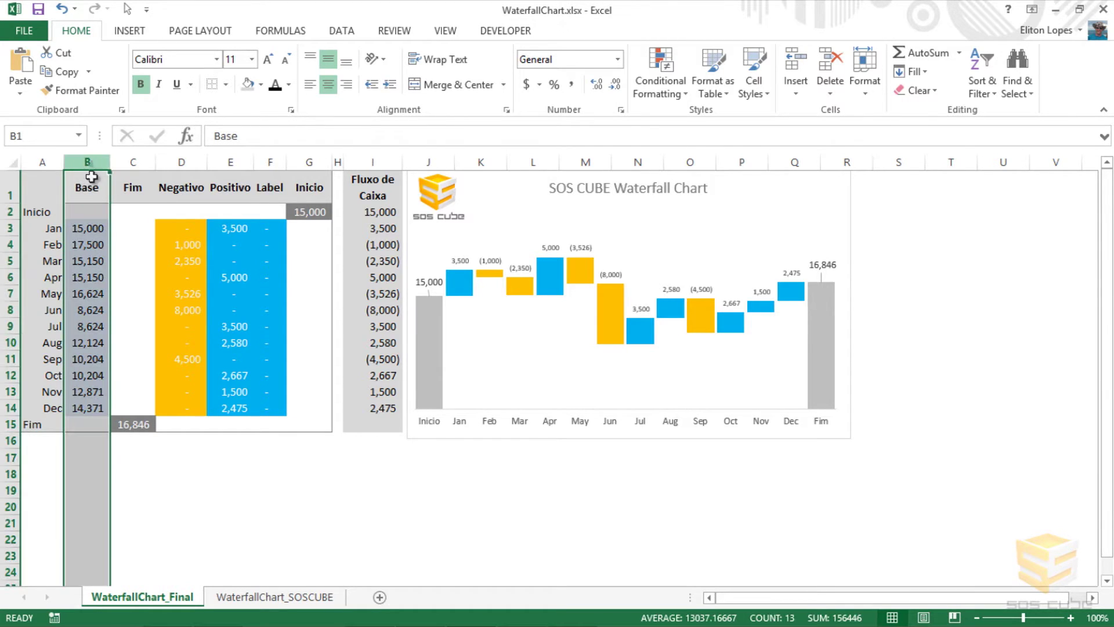
pyautogui.click(99, 227)
pyautogui.click(574, 305)
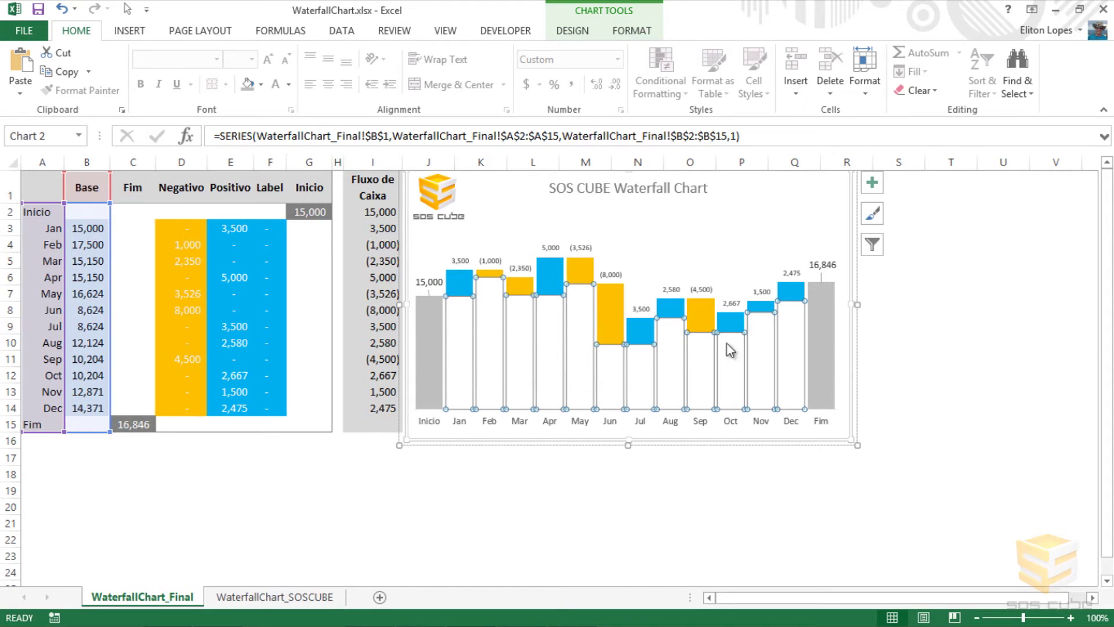
pyautogui.click(145, 425)
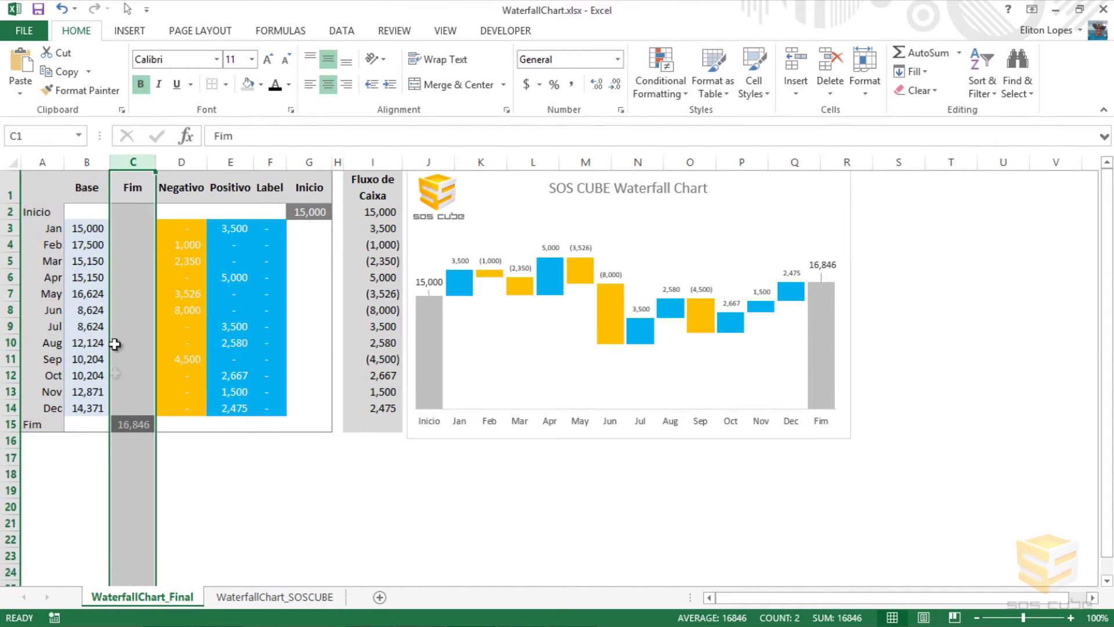
# Review the Negativo, Positivo, Label and Inicio columns and value labels, then select the helper table A1:G15
pyautogui.click(792, 280)
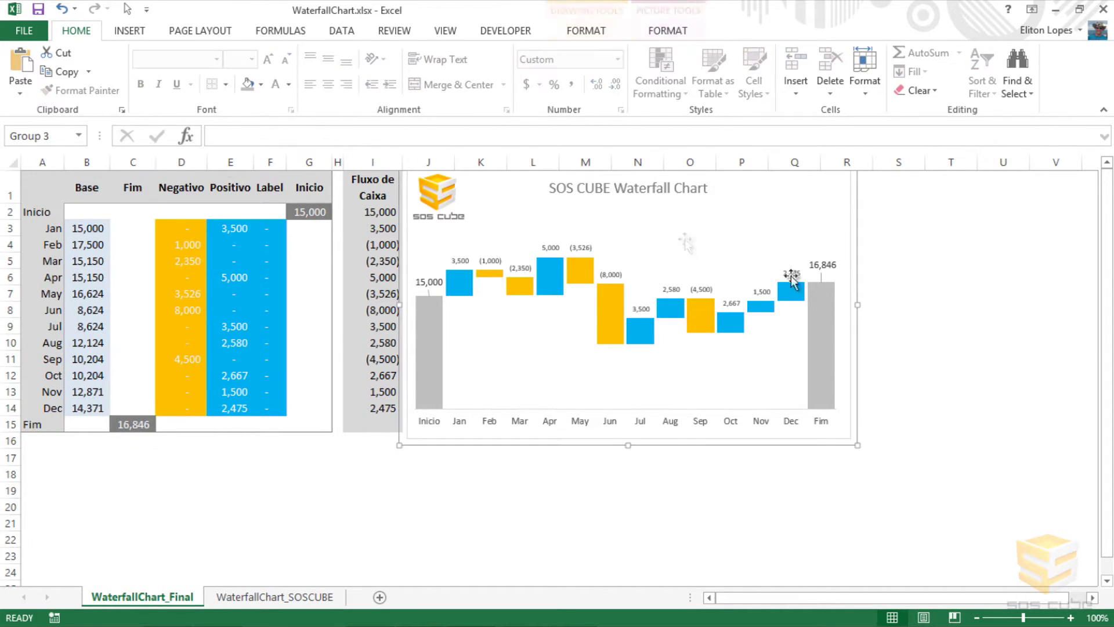
pyautogui.click(182, 163)
pyautogui.click(231, 161)
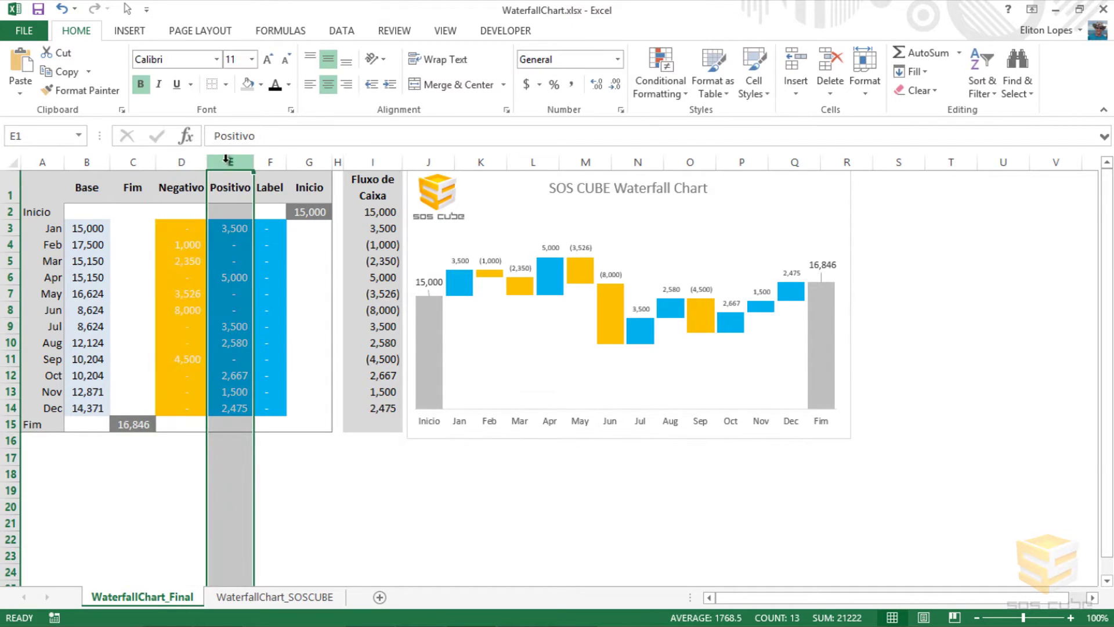
pyautogui.click(267, 160)
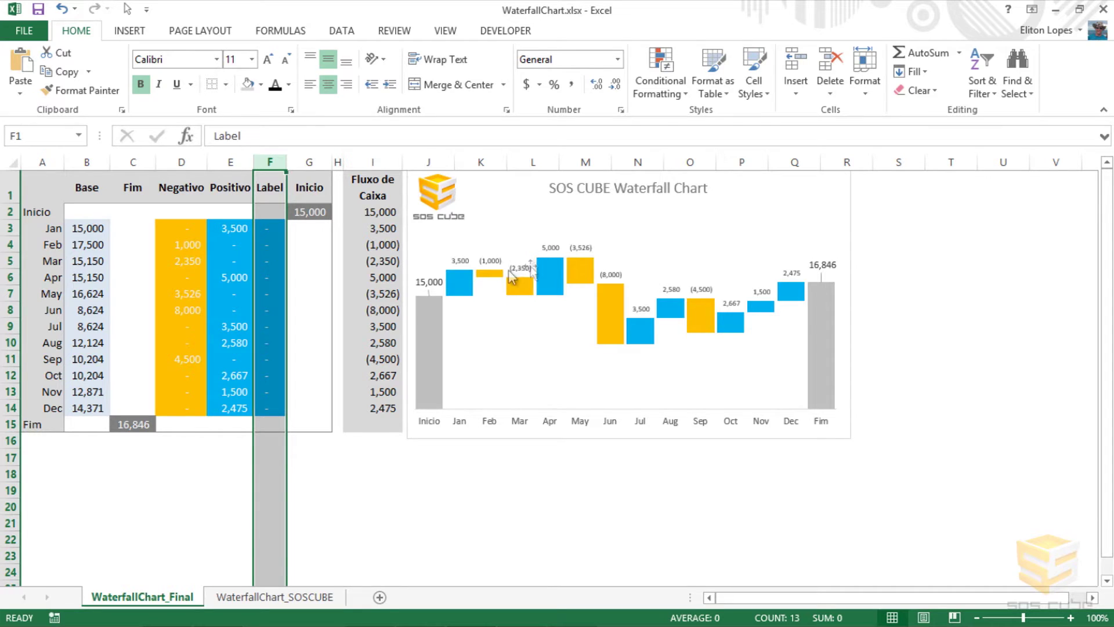
pyautogui.click(791, 273)
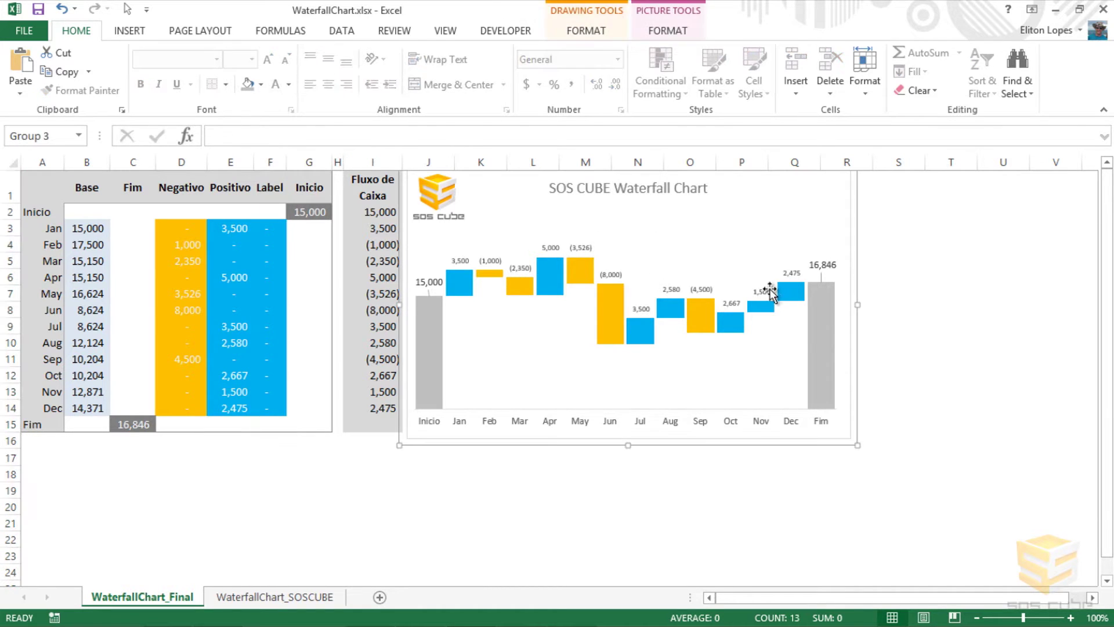
pyautogui.click(299, 184)
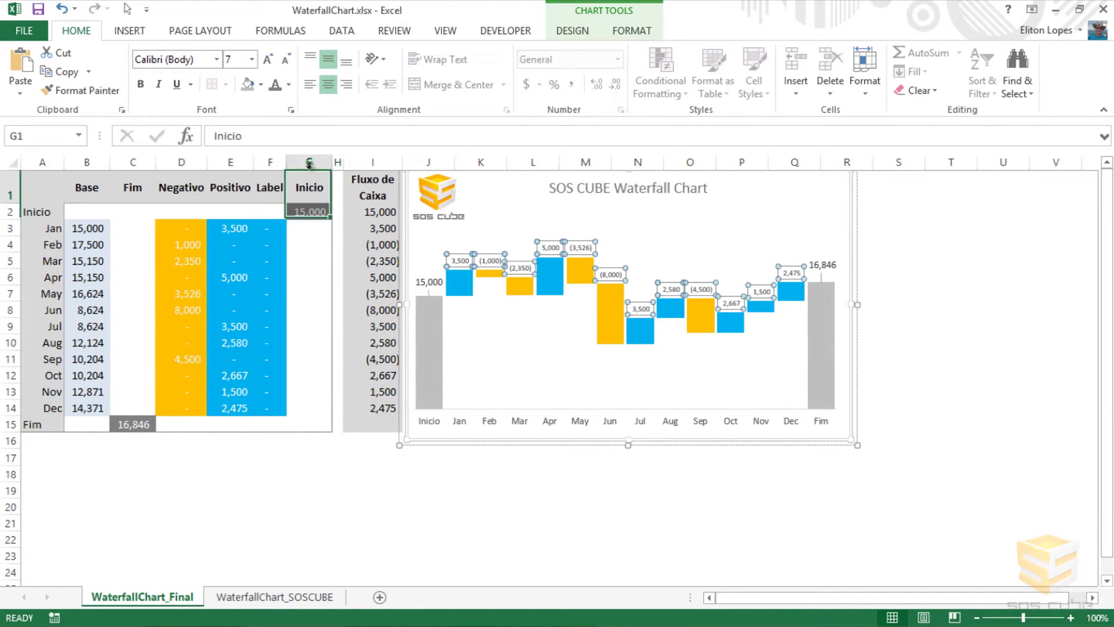
pyautogui.click(308, 162)
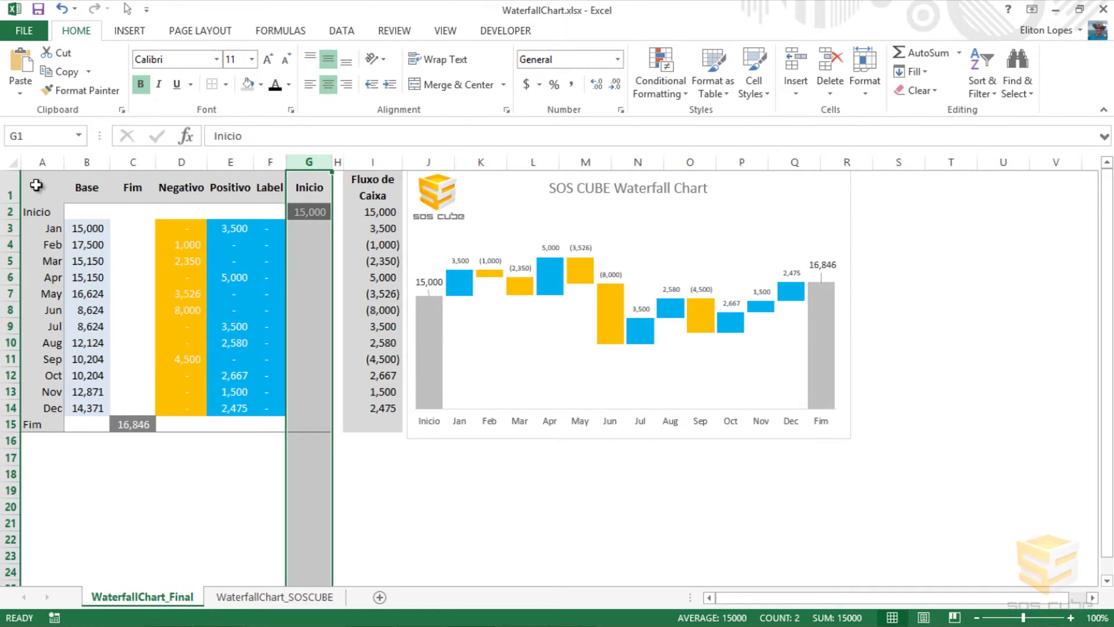
pyautogui.moveTo(35, 186); pyautogui.dragTo(318, 426)
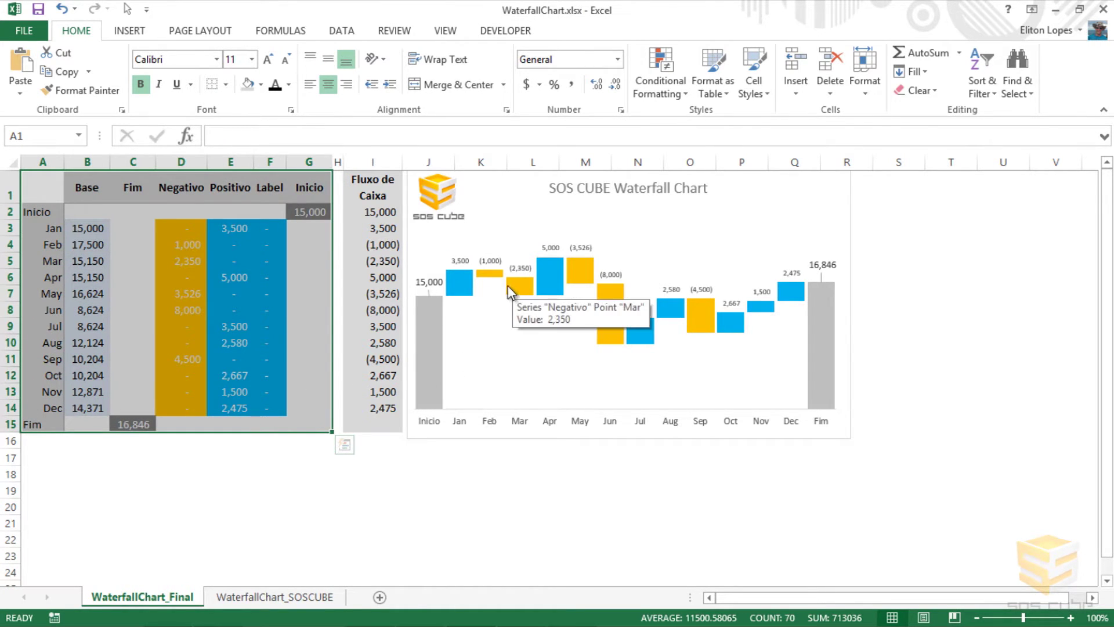
# Compare WaterfallChart_SOSCUBE's columns with helper columns B–G on WaterfallChart_Final
pyautogui.click(235, 598)
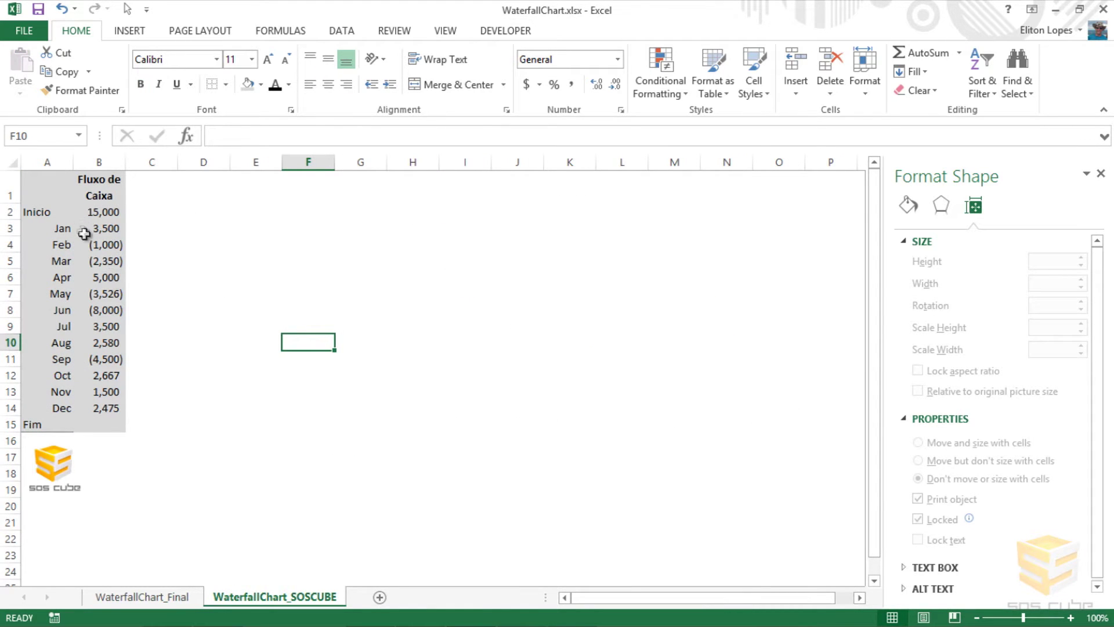
pyautogui.moveTo(99, 162); pyautogui.dragTo(316, 161)
pyautogui.click(142, 596)
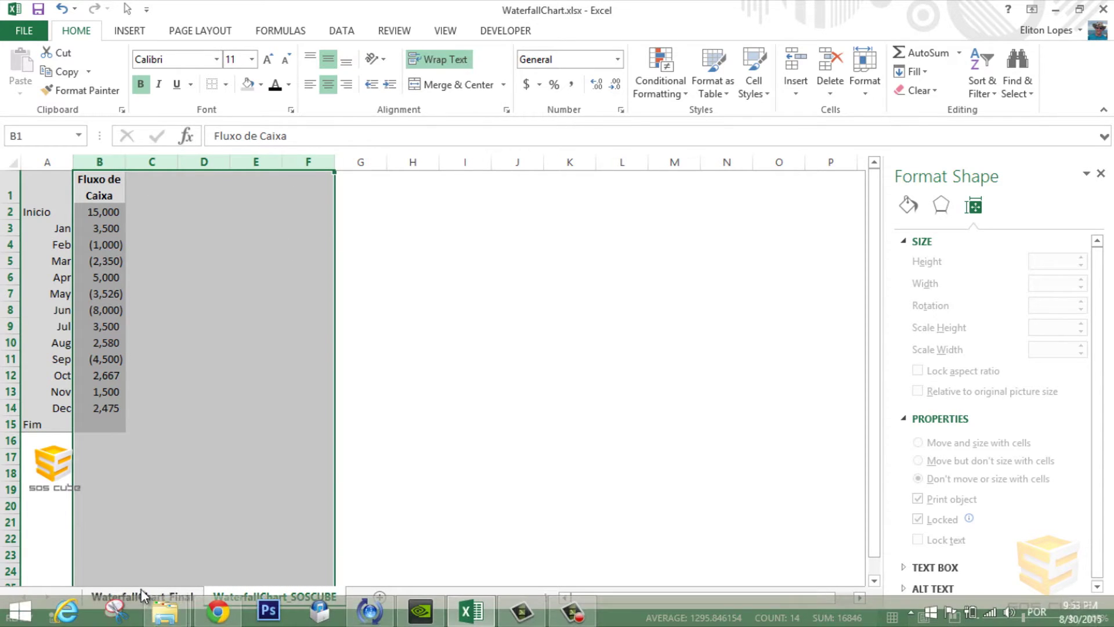
pyautogui.moveTo(103, 163); pyautogui.dragTo(299, 184)
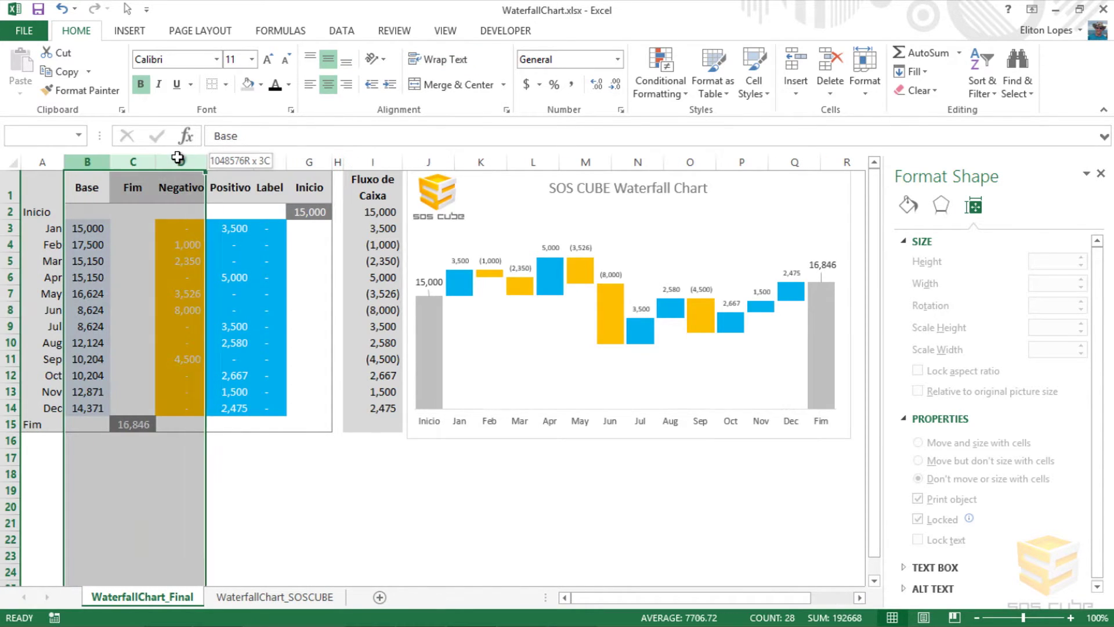
# Insert six empty columns B–G on WaterfallChart_SOSCUBE with Ctrl++, pushing Fluxo de Caixa to column H
pyautogui.click(251, 598)
pyautogui.moveTo(110, 159); pyautogui.dragTo(180, 163)
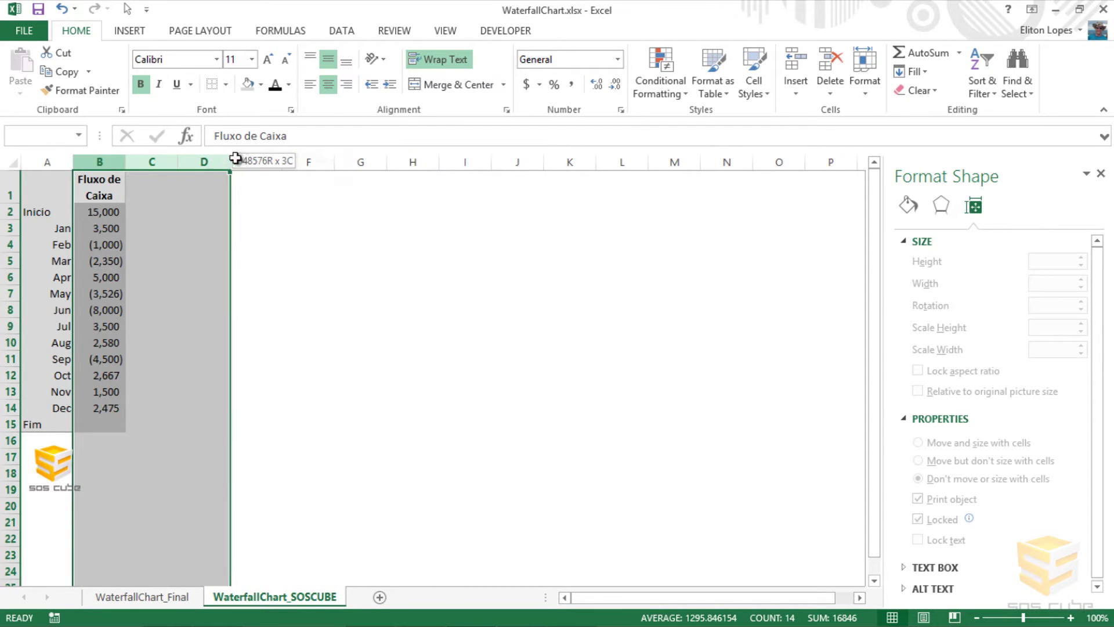
pyautogui.moveTo(179, 163); pyautogui.dragTo(343, 167)
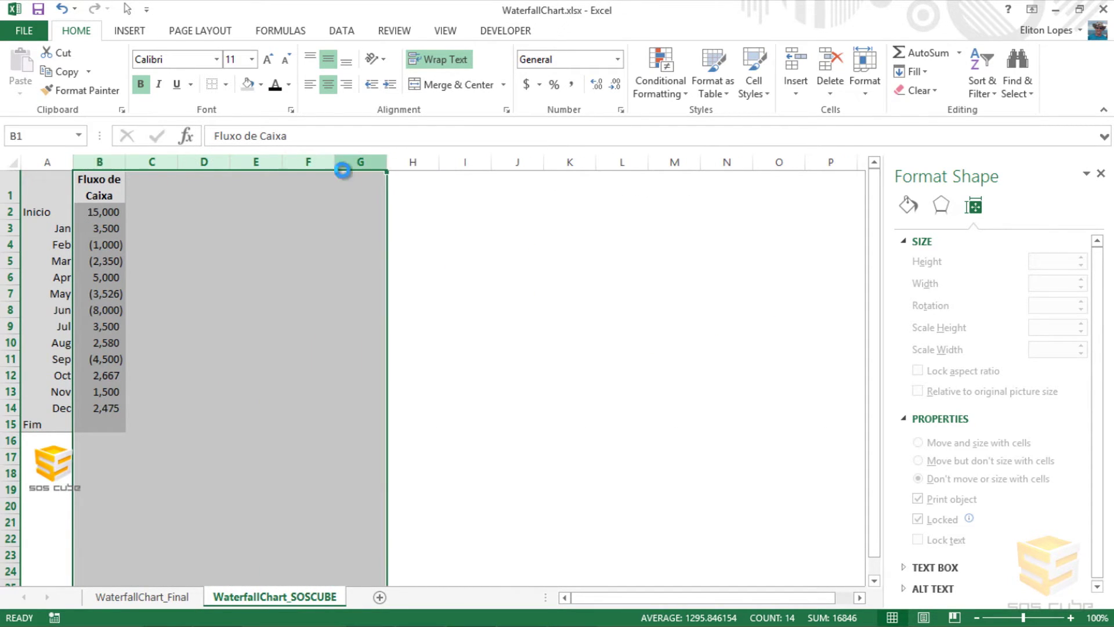
pyautogui.hotkey('ctrl', '+')
pyautogui.click(151, 212)
pyautogui.moveTo(92, 214); pyautogui.dragTo(373, 425)
pyautogui.click(114, 187)
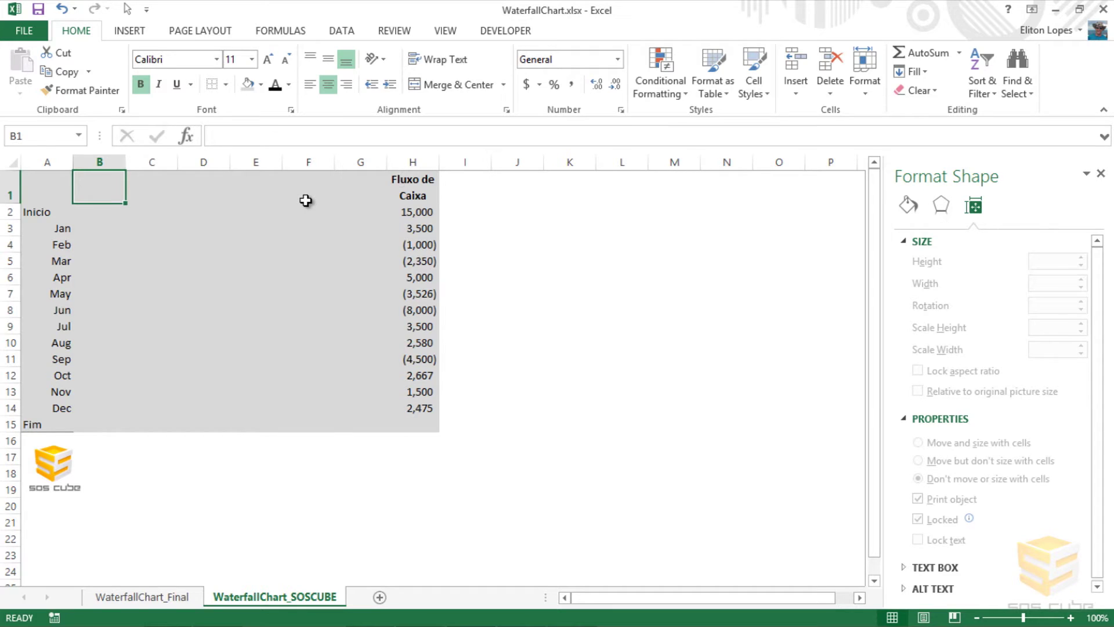
# Enter the headers Base, Fim, Negativo and Positivo in B1:E1
pyautogui.write('Ba')
pyautogui.press('Return')
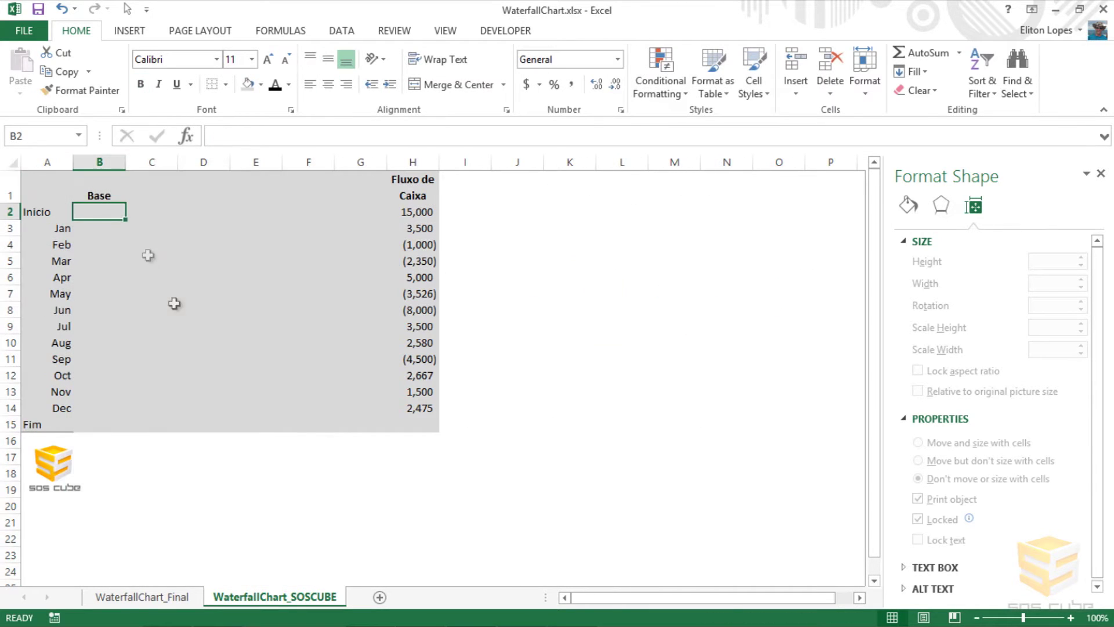
pyautogui.click(148, 195)
pyautogui.write('Fim')
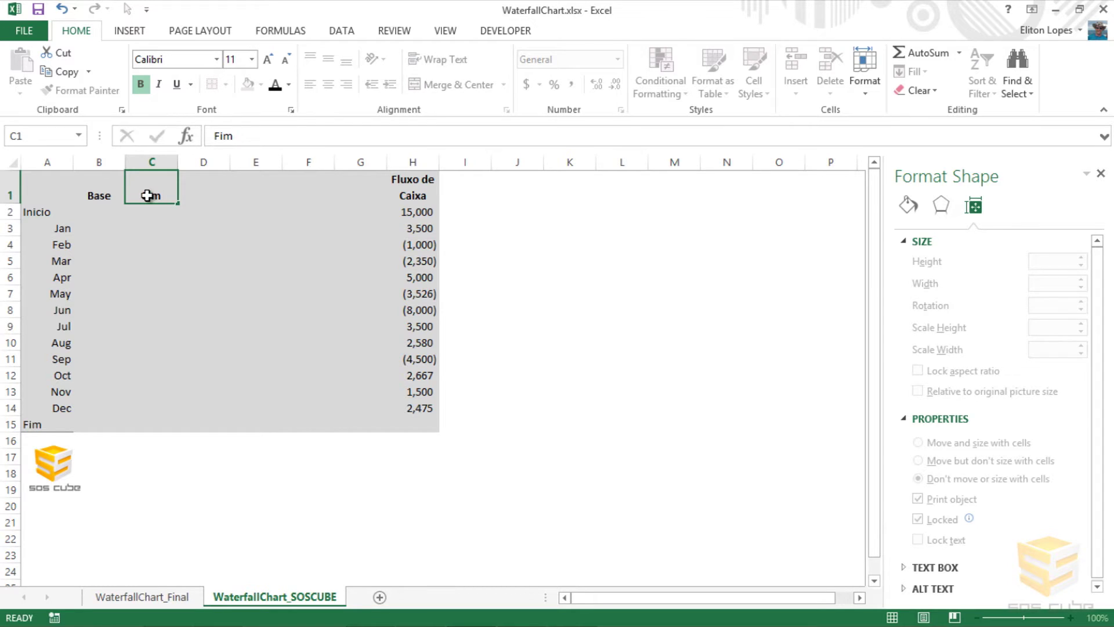
pyautogui.press('Tab')
pyautogui.write('Nega')
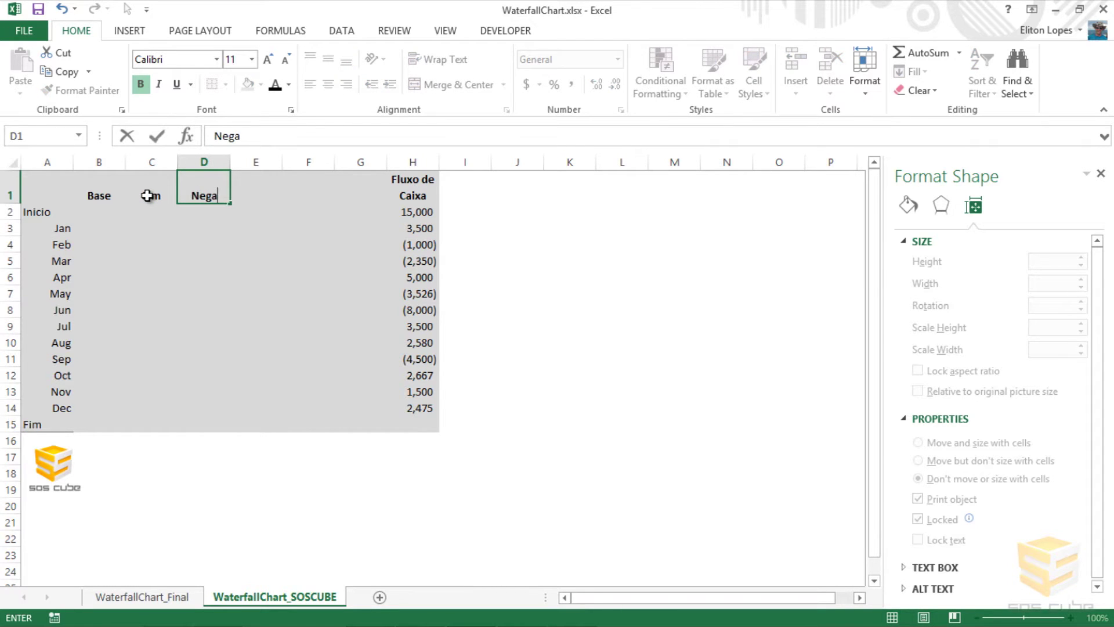
pyautogui.write('tivo')
pyautogui.click(311, 135)
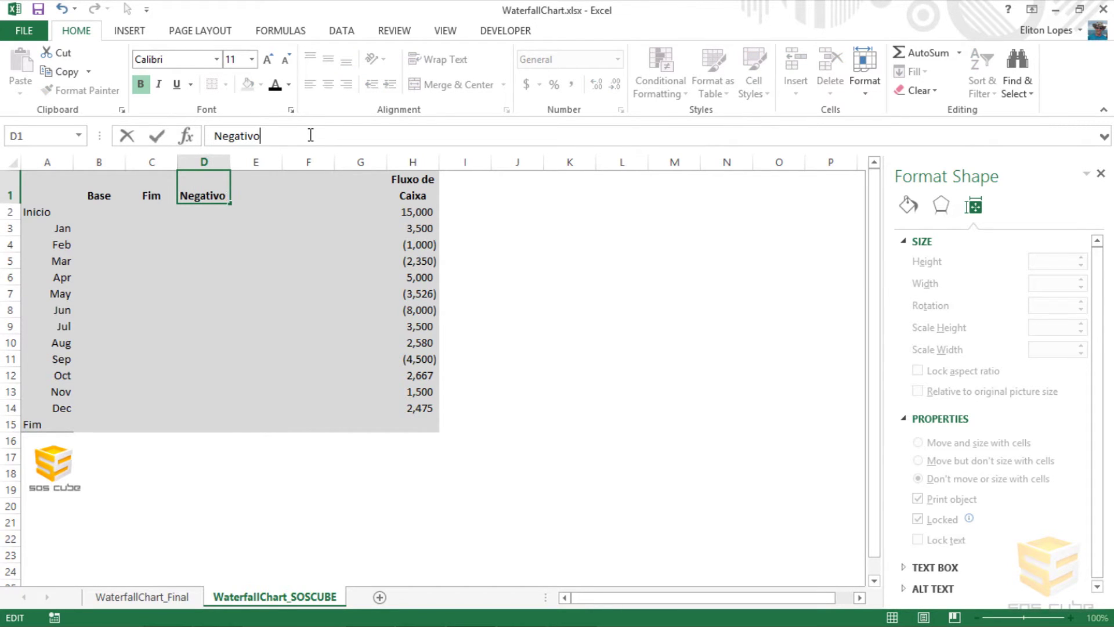
pyautogui.press('Tab')
pyautogui.write('Po')
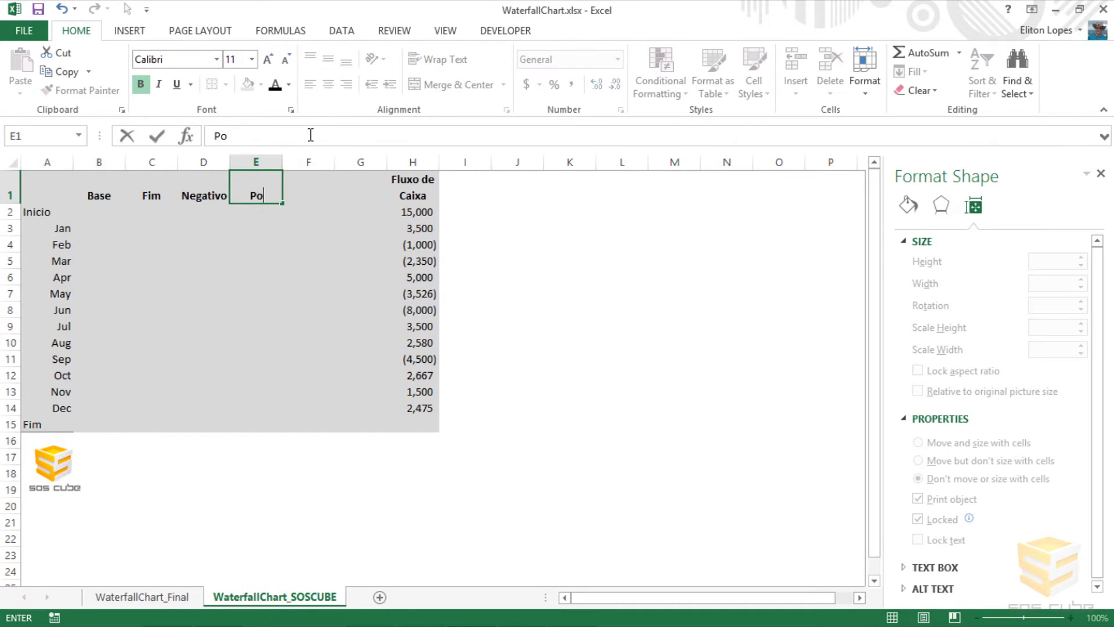
pyautogui.write('sitivo')
pyautogui.press('Tab')
# Add the Label and Inicio headers in F1:G1, correcting the stray bracket in F1
pyautogui.write('Lab')
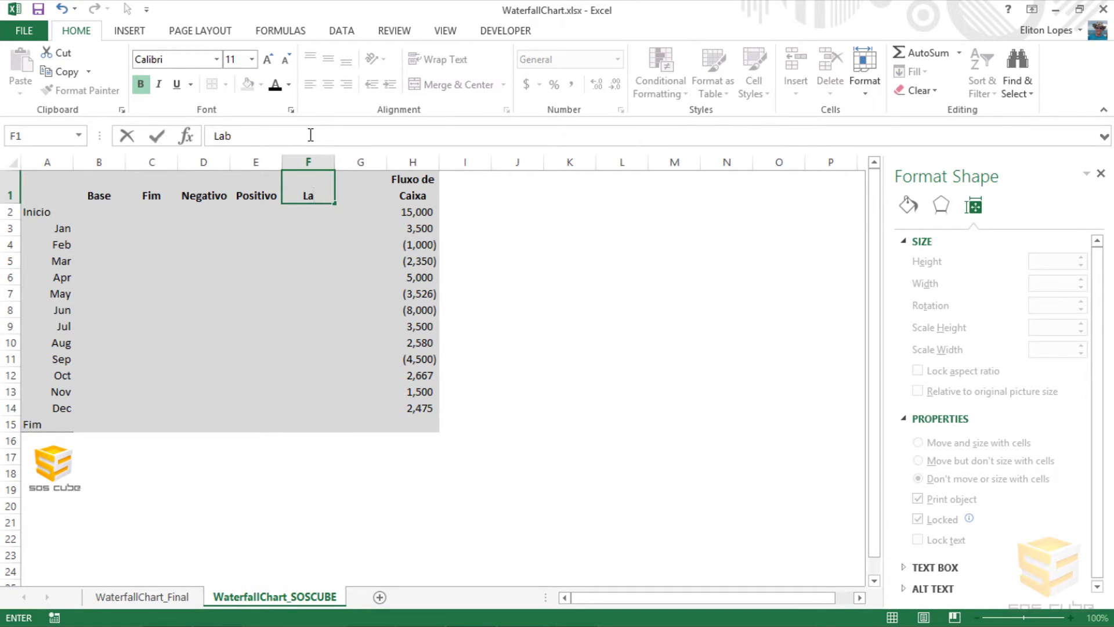
pyautogui.write('el]')
pyautogui.press('Tab')
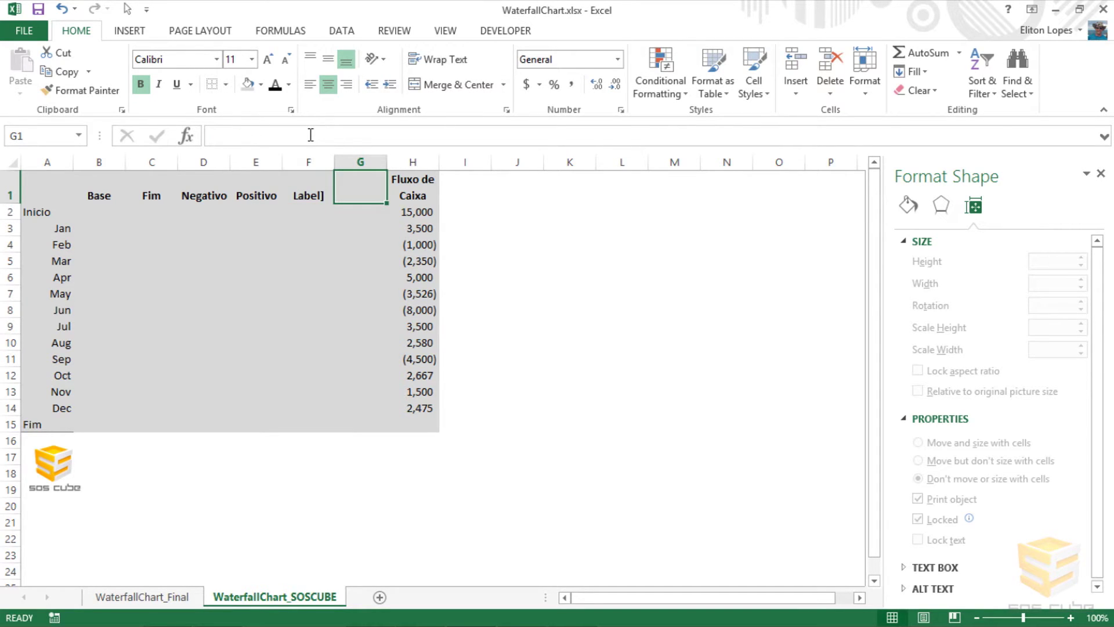
pyautogui.write('Inicio')
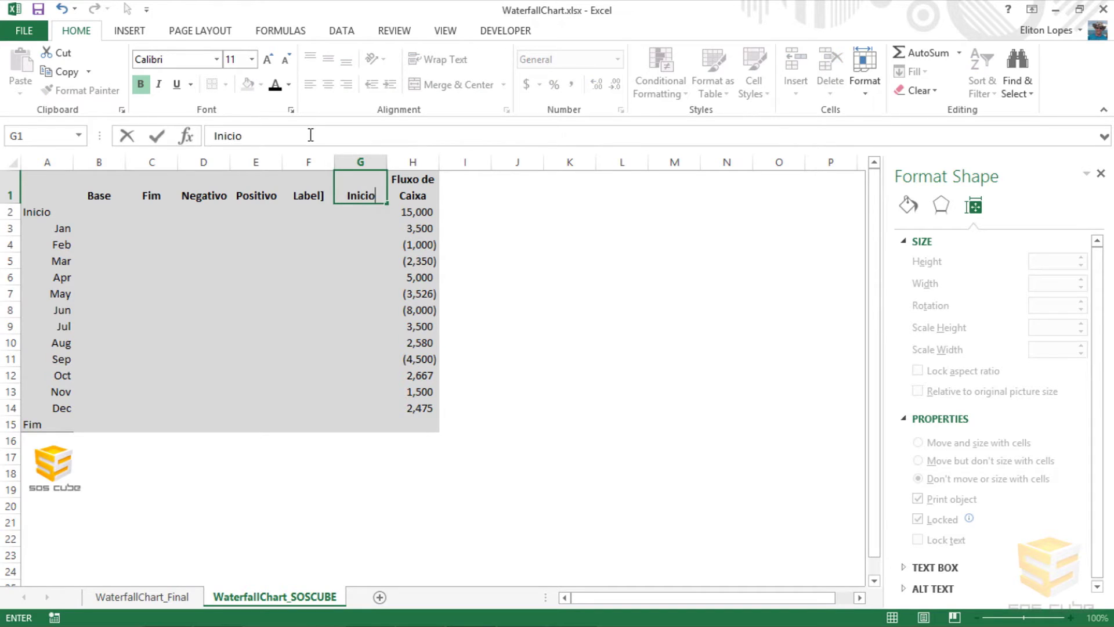
pyautogui.press('Return')
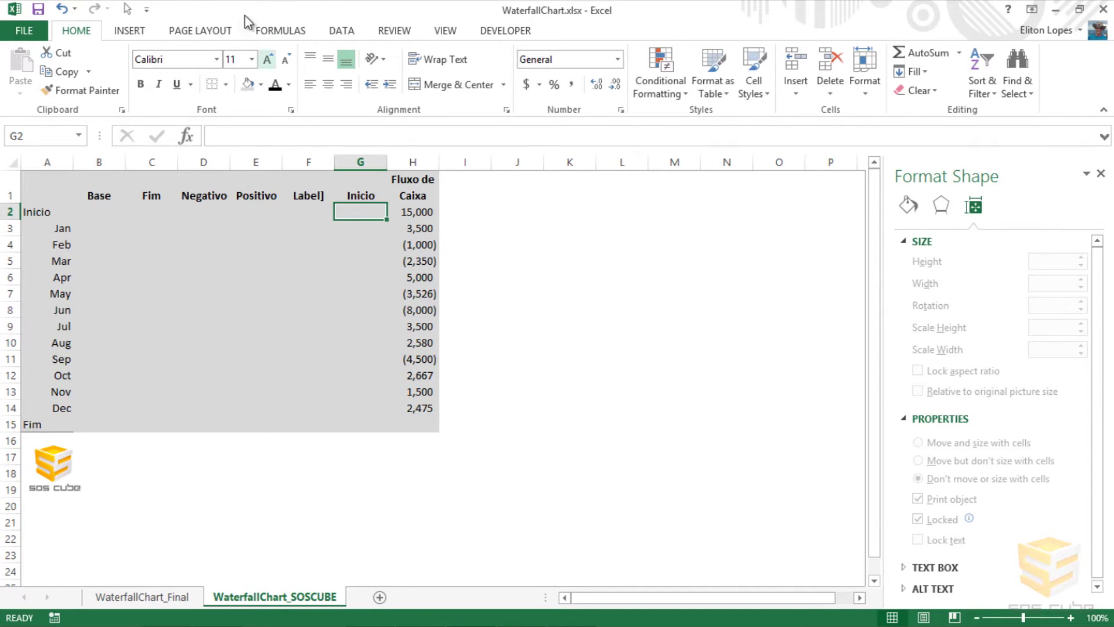
pyautogui.click(280, 184)
pyautogui.click(319, 194)
pyautogui.click(321, 134)
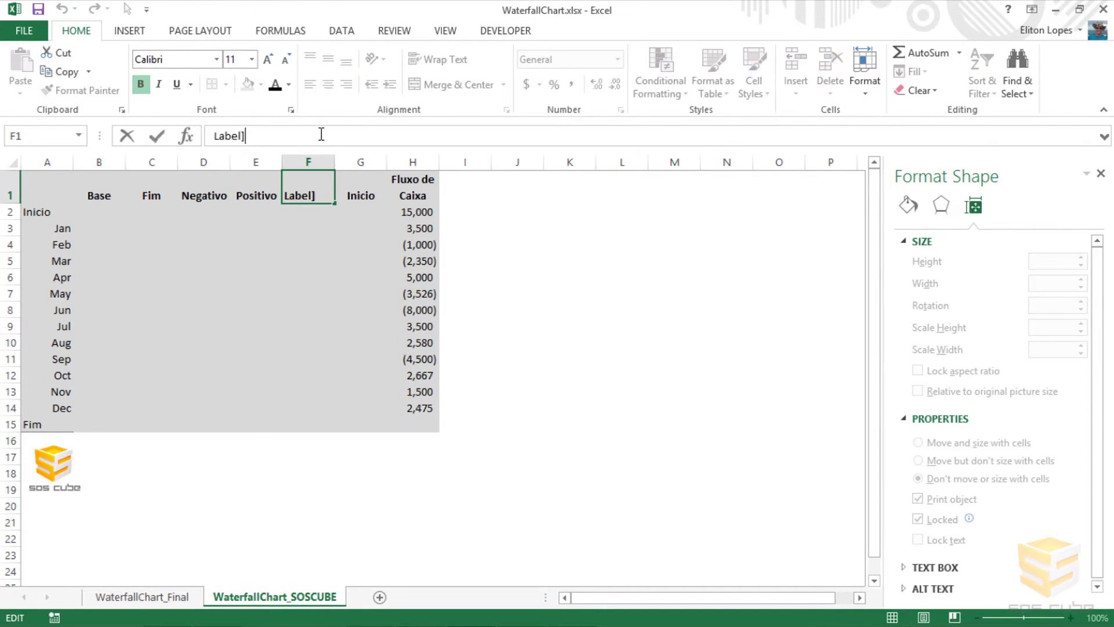
pyautogui.press('Return')
pyautogui.moveTo(110, 214); pyautogui.dragTo(348, 426)
pyautogui.rightClick(351, 399)
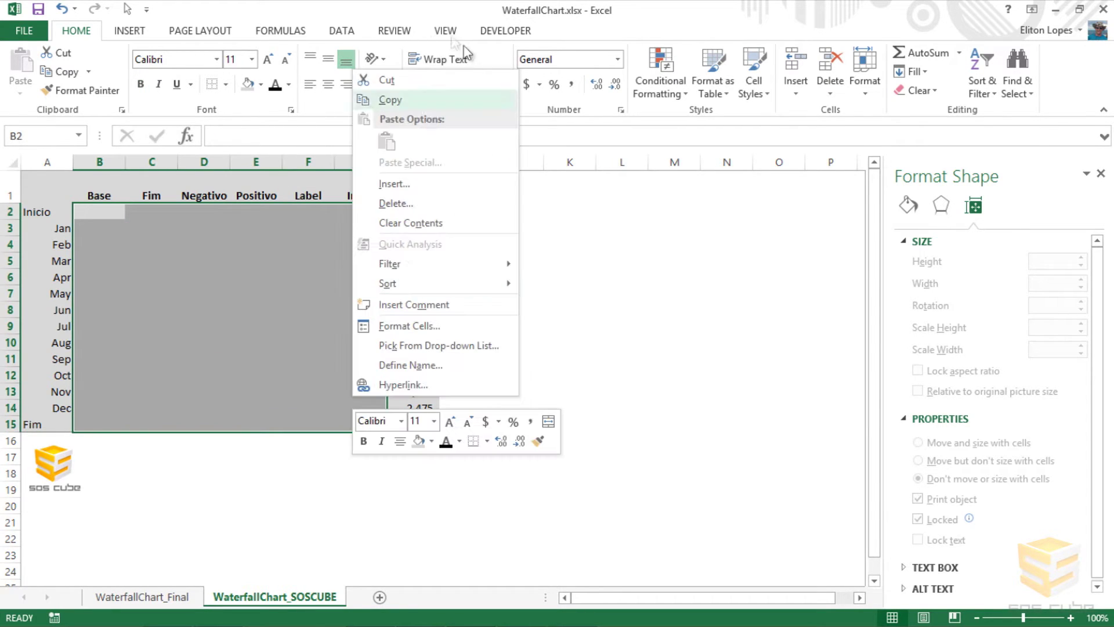
# Remove the grey fill from B2:F15 and set Inicio G2 to =H2 (15,000)
pyautogui.click(431, 441)
pyautogui.click(441, 398)
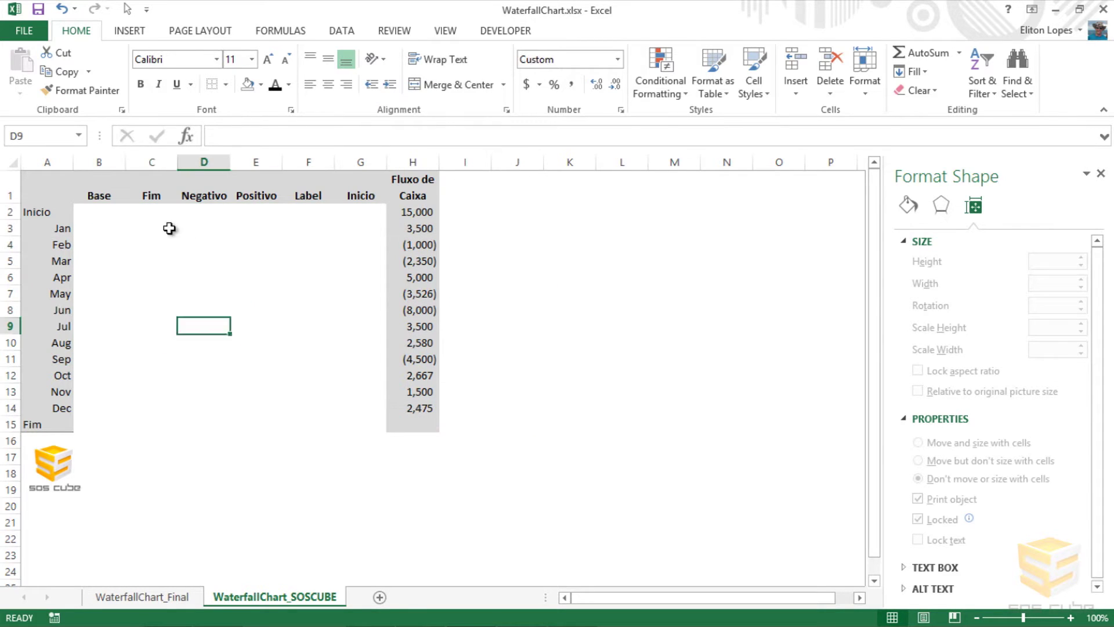
pyautogui.click(360, 211)
pyautogui.write('=')
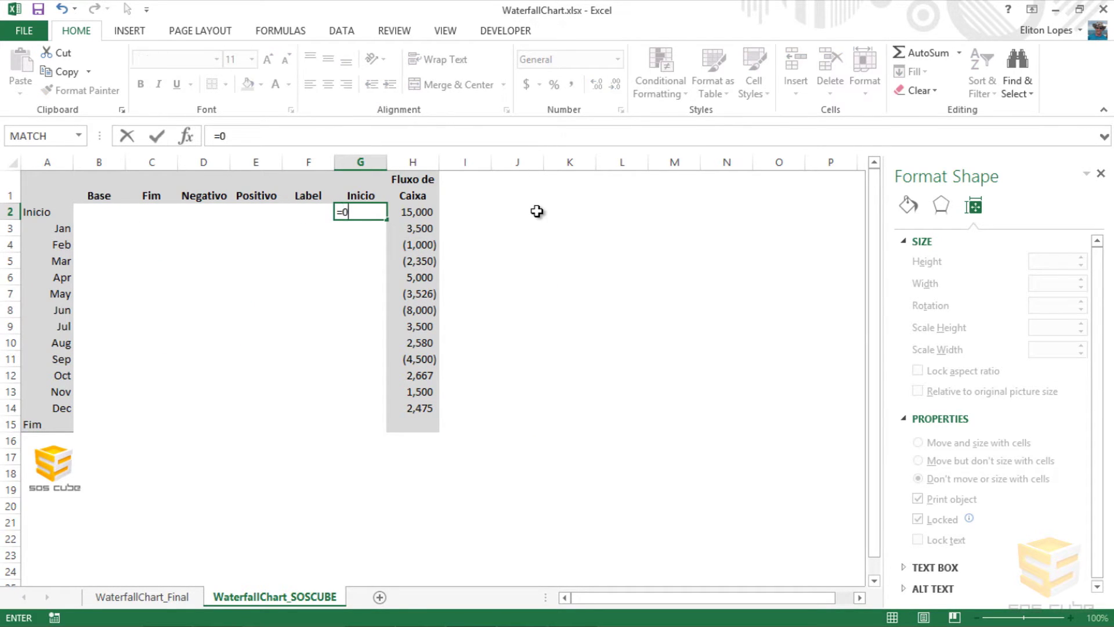
pyautogui.press('Right')
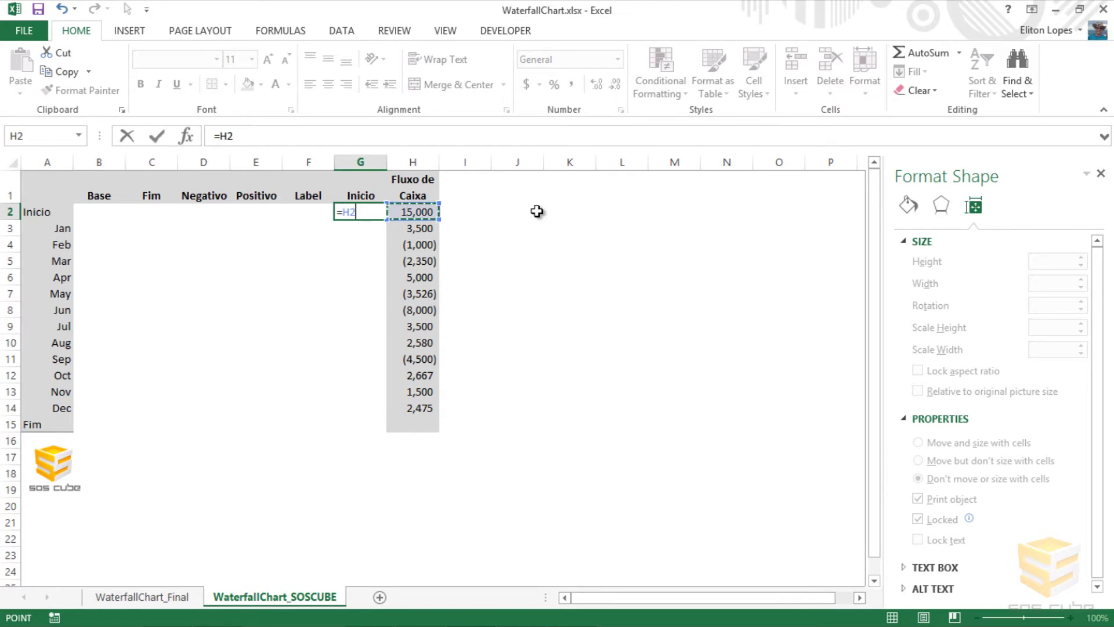
pyautogui.press('Return')
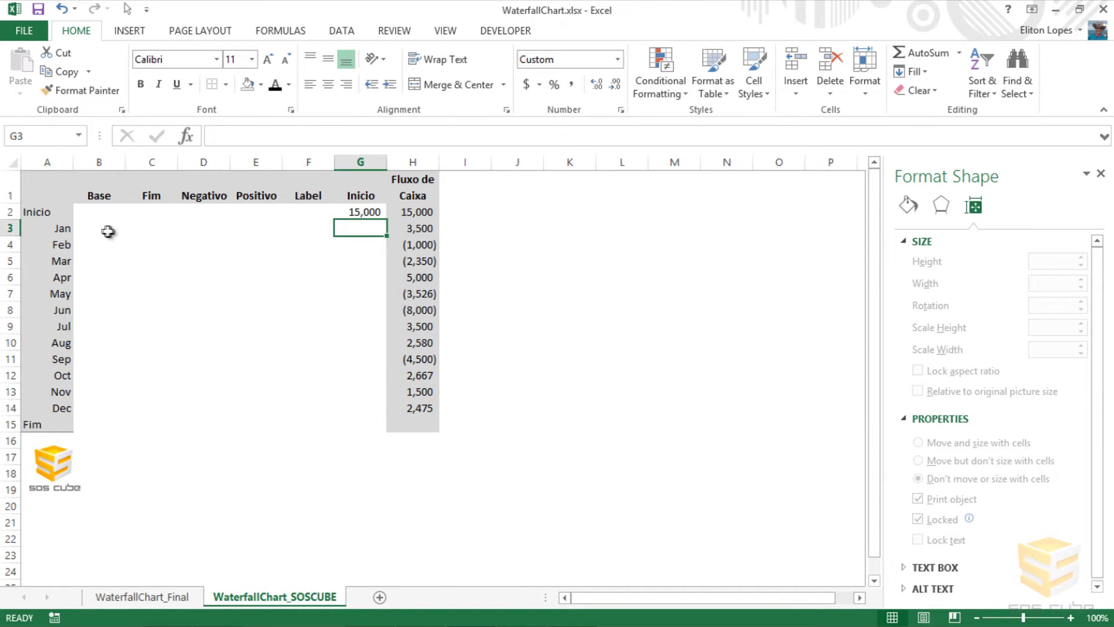
# Enter =MIN(H3,0) in Negativo D3 with Comma Style and fill it down to D14
pyautogui.click(108, 230)
pyautogui.click(194, 229)
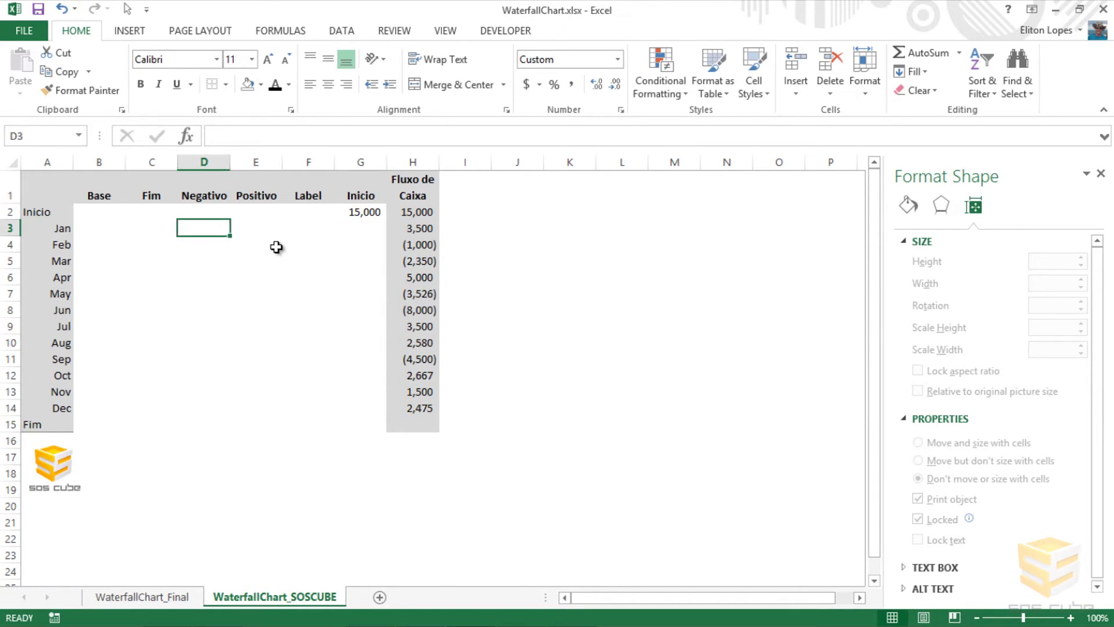
pyautogui.write('=')
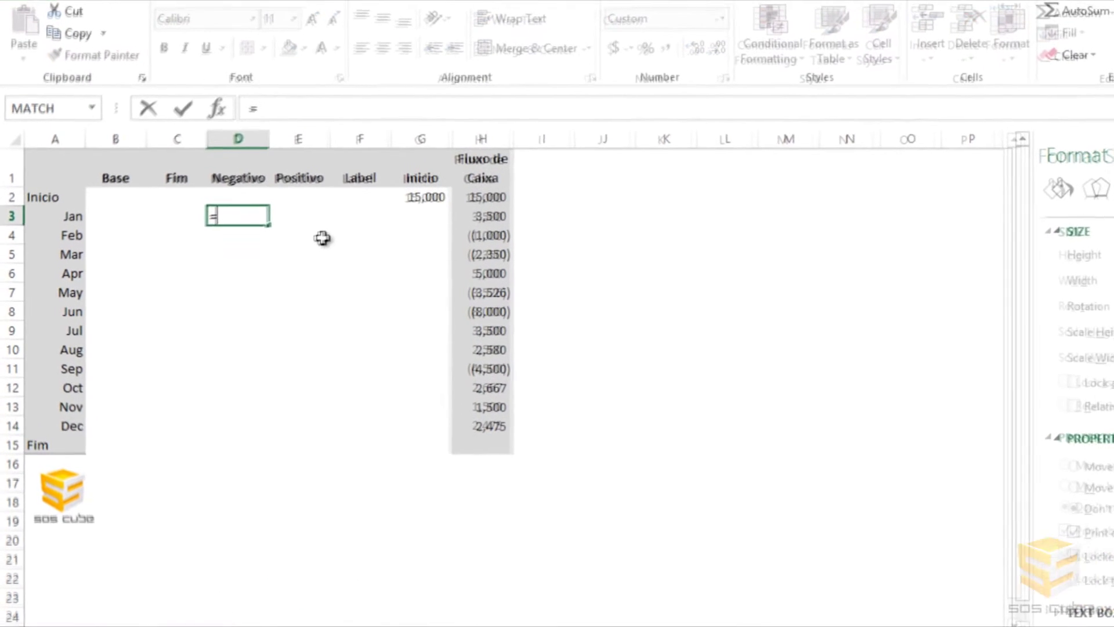
pyautogui.write('min')
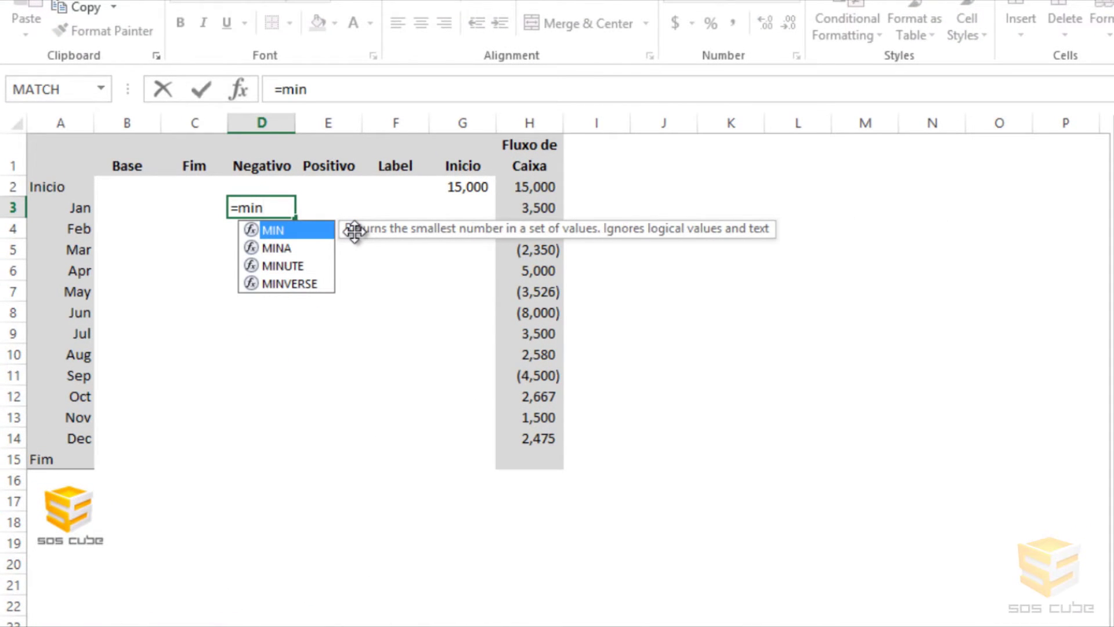
pyautogui.write('(')
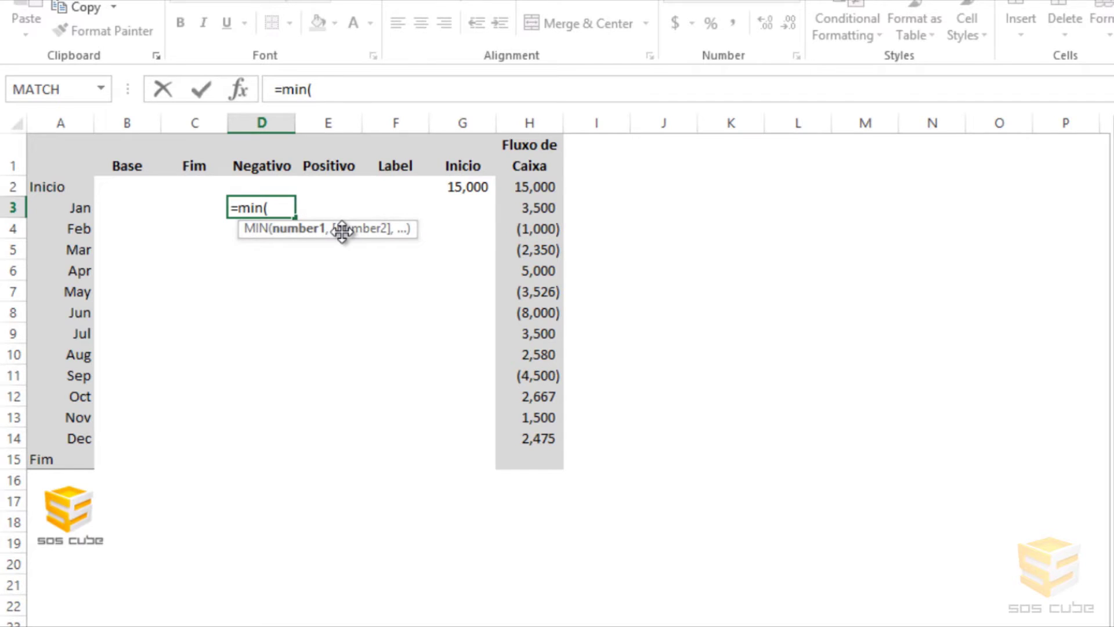
pyautogui.click(554, 203)
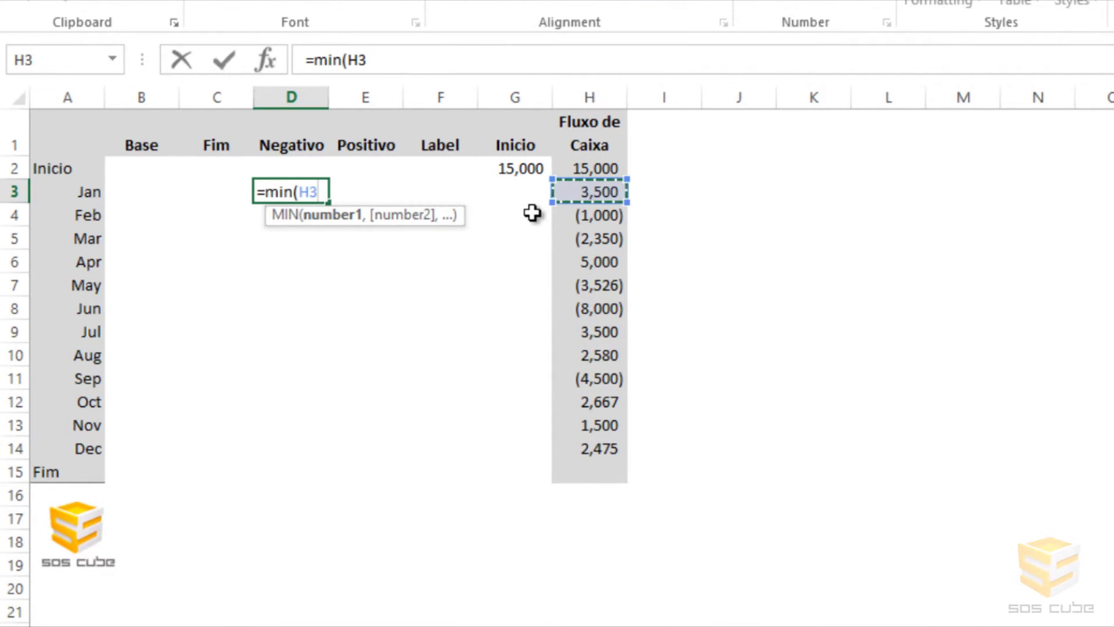
pyautogui.write(',0_')
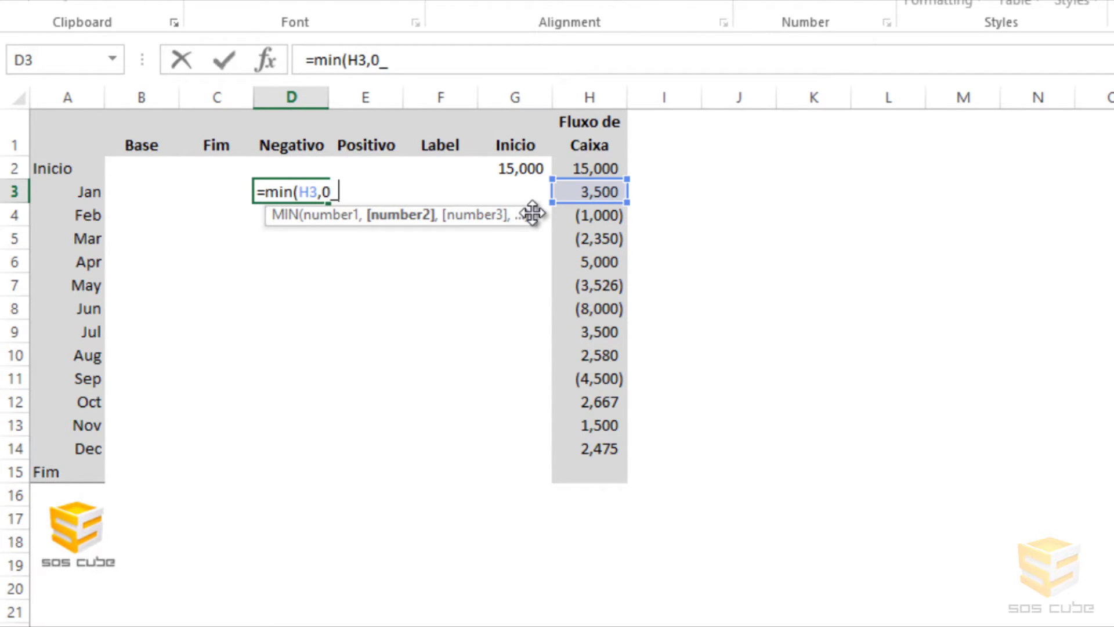
pyautogui.write(')')
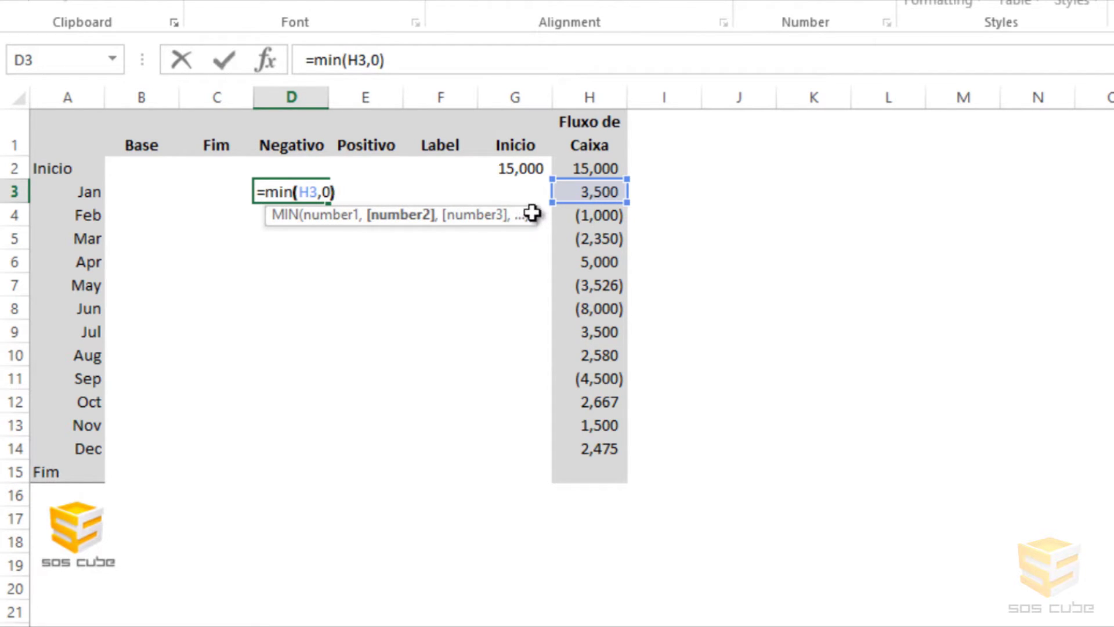
pyautogui.press('Return')
pyautogui.click(342, 184)
pyautogui.click(320, 184)
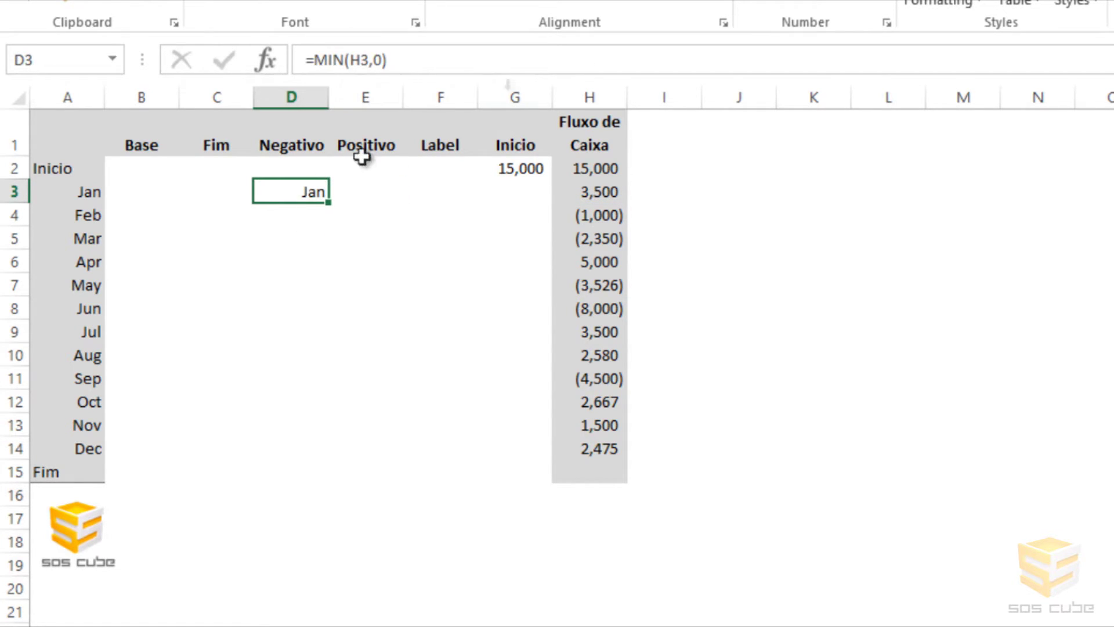
pyautogui.click(833, 2)
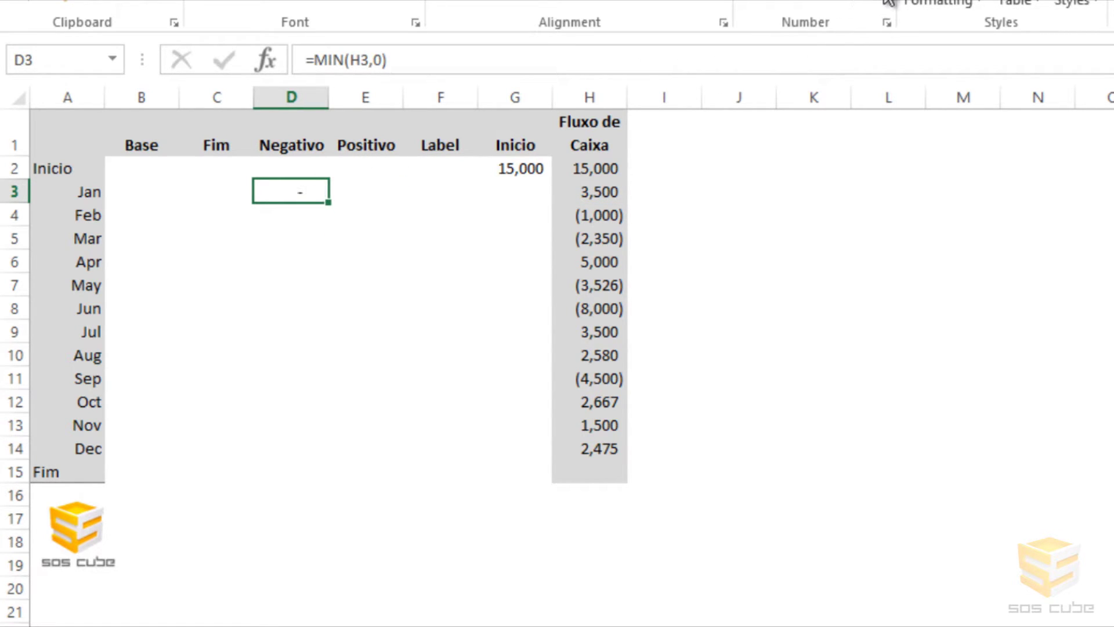
pyautogui.moveTo(328, 203); pyautogui.dragTo(308, 464)
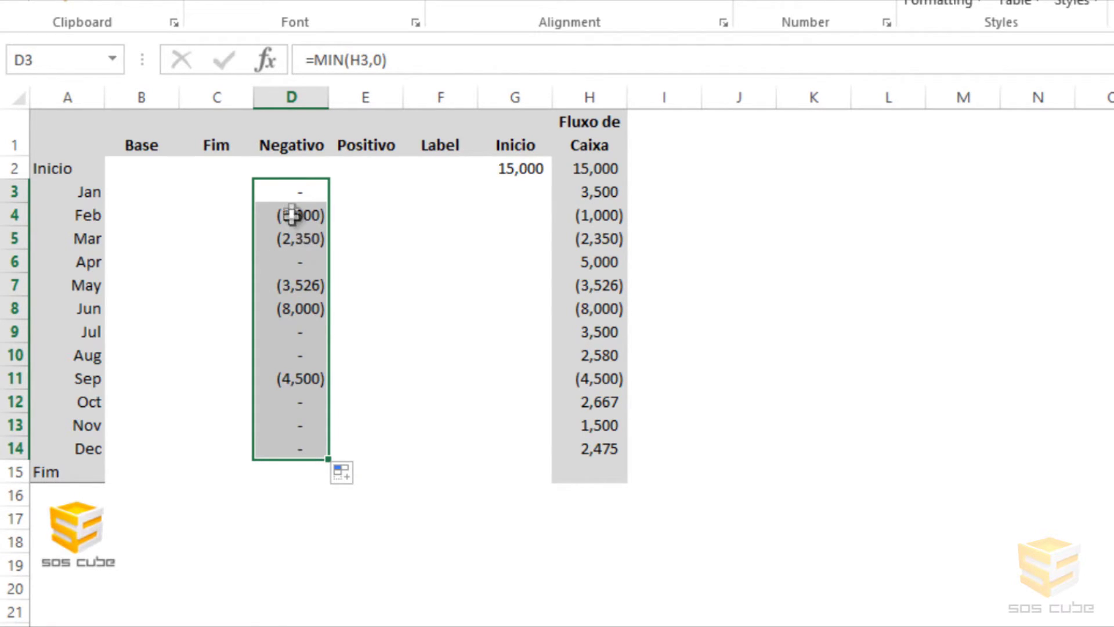
pyautogui.click(293, 194)
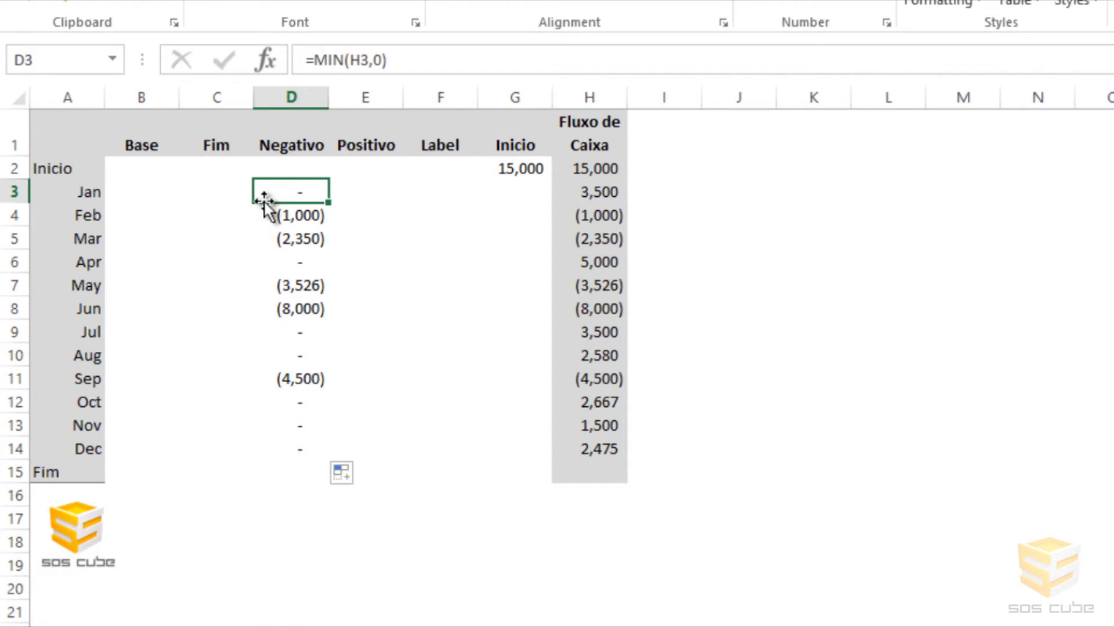
# Enter =MAX(H3,0) in Positivo E3 with Comma Style and fill it down to E14
pyautogui.click(350, 194)
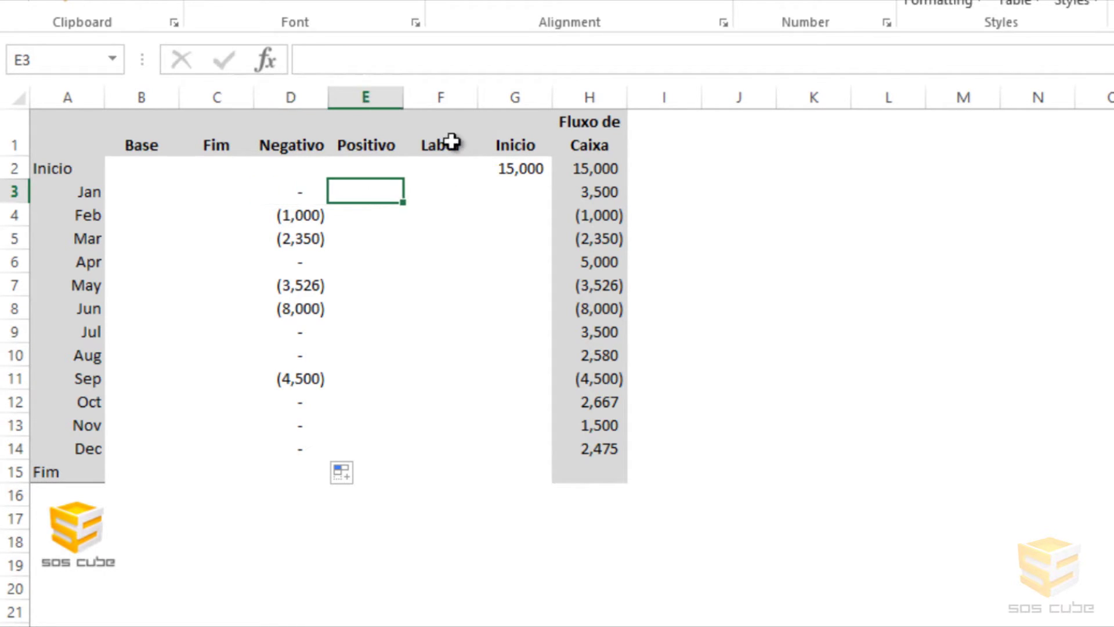
pyautogui.click(316, 191)
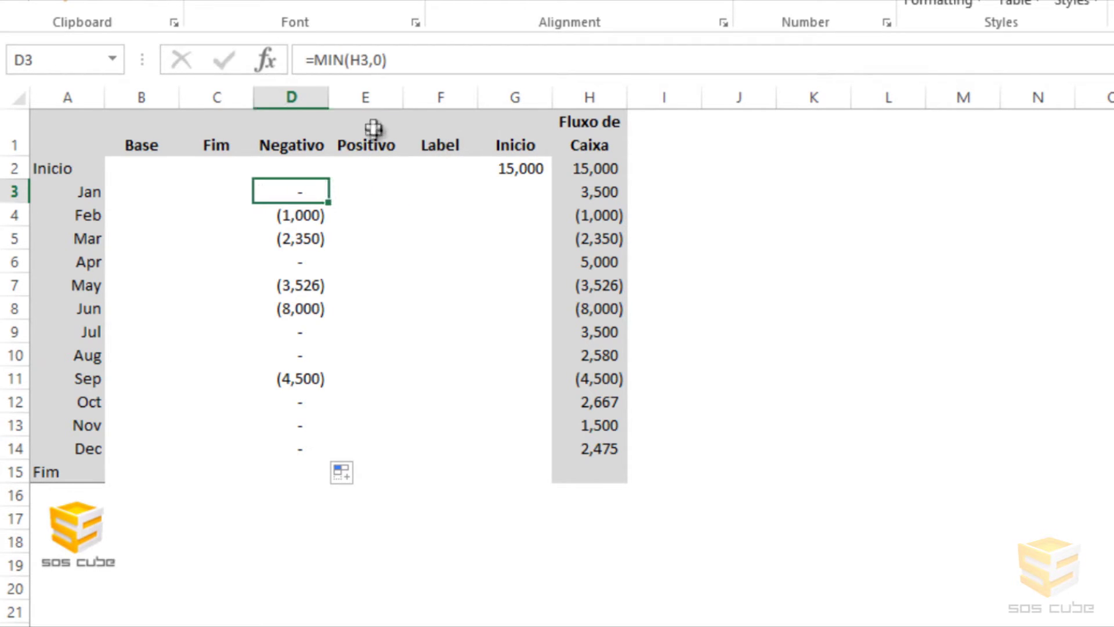
pyautogui.click(368, 197)
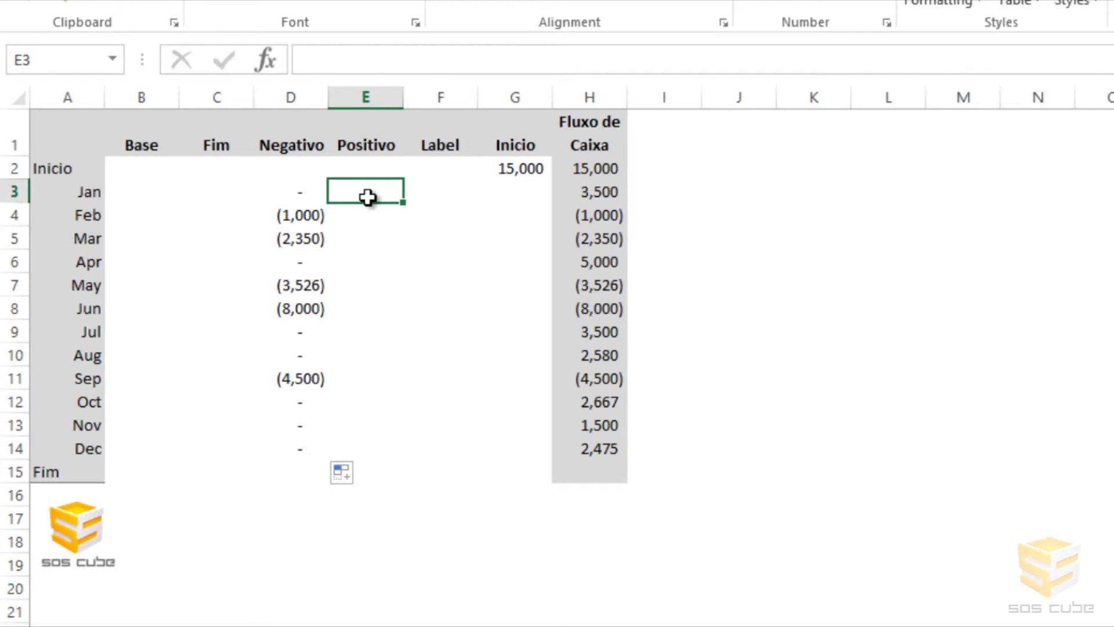
pyautogui.write('=ms')
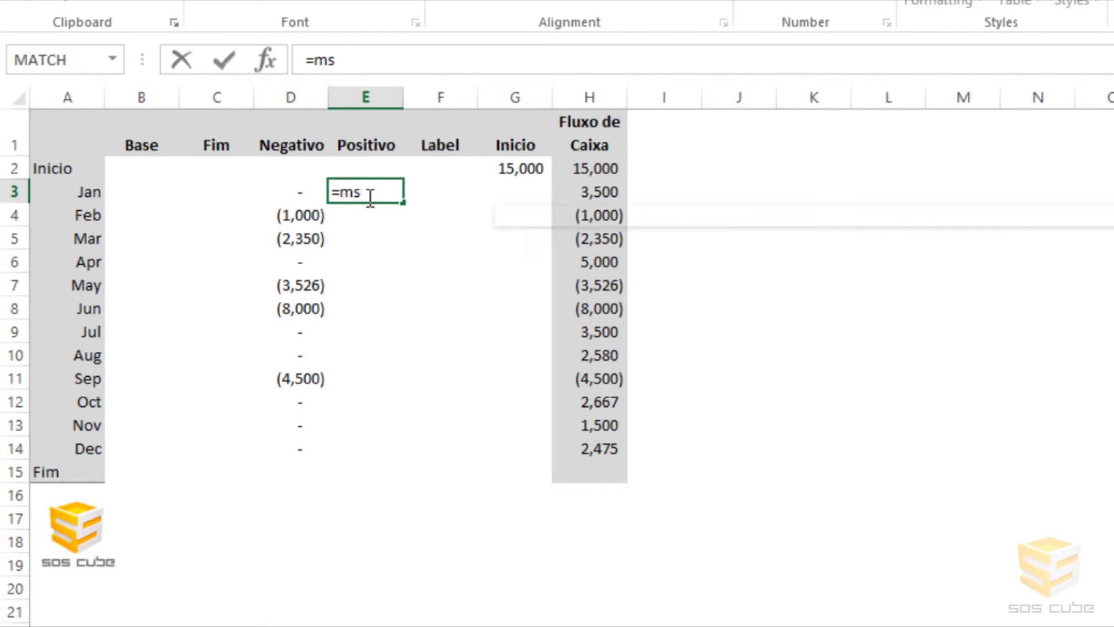
pyautogui.press('BackSpace')
pyautogui.write('ax(')
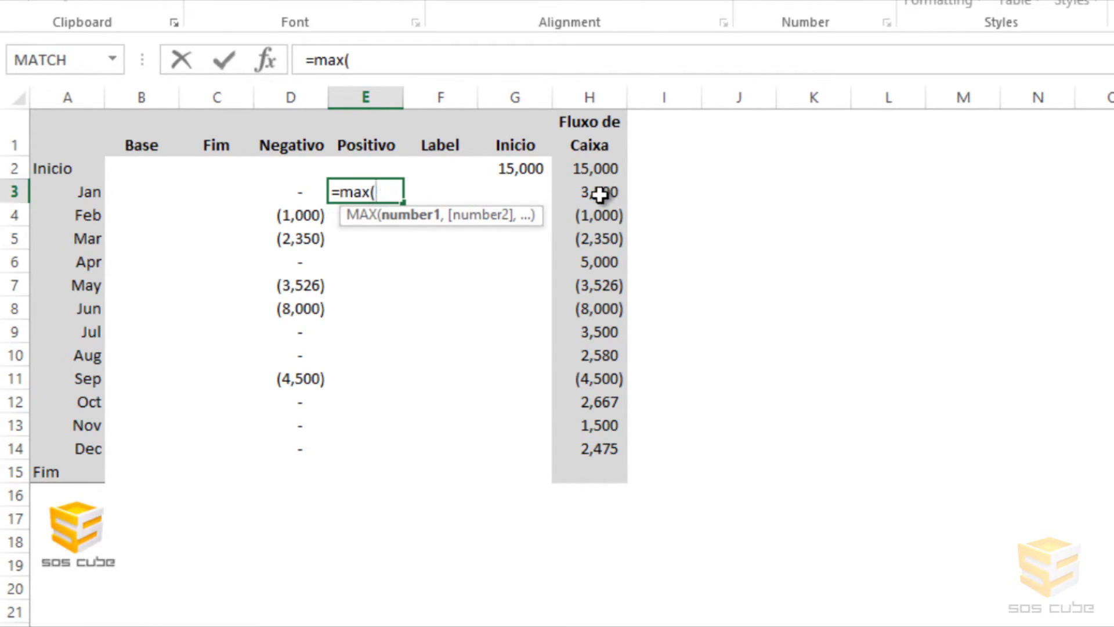
pyautogui.click(599, 195)
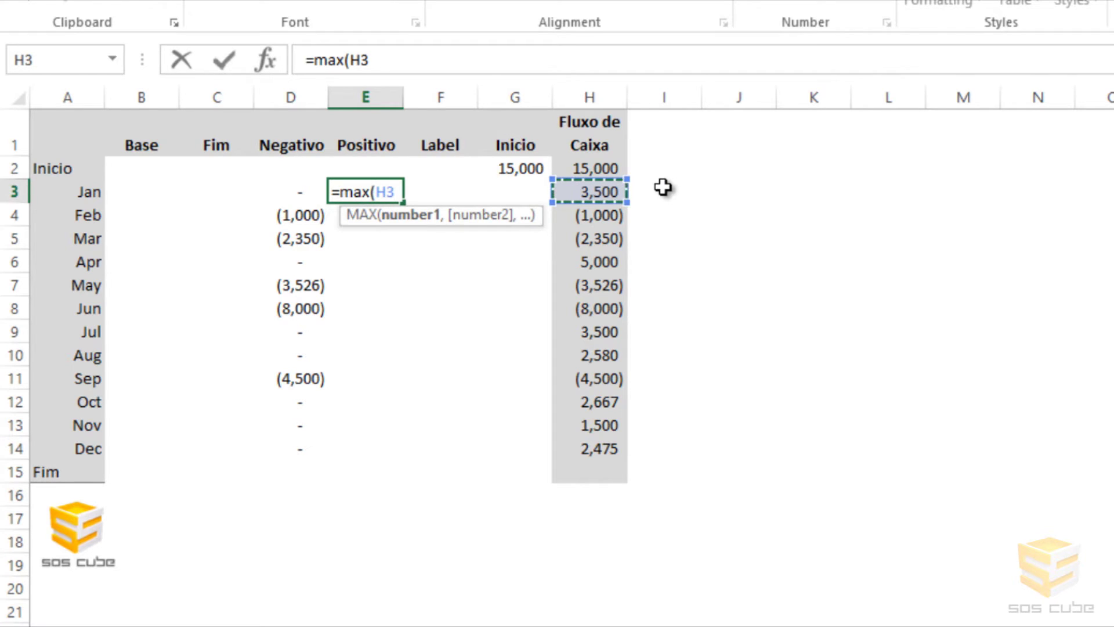
pyautogui.write(',0')
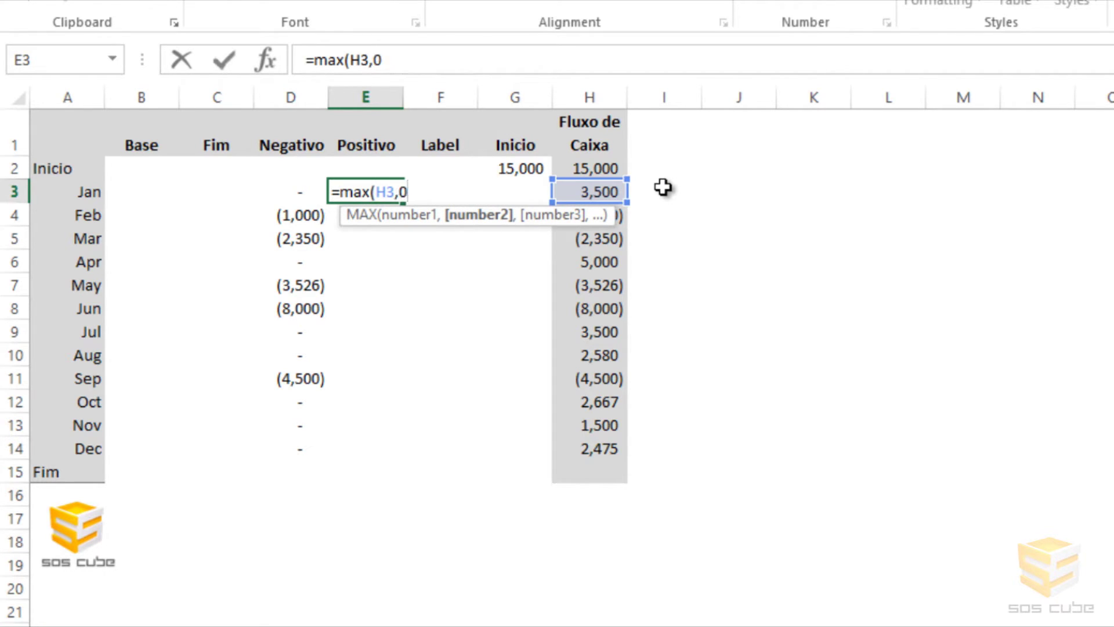
pyautogui.press('Return')
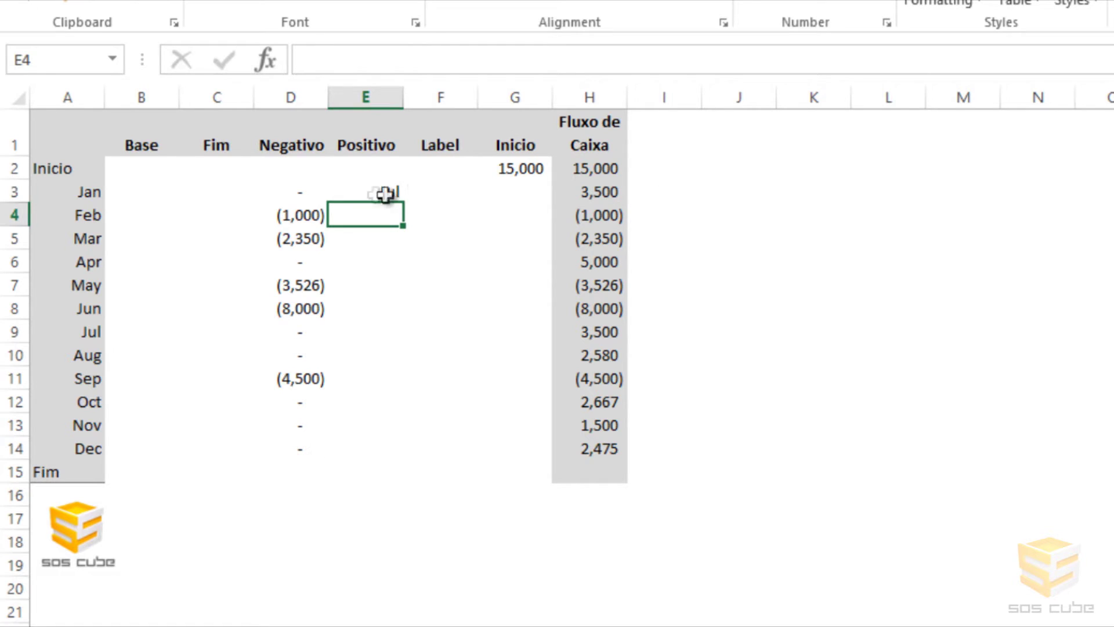
pyautogui.click(398, 192)
pyautogui.click(806, 1)
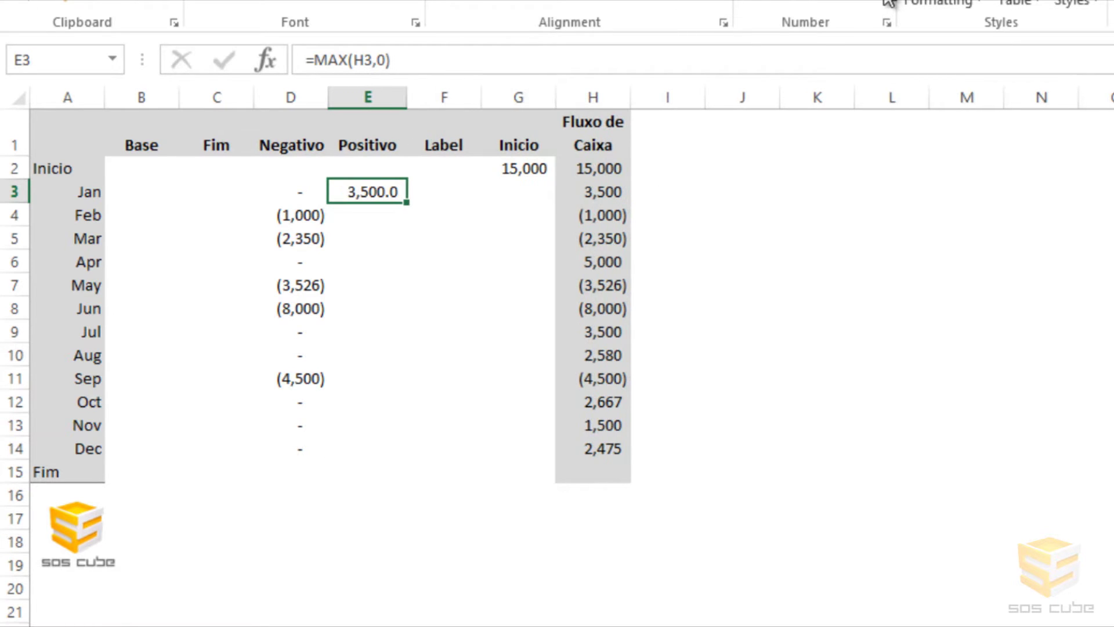
pyautogui.moveTo(404, 208); pyautogui.dragTo(368, 459)
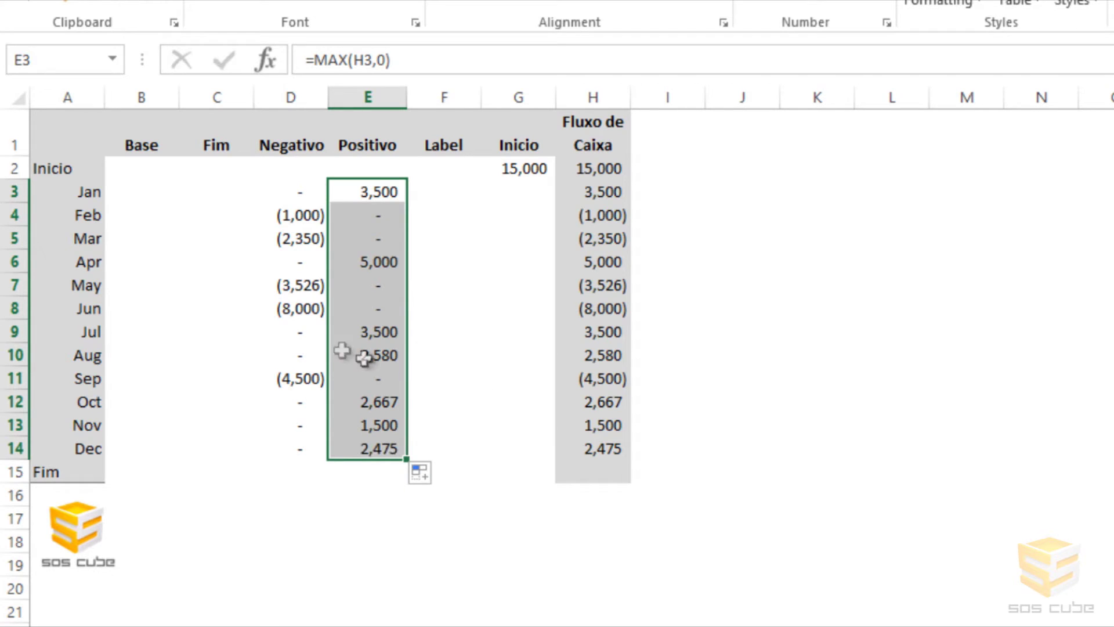
pyautogui.click(444, 195)
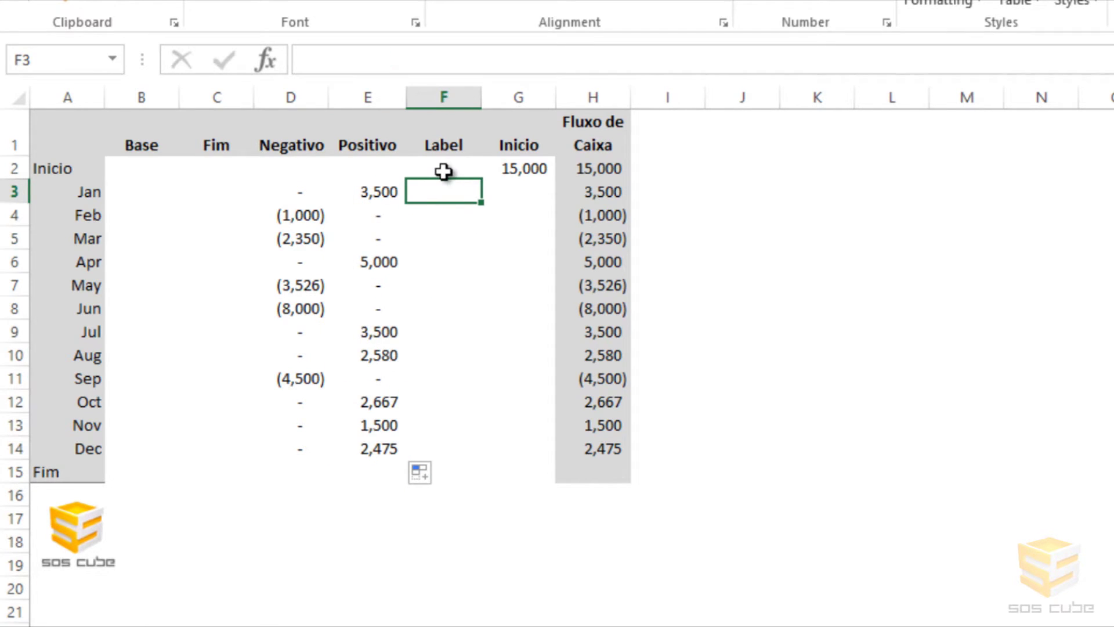
# Fill Label F3:F14 with 0 in accounting format, showing dashes
pyautogui.write('0')
pyautogui.press('Return')
pyautogui.click(453, 191)
pyautogui.doubleClick(454, 191)
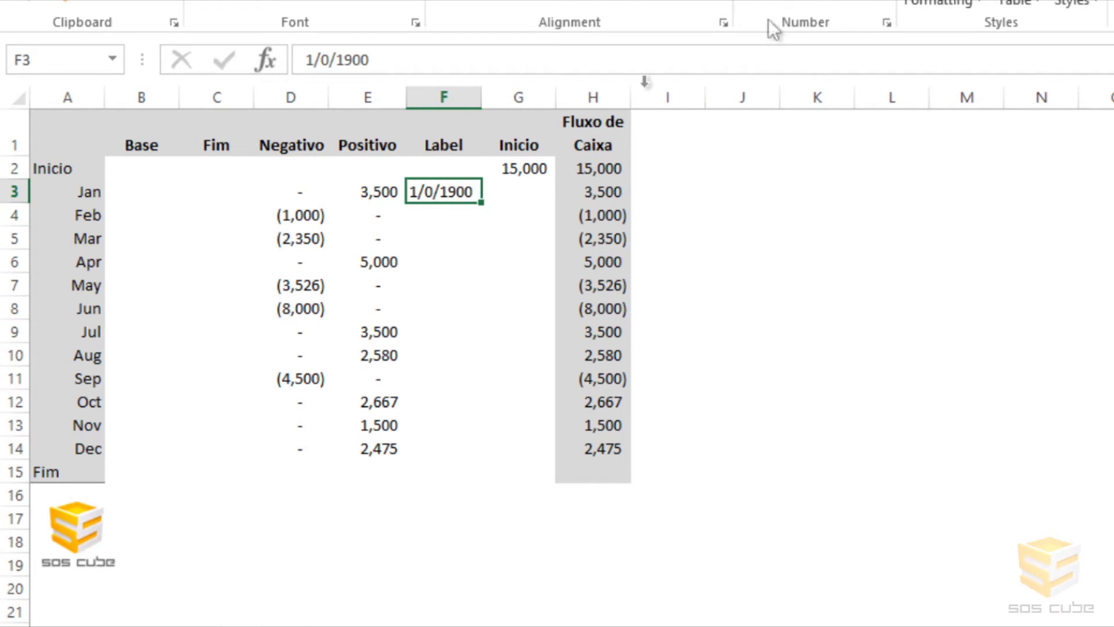
pyautogui.write('0')
pyautogui.press('Return')
pyautogui.click(464, 191)
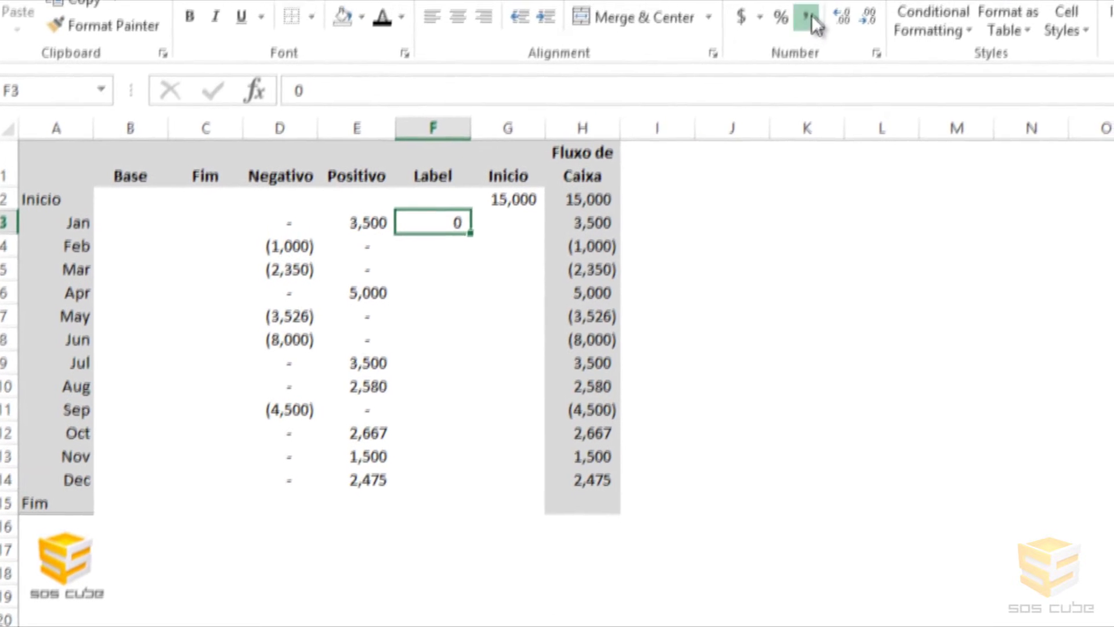
pyautogui.click(802, 26)
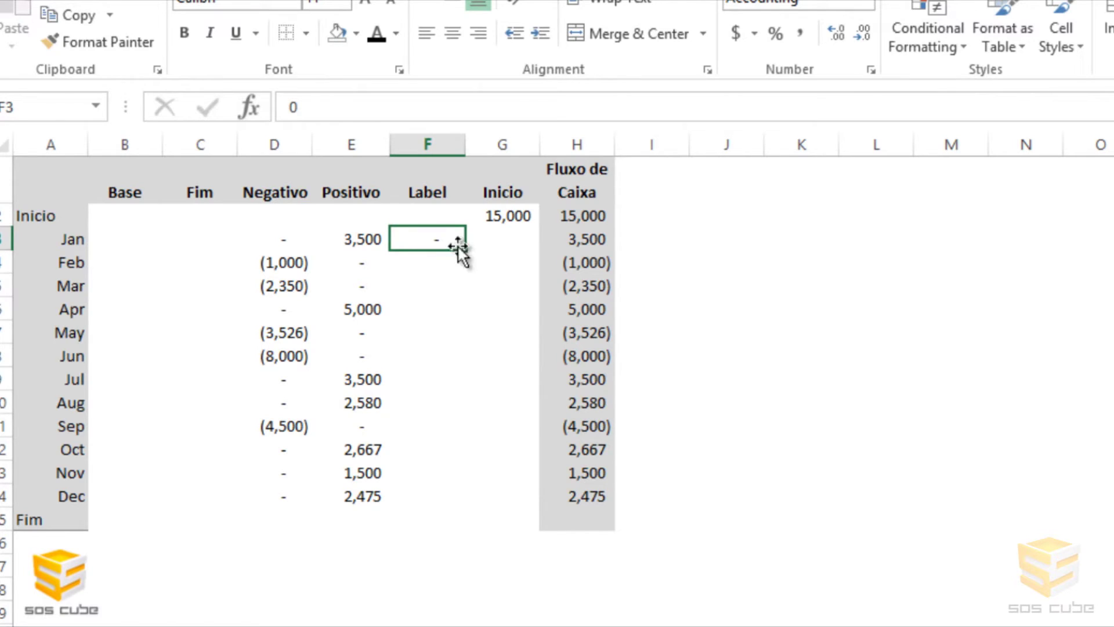
pyautogui.moveTo(464, 257); pyautogui.dragTo(451, 505)
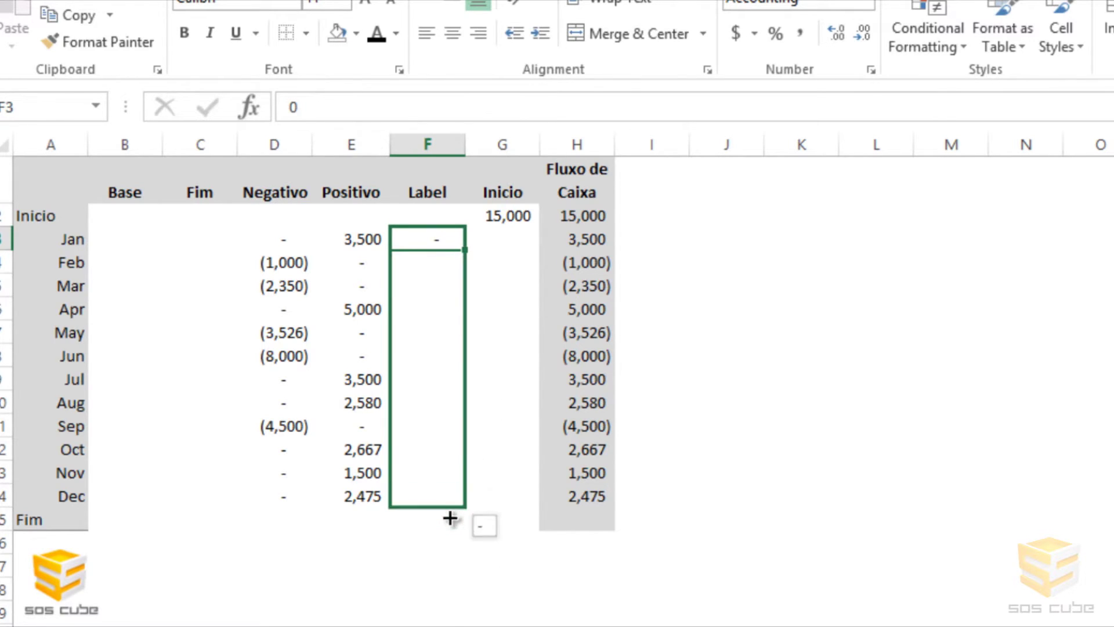
pyautogui.click(348, 537)
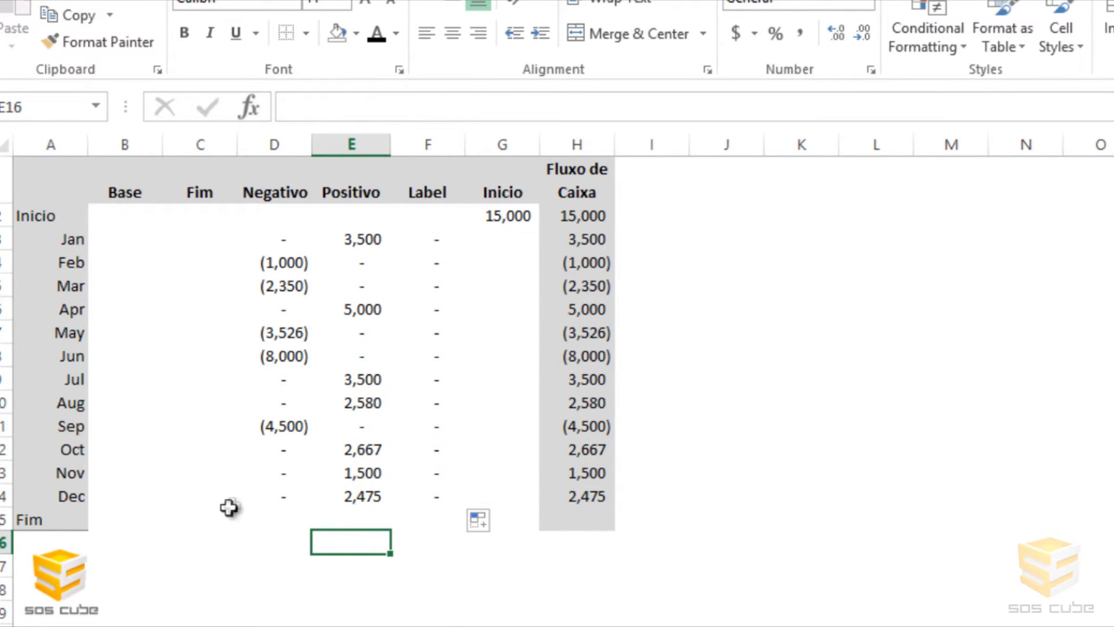
# Enter =B2+G2+E2-D3 in Base B3, format with comma and no decimals, and fill down to B15
pyautogui.click(142, 244)
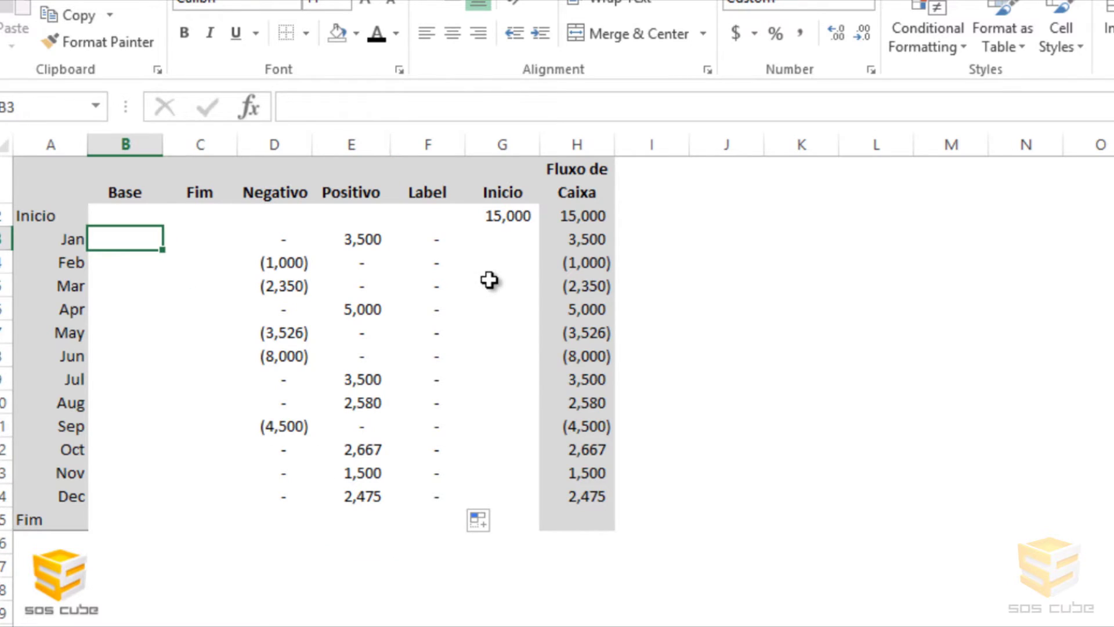
pyautogui.write('=')
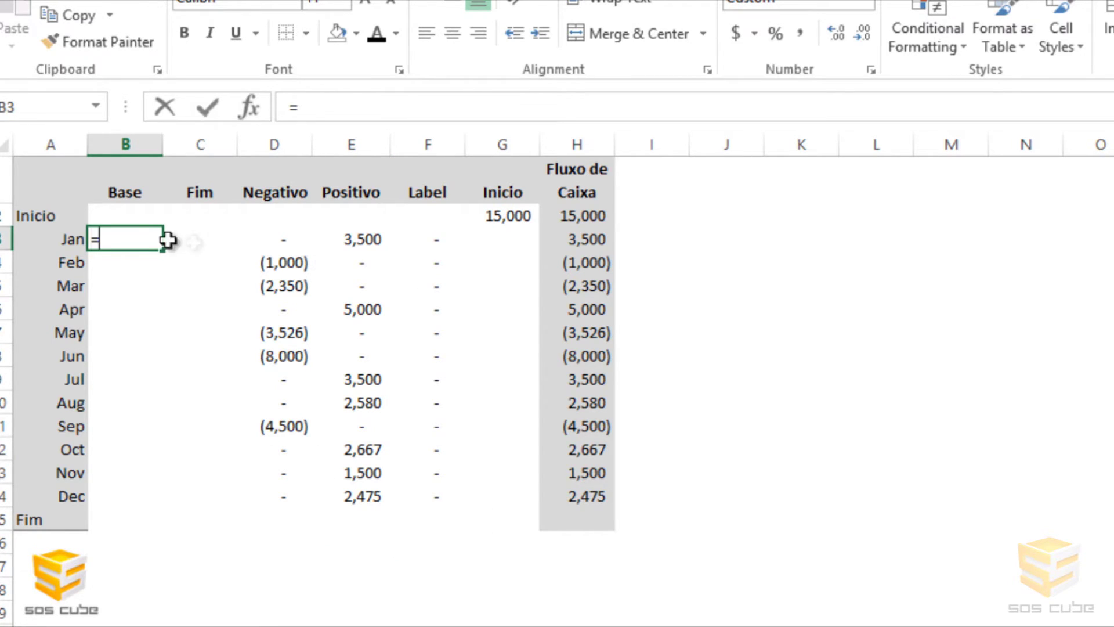
pyautogui.click(124, 216)
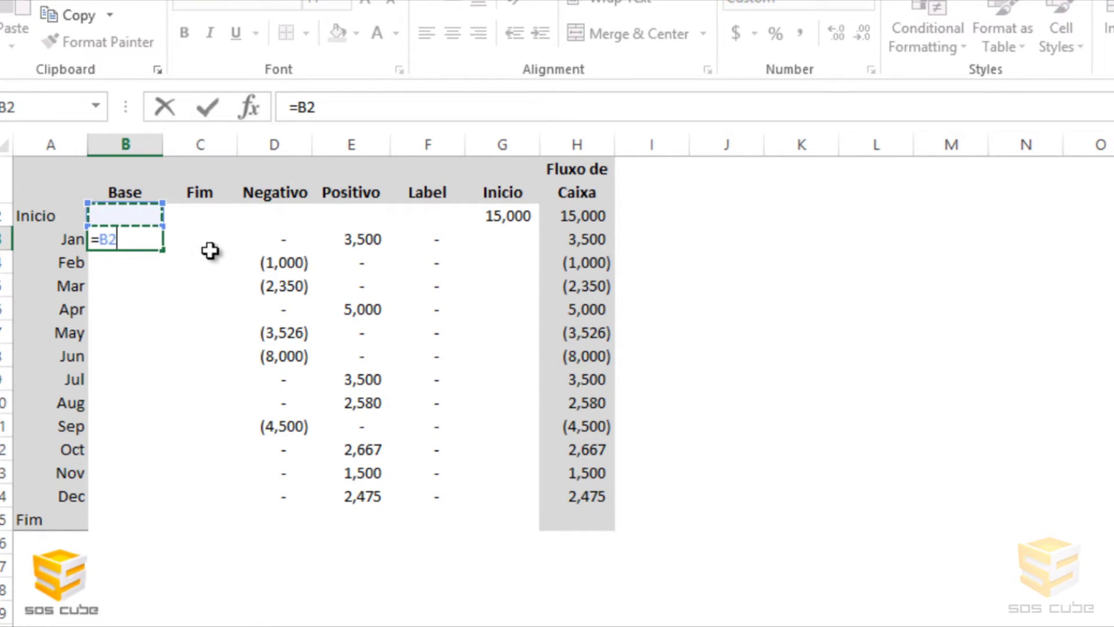
pyautogui.click(478, 215)
pyautogui.write('+')
pyautogui.click(371, 209)
pyautogui.write('-')
pyautogui.click(289, 240)
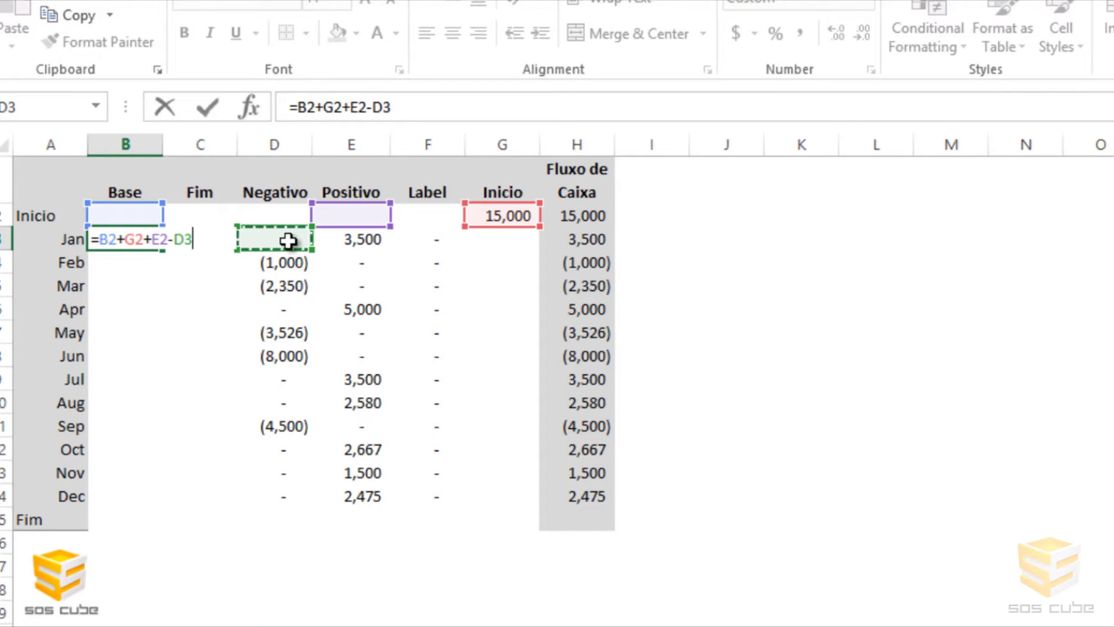
pyautogui.press('Return')
pyautogui.click(162, 242)
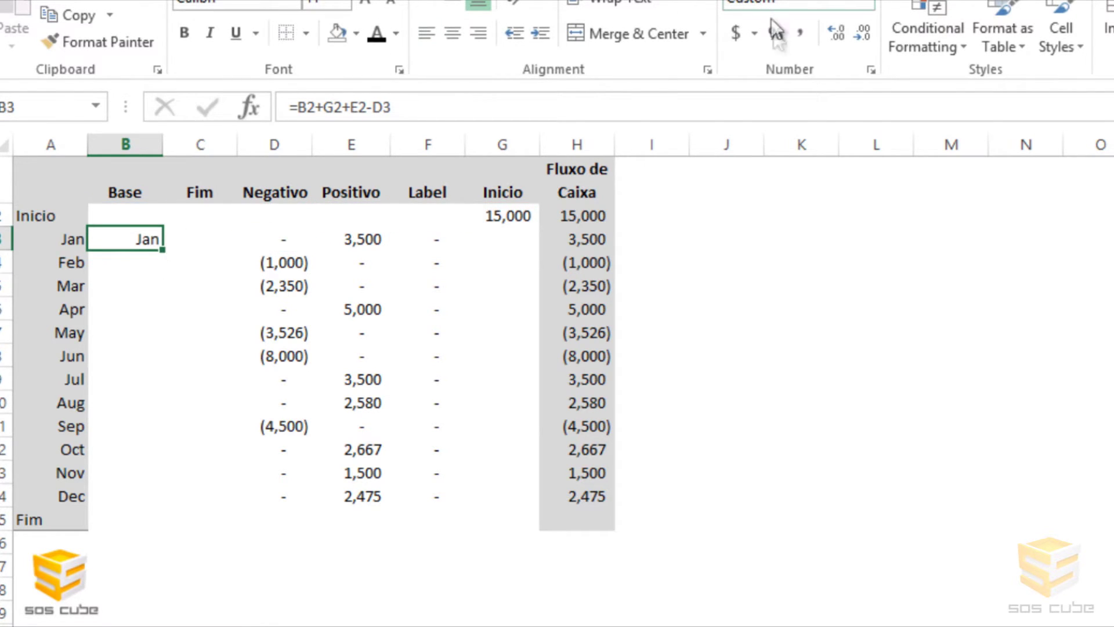
pyautogui.click(800, 36)
pyautogui.click(868, 36)
pyautogui.click(868, 36)
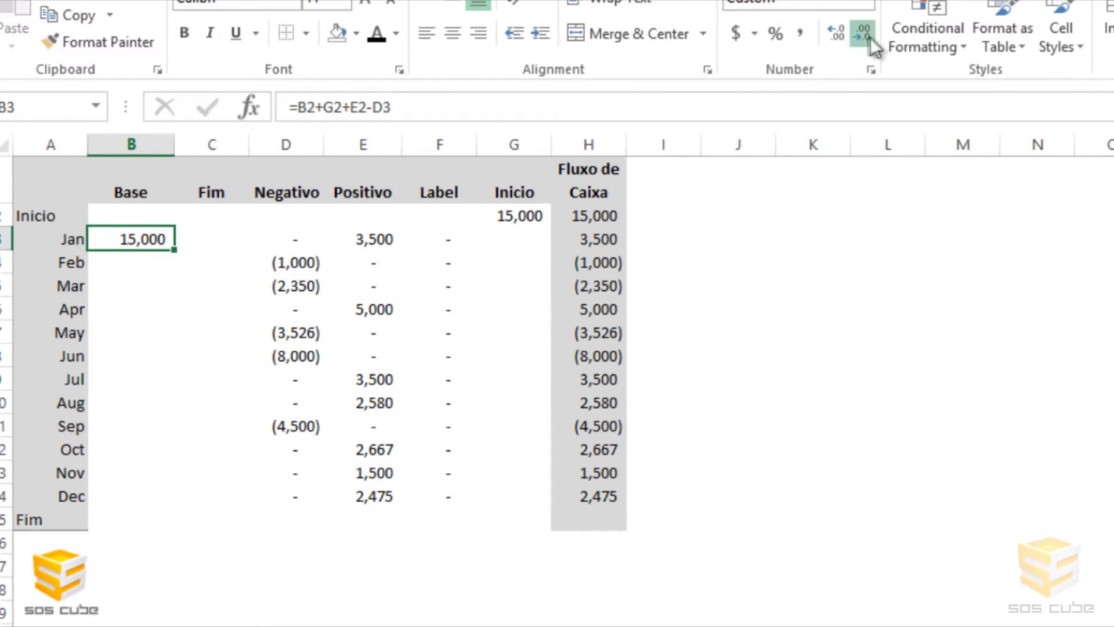
pyautogui.moveTo(174, 249); pyautogui.dragTo(130, 523)
pyautogui.click(152, 525)
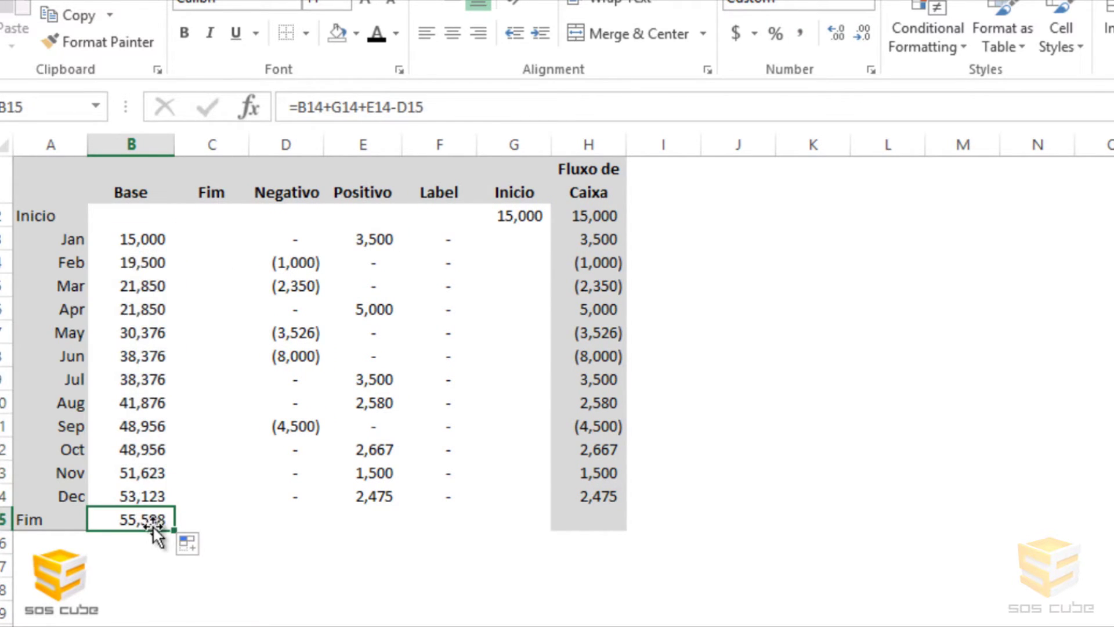
# Move the 55,598 total from B15 into Fim cell C15 and select the table A1:G15
pyautogui.moveTo(174, 529); pyautogui.dragTo(184, 523)
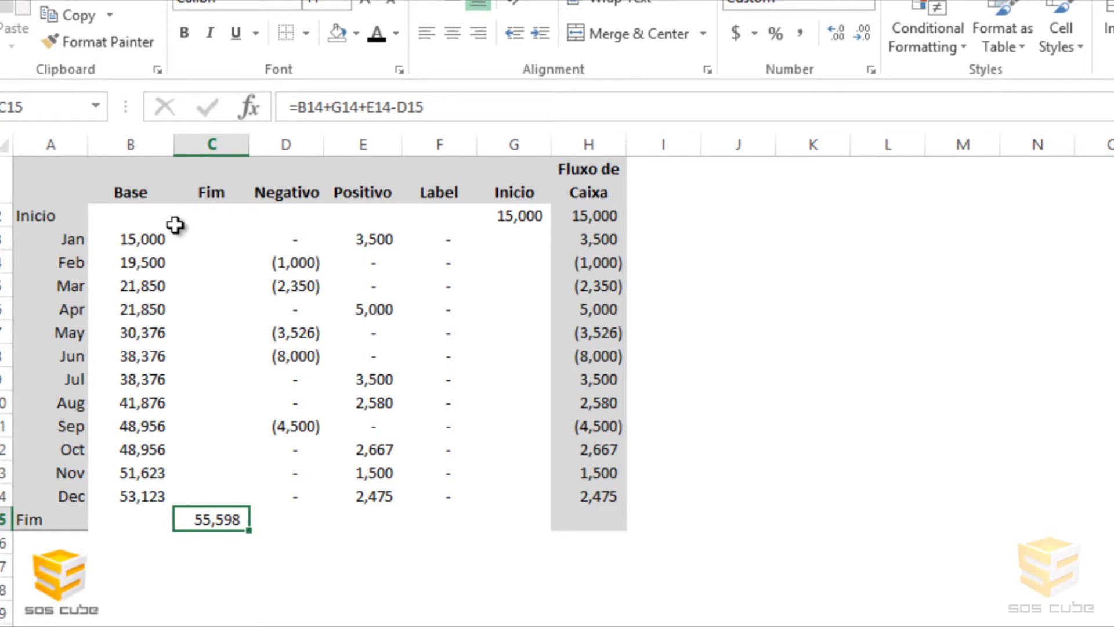
pyautogui.moveTo(29, 192); pyautogui.dragTo(192, 331)
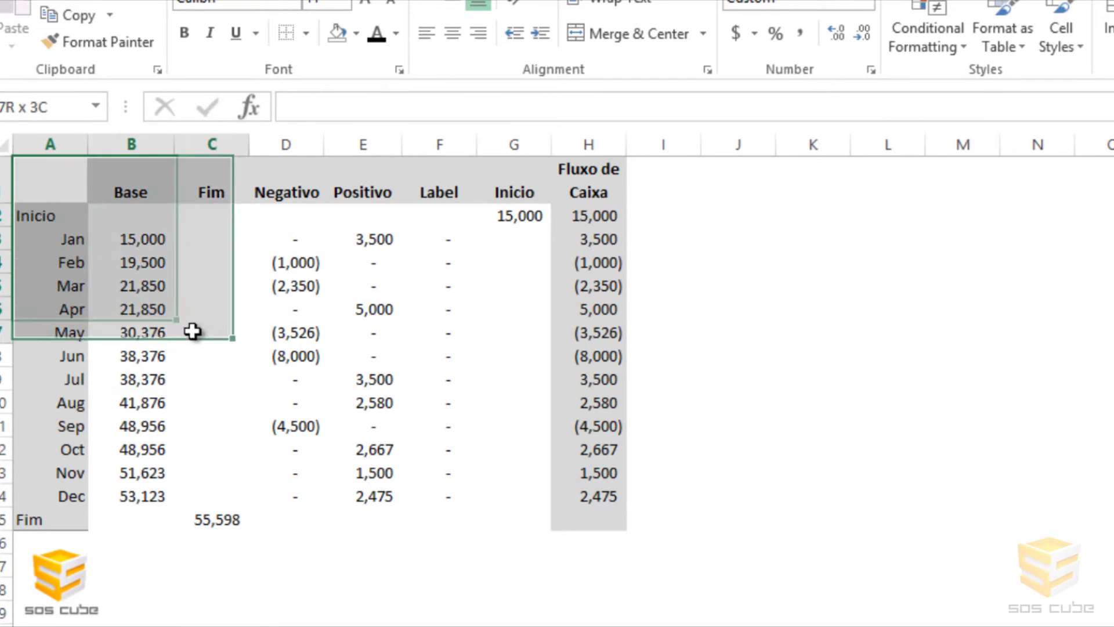
pyautogui.moveTo(192, 331)
pyautogui.mouseDown()
pyautogui.moveTo(499, 497)
pyautogui.moveTo(499, 514)
pyautogui.moveTo(365, 436)
pyautogui.moveTo(36, 181)
pyautogui.moveTo(286, 311)
pyautogui.moveTo(487, 545)
pyautogui.moveTo(492, 518)
pyautogui.mouseUp()
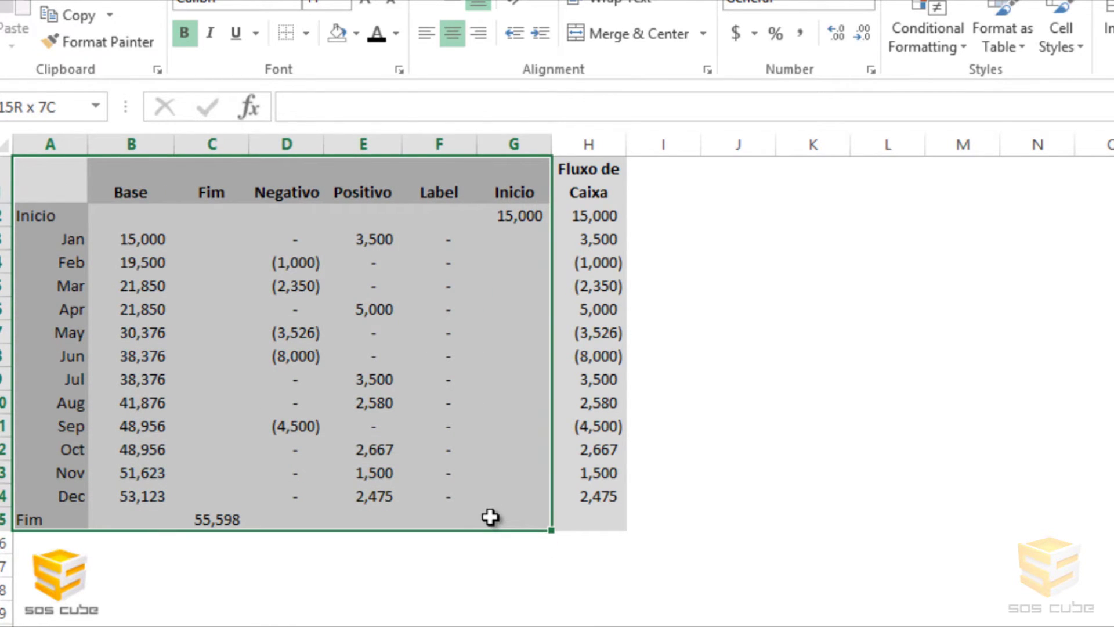
pyautogui.moveTo(347, 417); pyautogui.dragTo(347, 417)
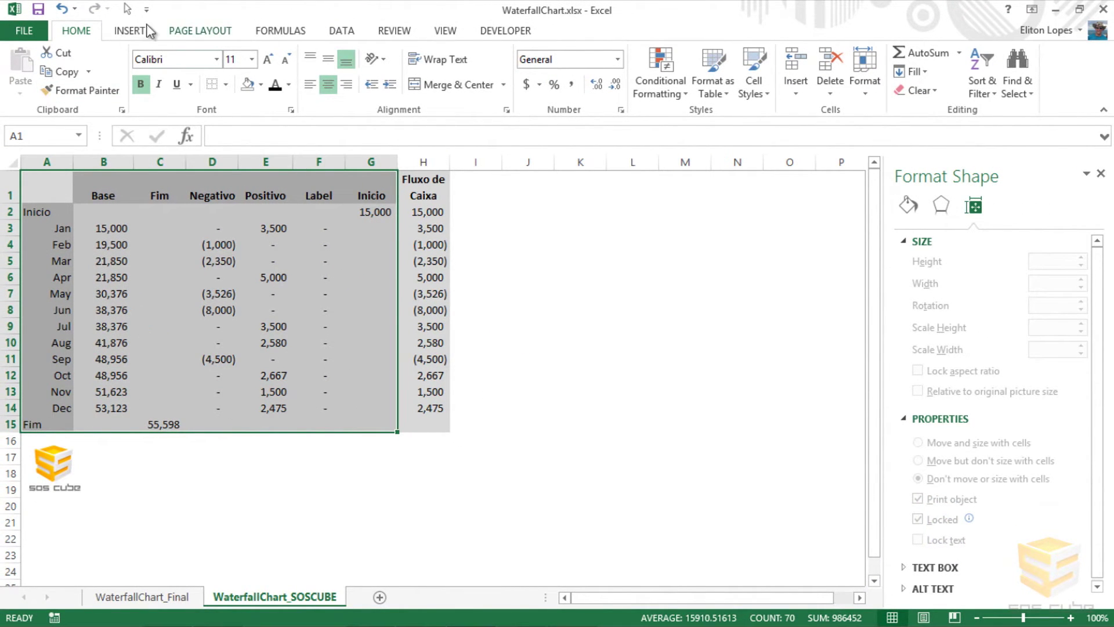
pyautogui.click(124, 32)
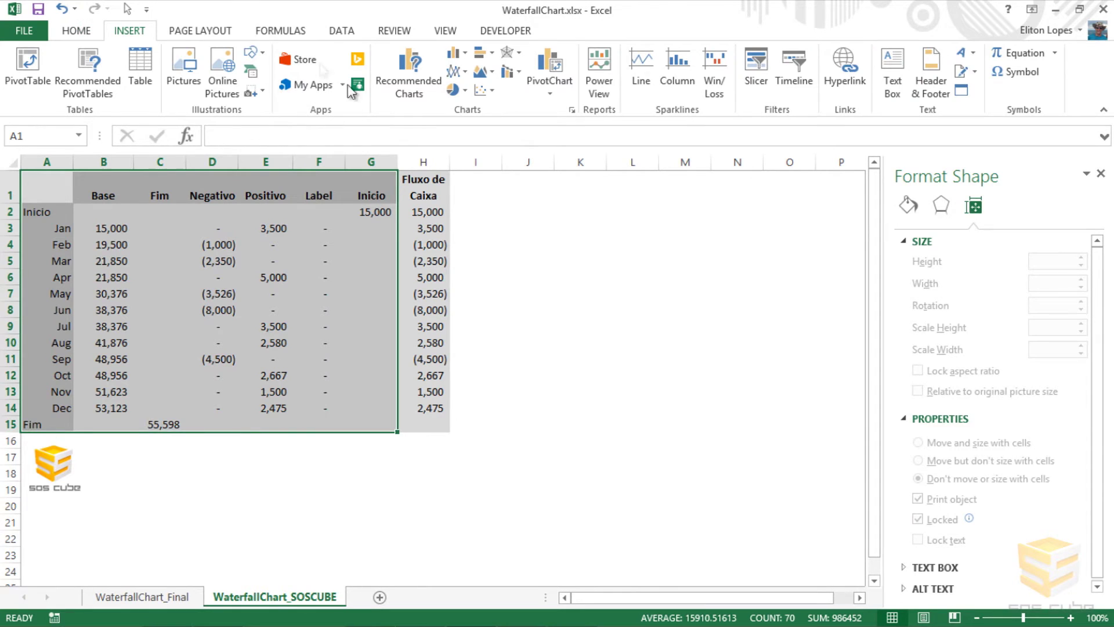
# Insert a stacked column chart of A1:G15, place it over columns I–P, and close the formatting pane
pyautogui.click(467, 54)
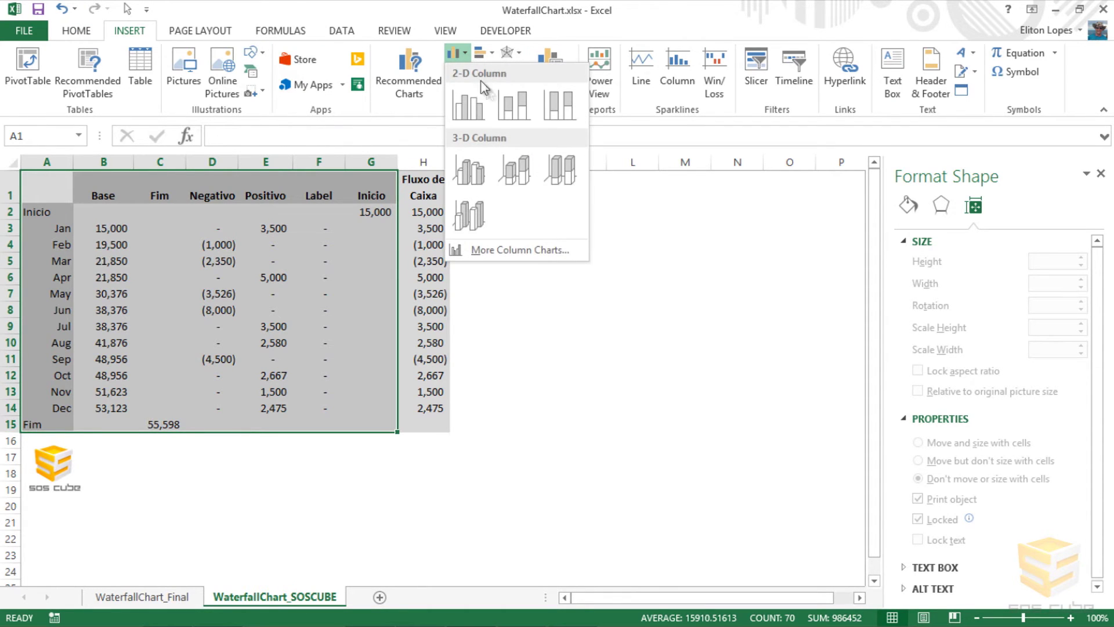
pyautogui.click(520, 113)
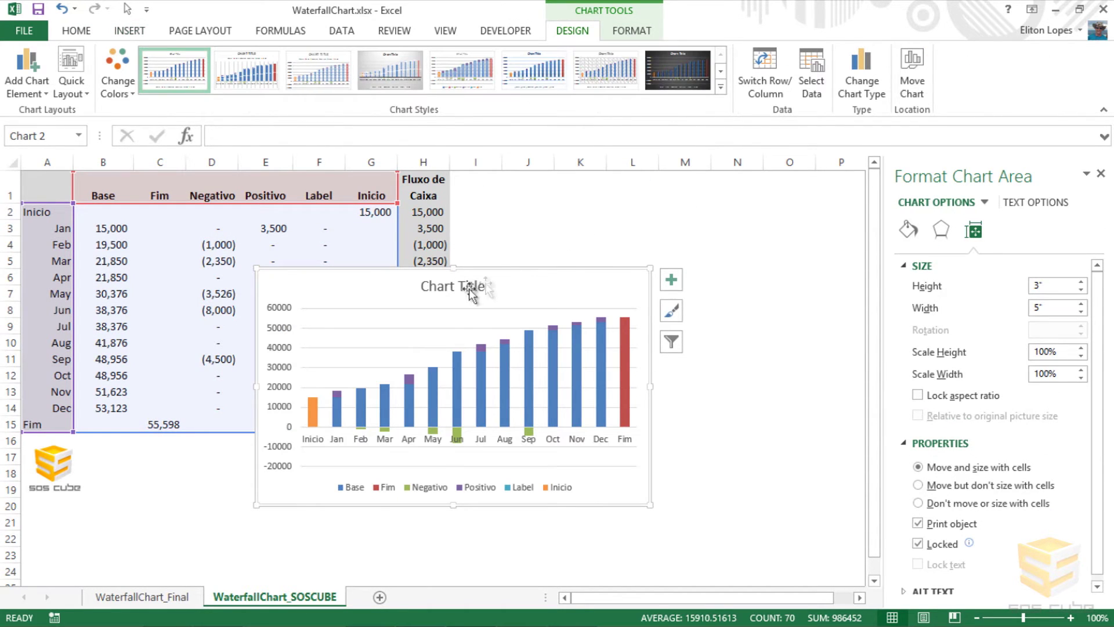
pyautogui.moveTo(519, 274); pyautogui.dragTo(743, 200)
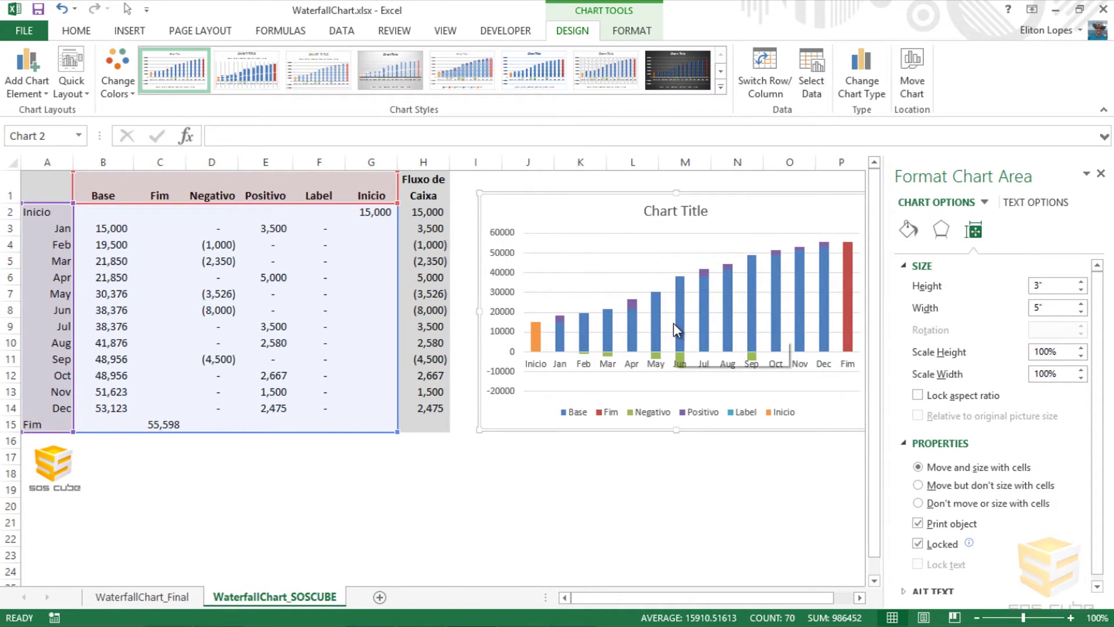
pyautogui.click(1101, 173)
pyautogui.click(200, 227)
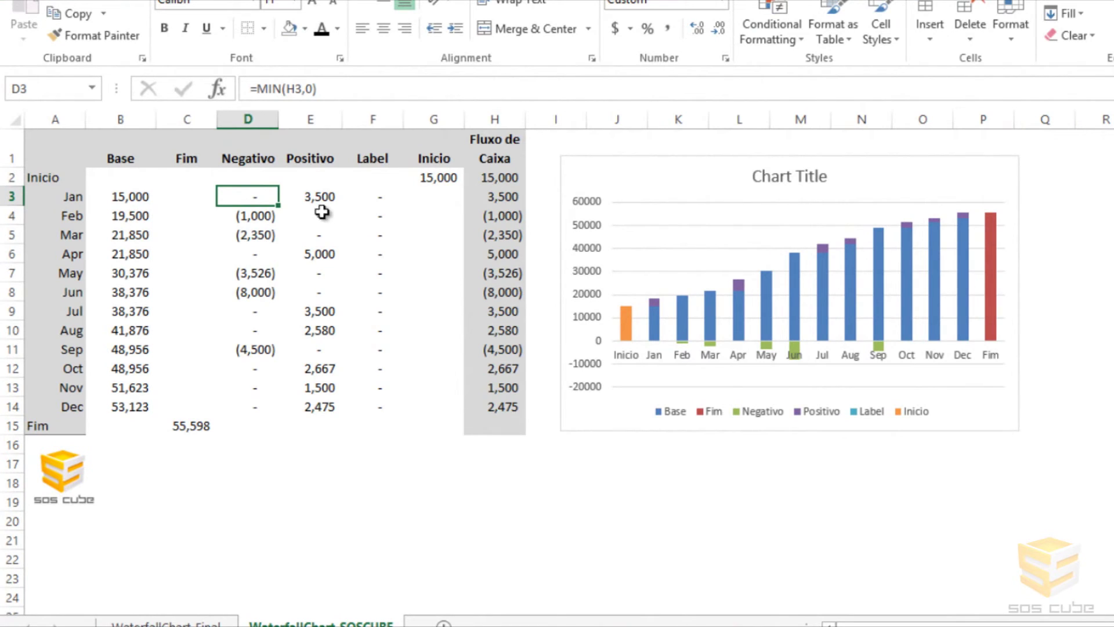
# Change Negativo D3:D14 to =-MIN(H3,0) so losses are positive and Fim becomes 16,846
pyautogui.click(256, 87)
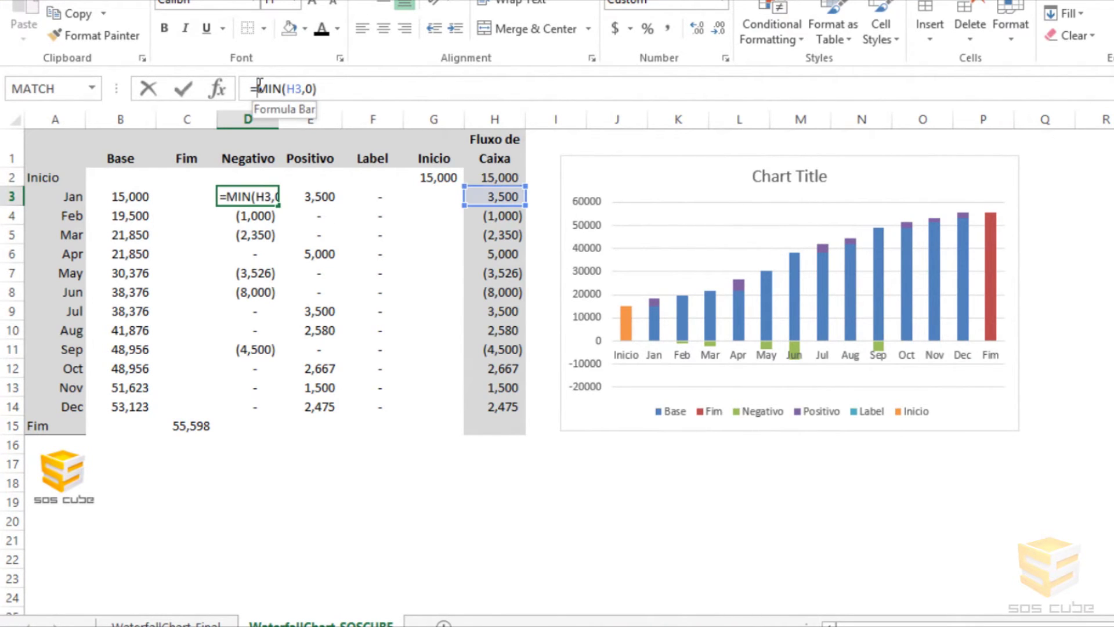
pyautogui.write('-')
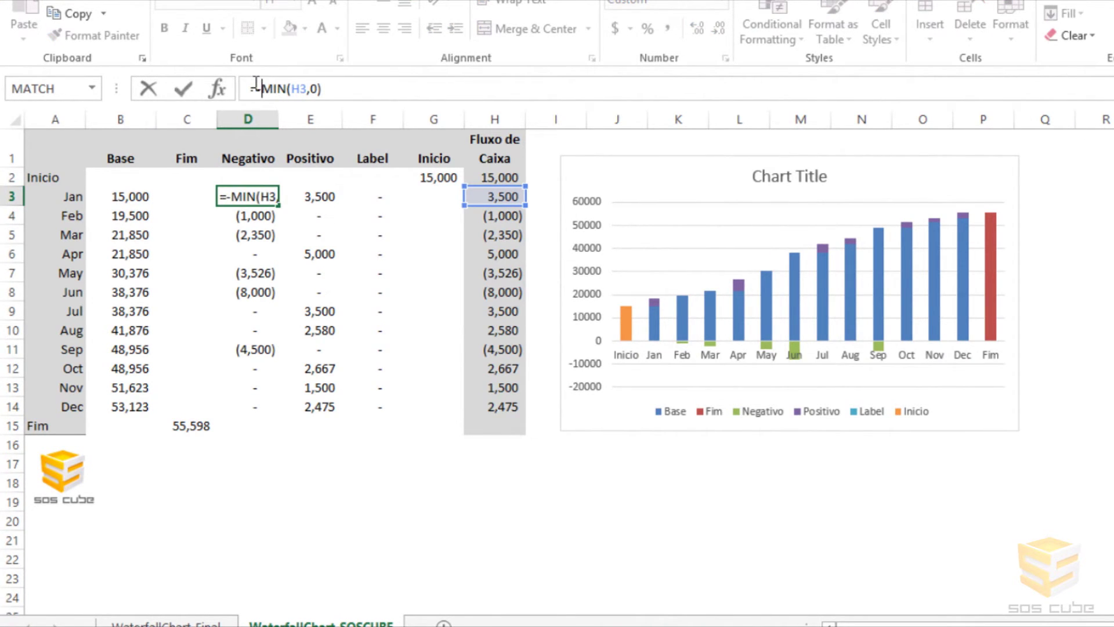
pyautogui.press('Return')
pyautogui.click(245, 193)
pyautogui.moveTo(278, 211); pyautogui.dragTo(287, 411)
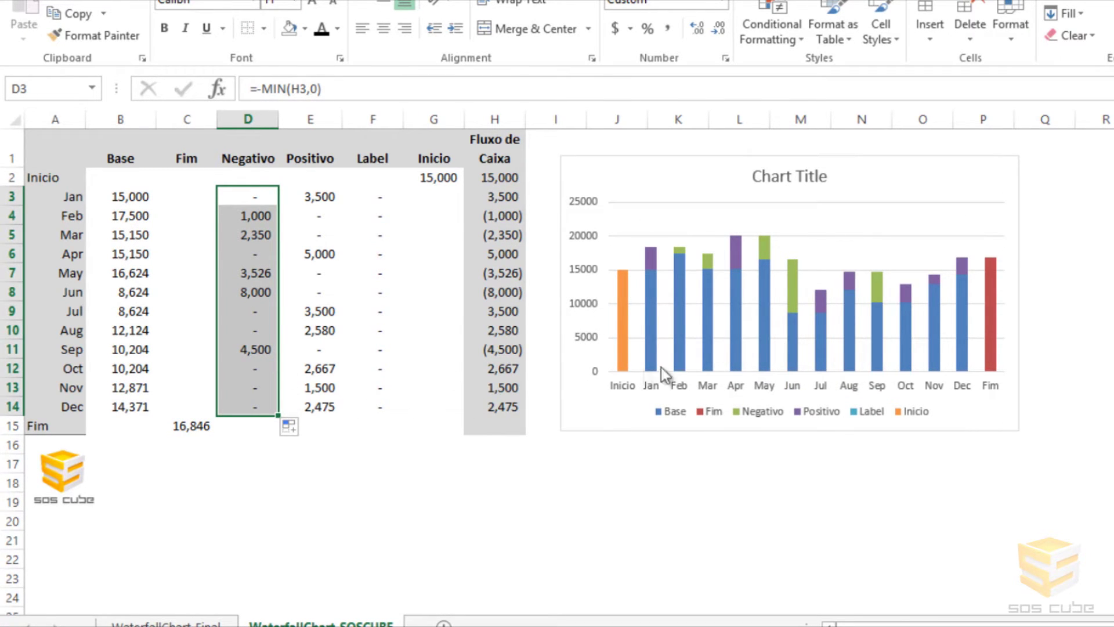
pyautogui.click(920, 181)
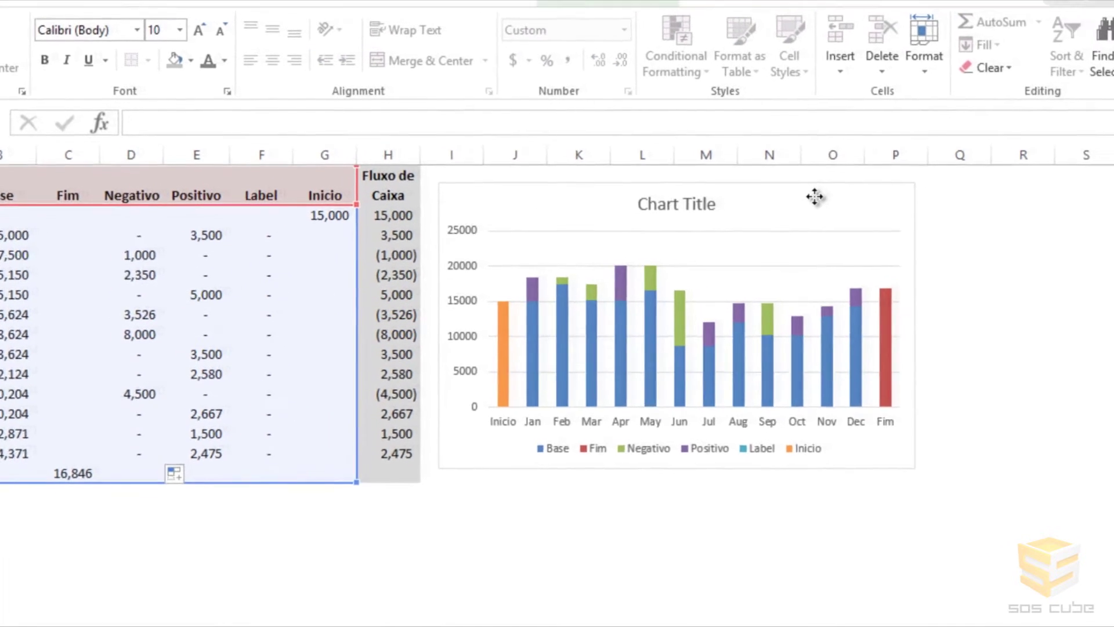
pyautogui.press('Escape')
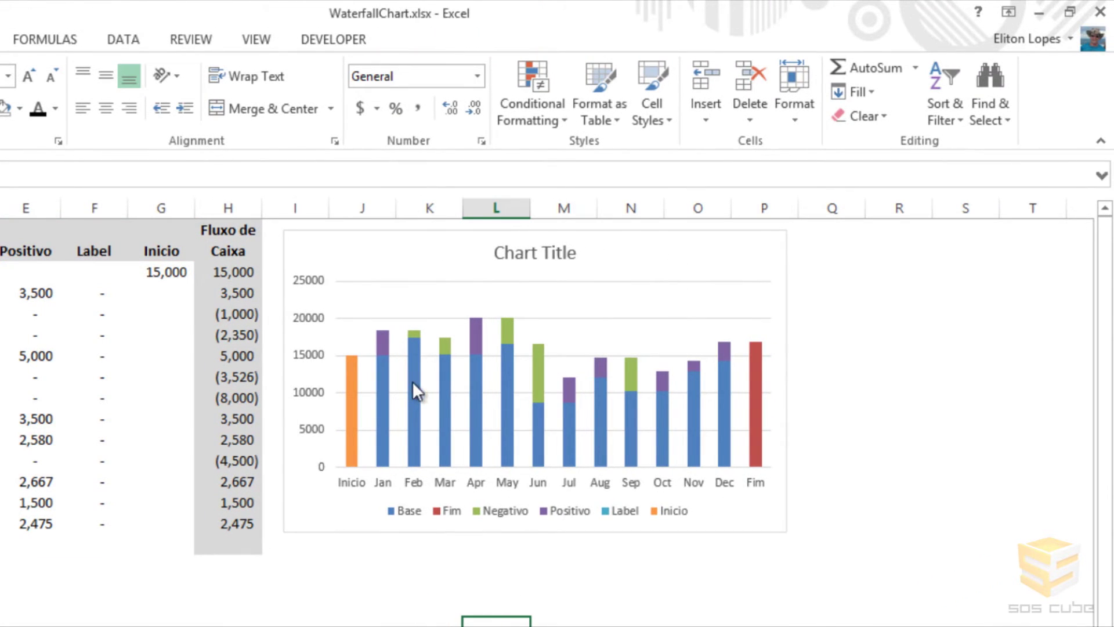
pyautogui.click(413, 390)
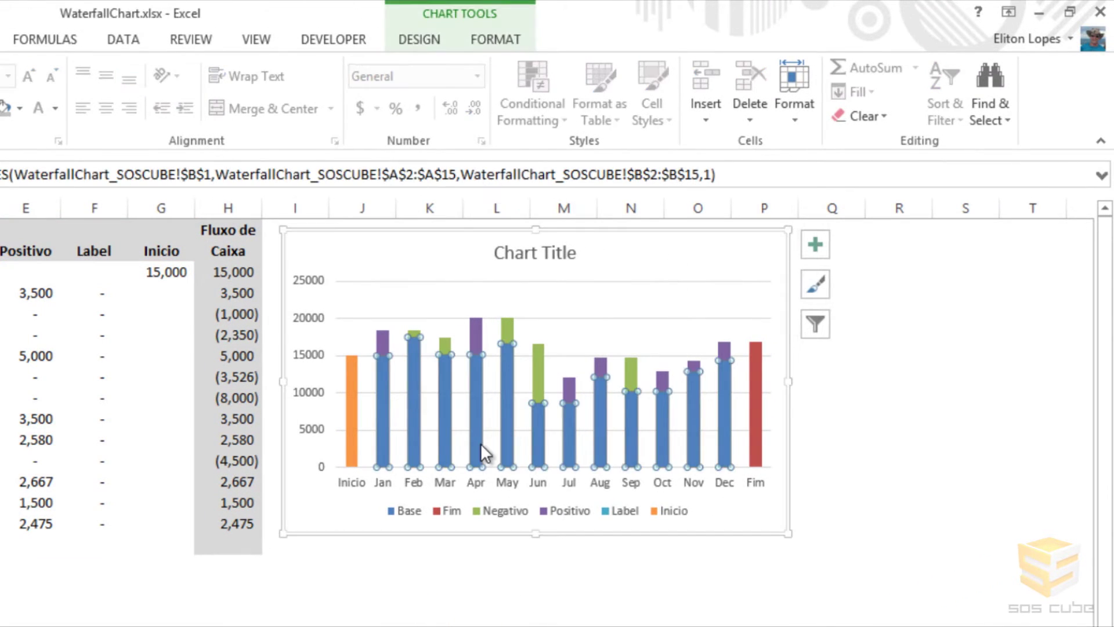
# Set the Base series fill to No Fill so the bars float
pyautogui.rightClick(415, 386)
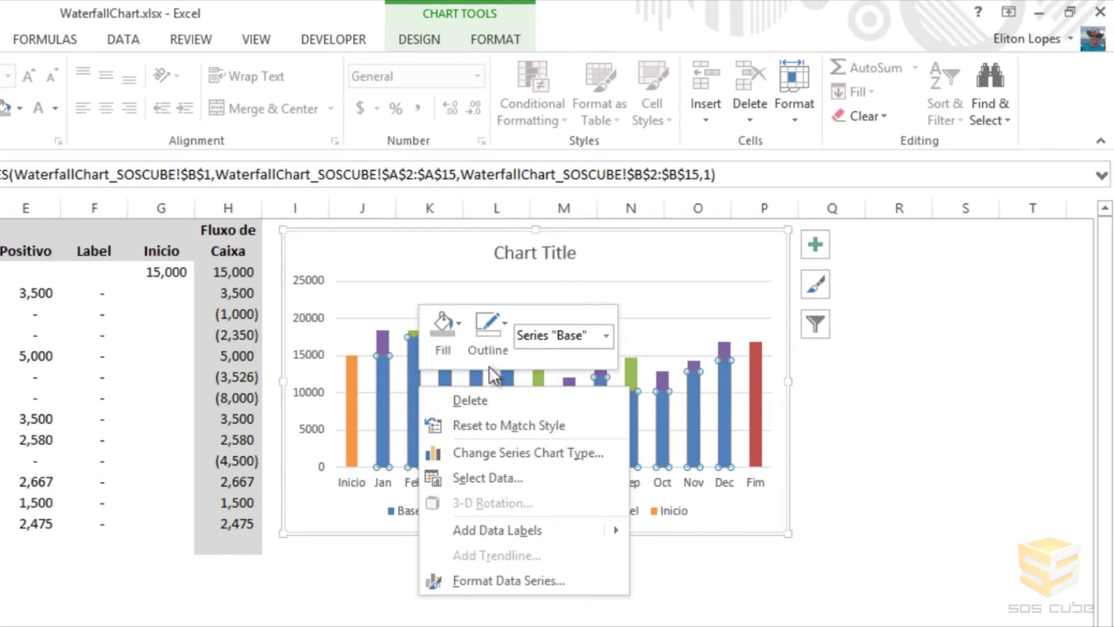
pyautogui.click(461, 328)
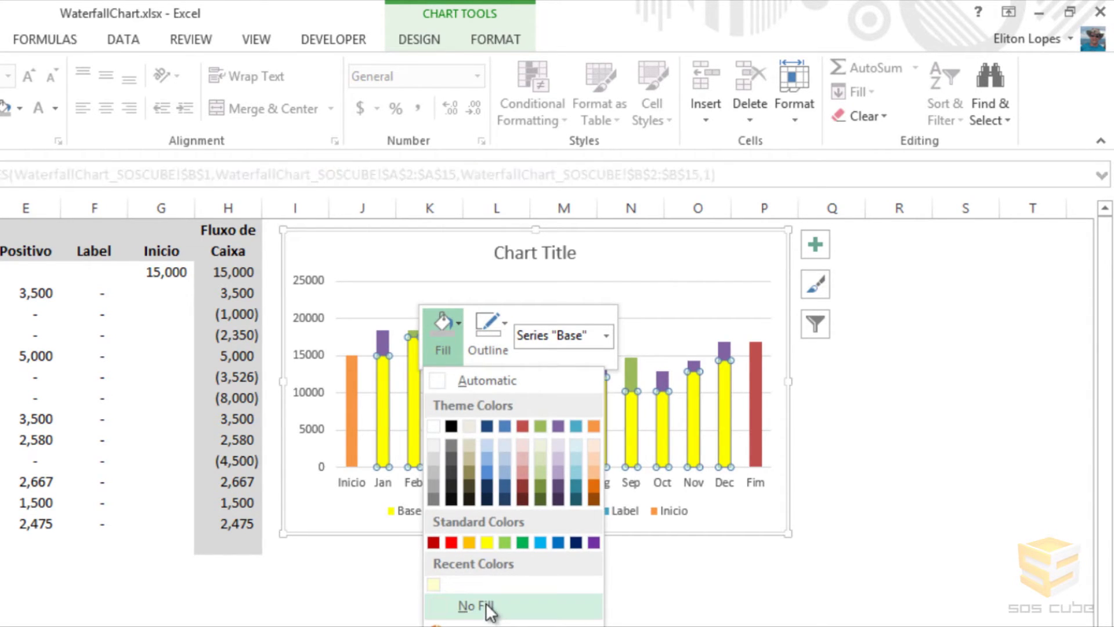
pyautogui.click(486, 607)
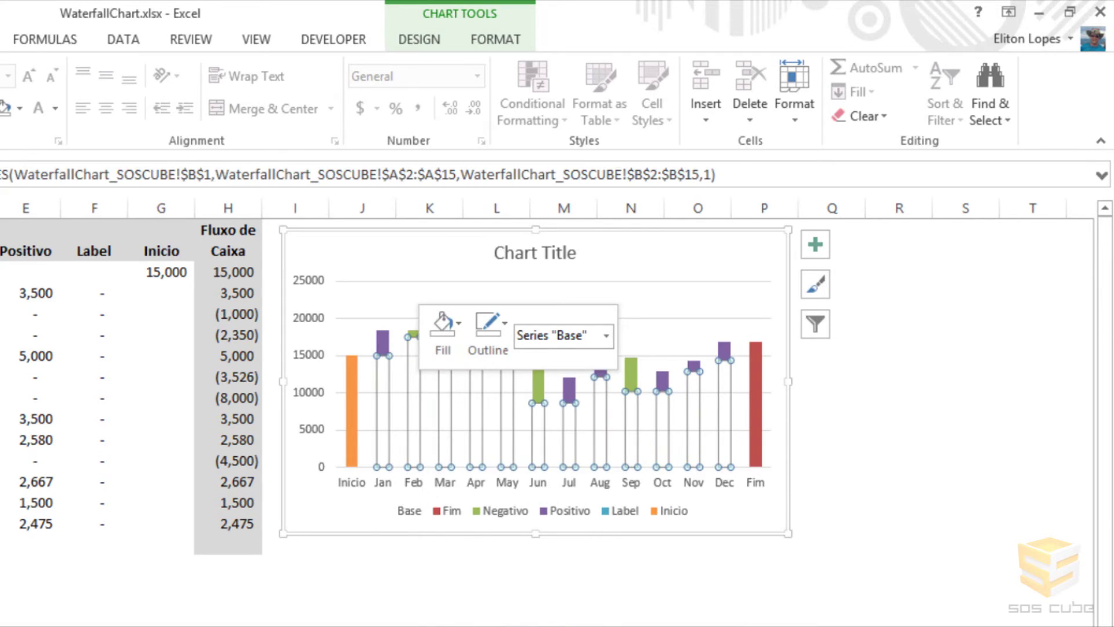
pyautogui.press('Escape')
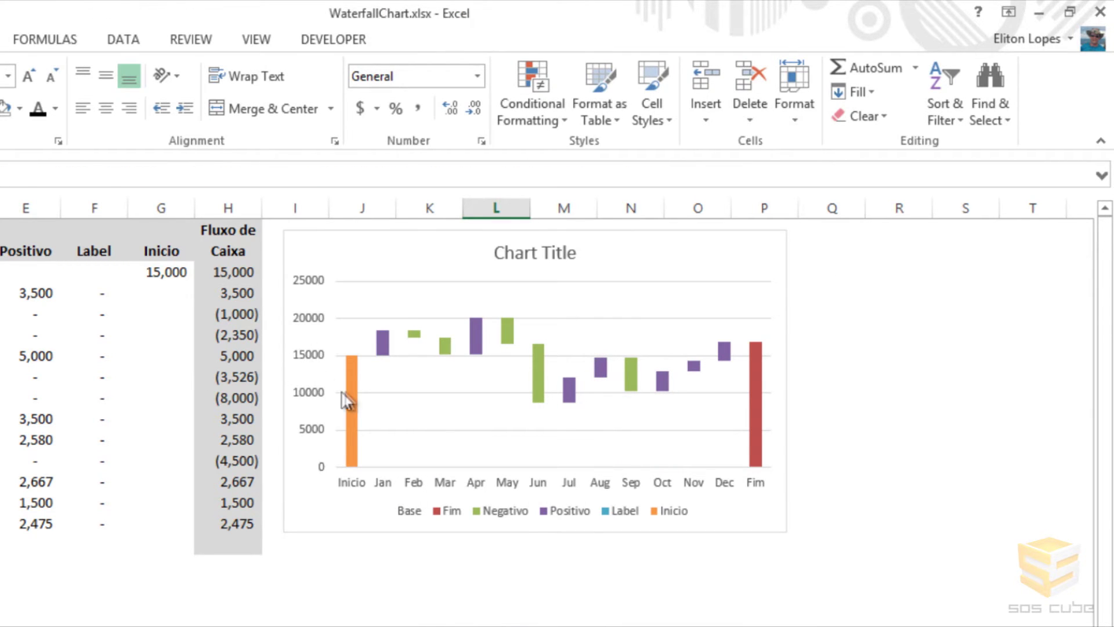
# Give the Inicio bar a grey outline and grey fill
pyautogui.click(350, 388)
pyautogui.rightClick(352, 402)
pyautogui.click(434, 353)
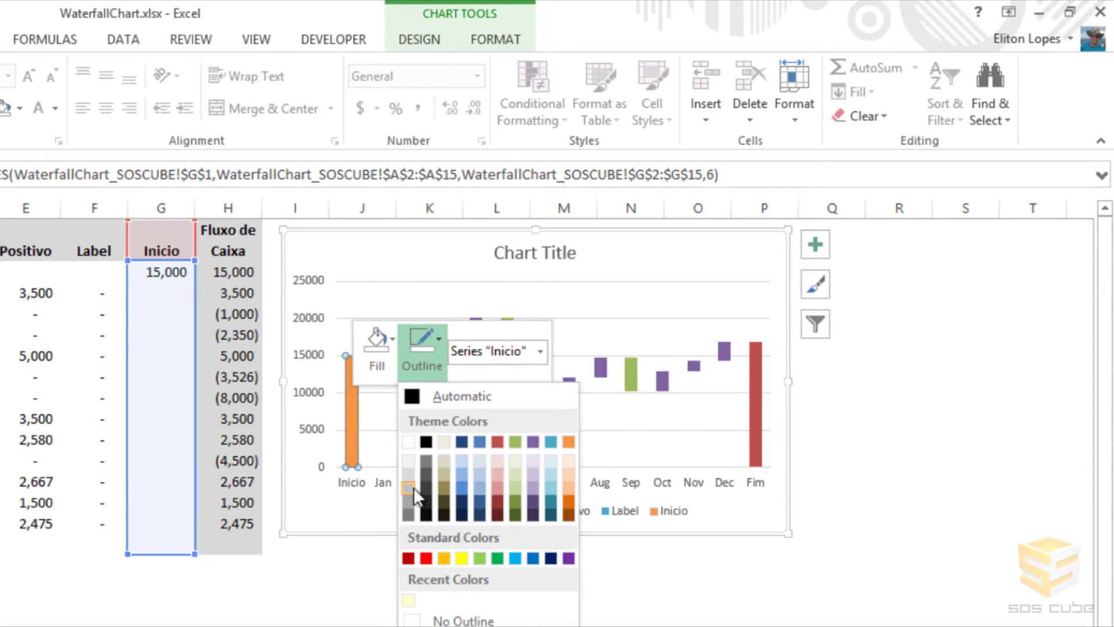
pyautogui.click(413, 486)
pyautogui.click(382, 355)
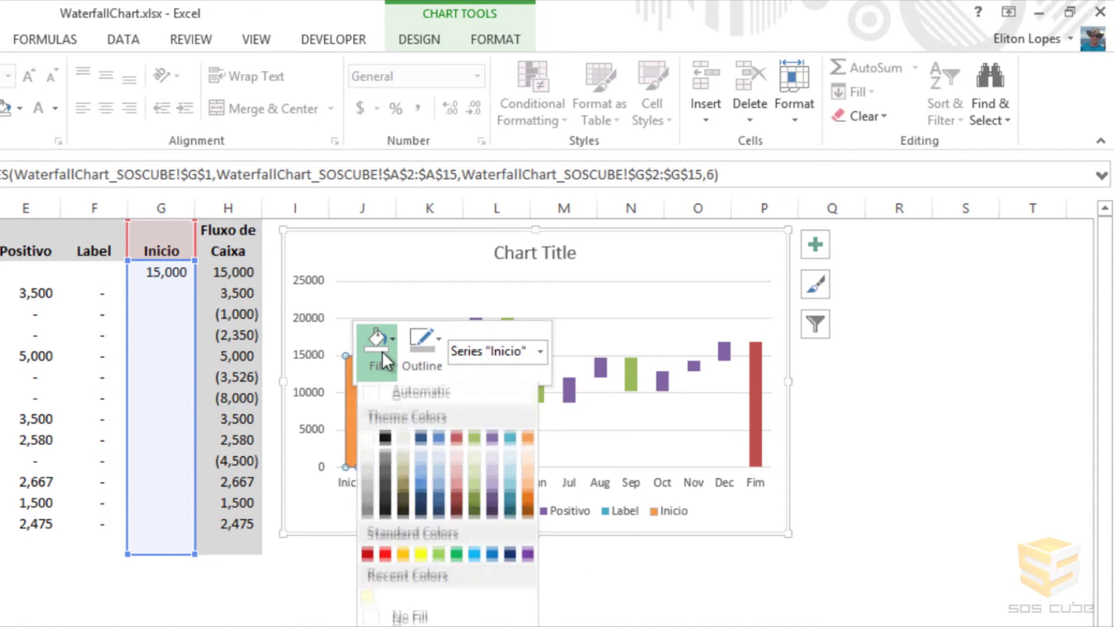
pyautogui.click(368, 498)
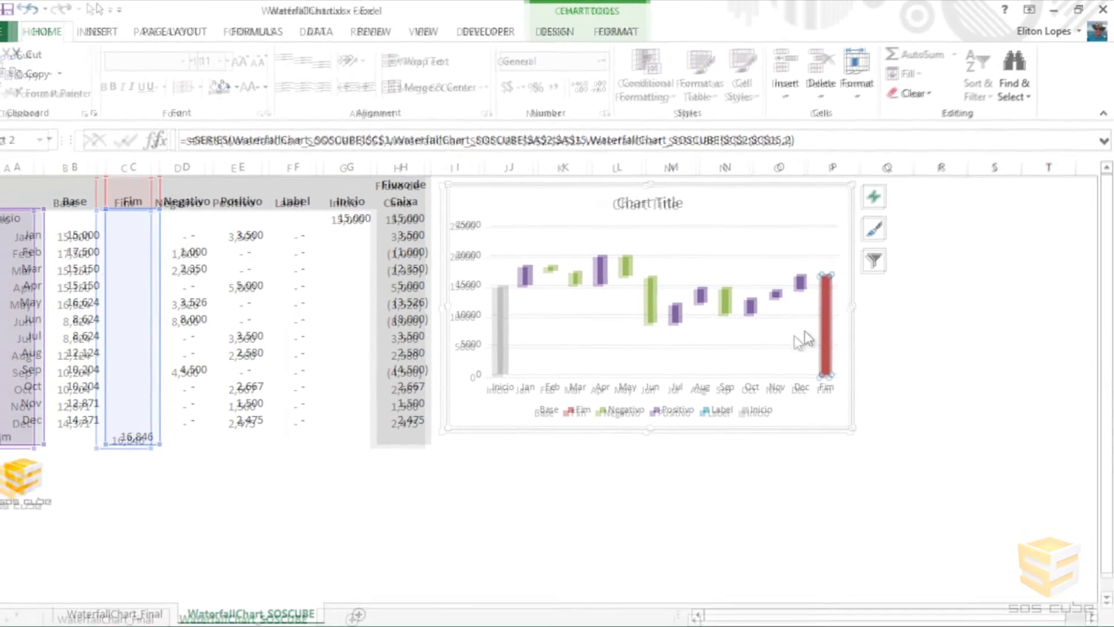
# Fill the Fim bar with light grey
pyautogui.rightClick(835, 316)
pyautogui.rightClick(836, 313)
pyautogui.click(857, 260)
pyautogui.click(853, 362)
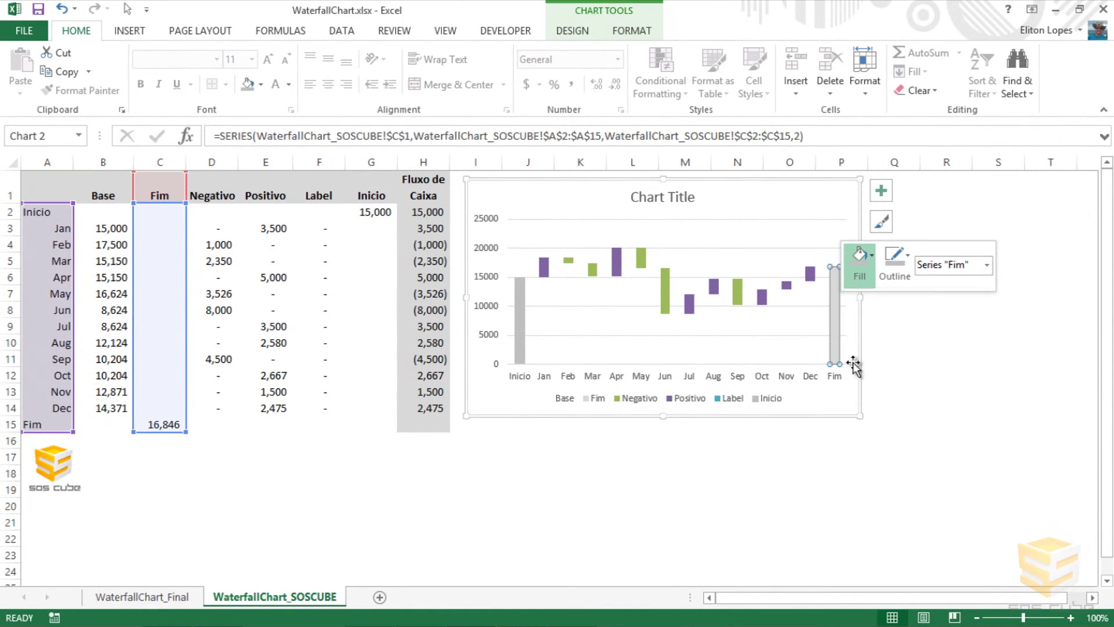
pyautogui.click(632, 521)
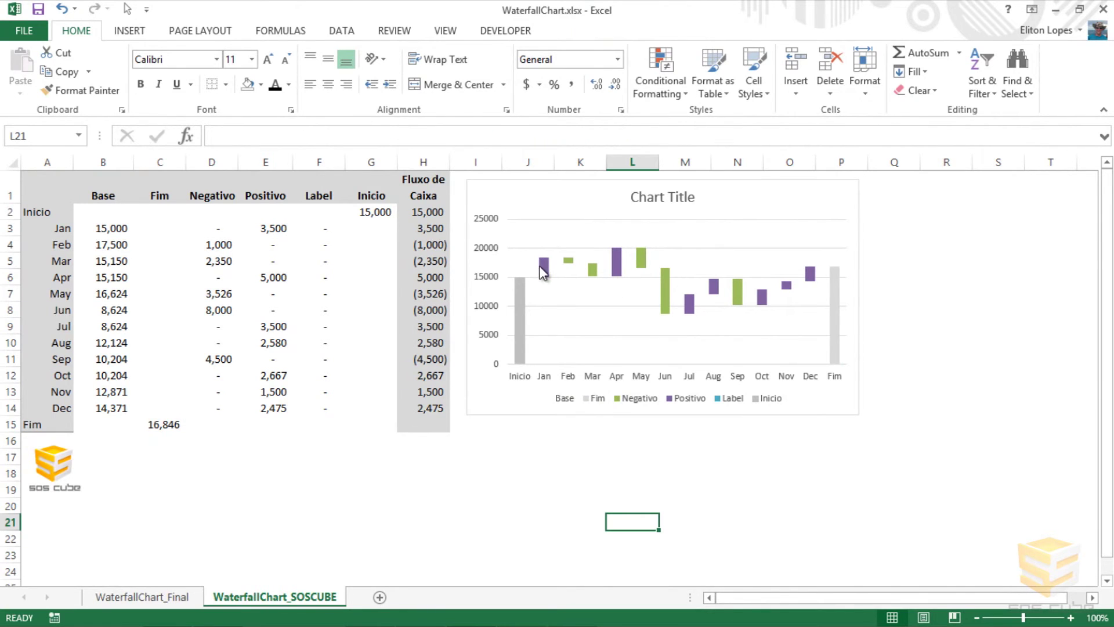
# Colour the Positivo bars blue and the Negativo bars red
pyautogui.click(542, 266)
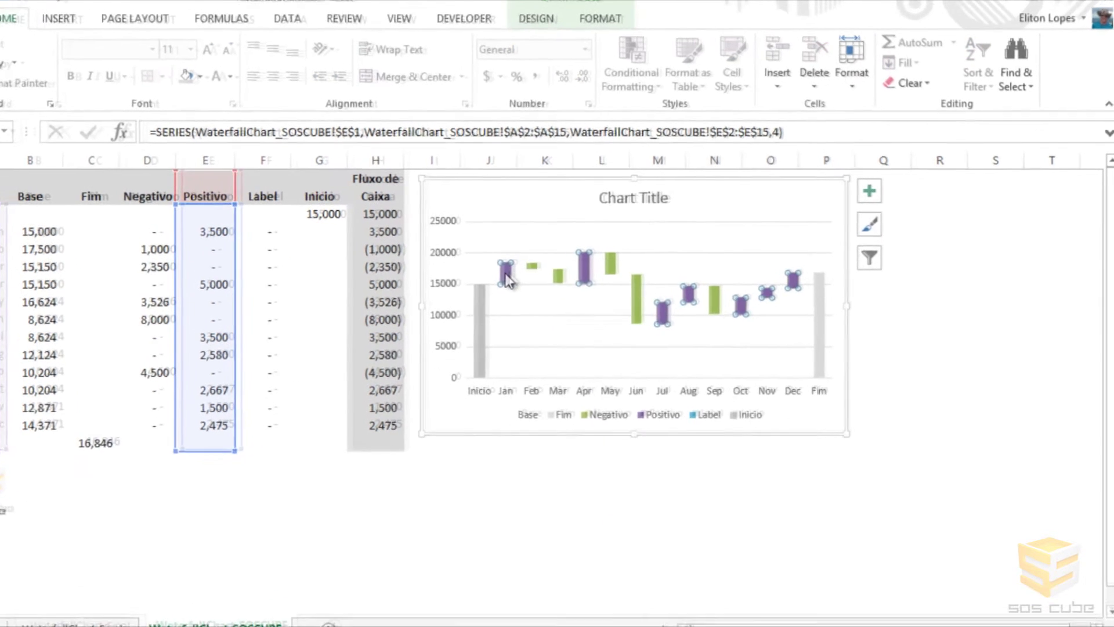
pyautogui.rightClick(543, 267)
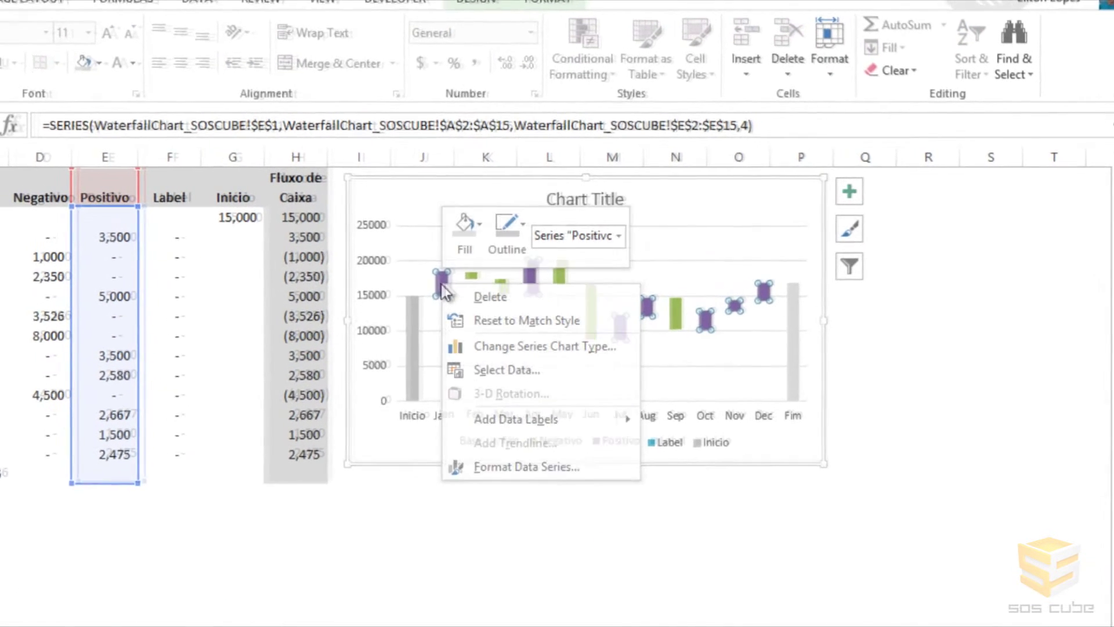
pyautogui.click(464, 229)
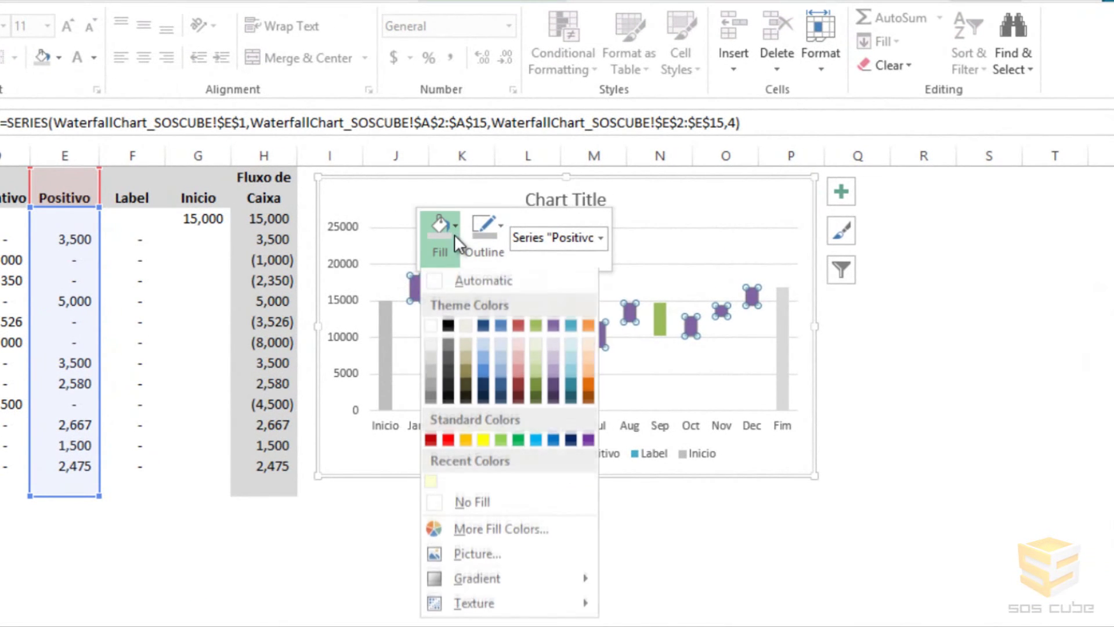
pyautogui.click(535, 439)
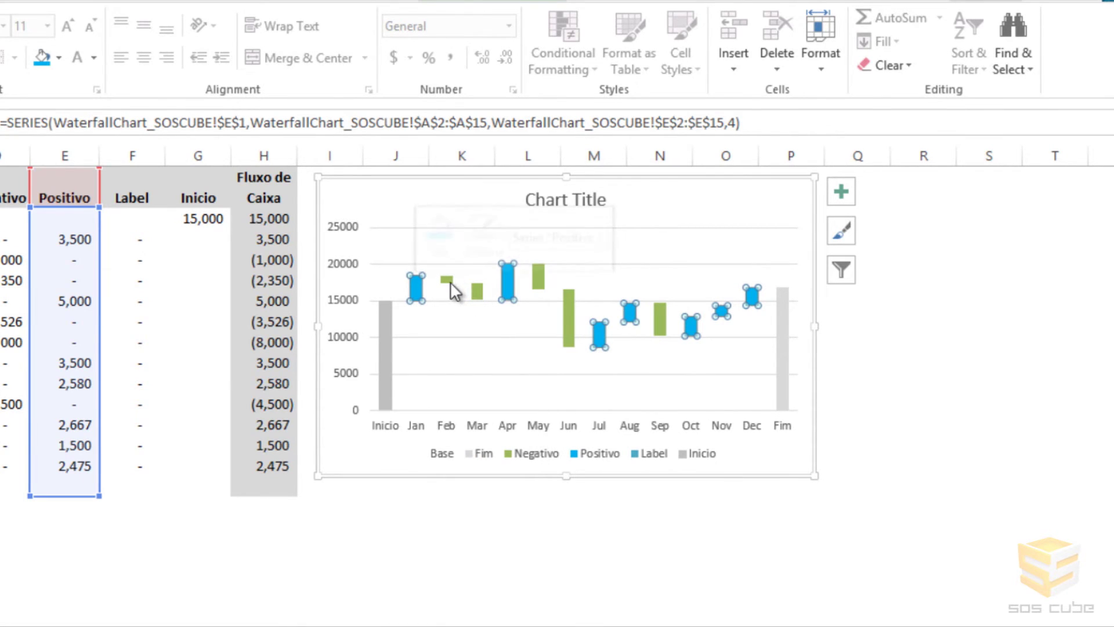
pyautogui.click(475, 288)
pyautogui.rightClick(482, 288)
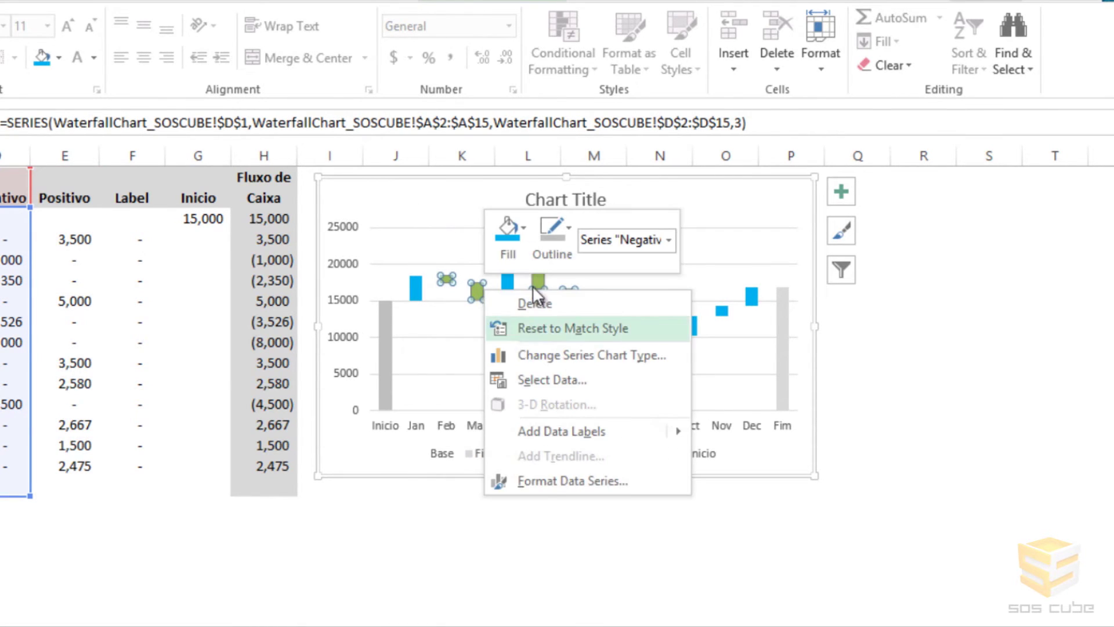
pyautogui.click(509, 228)
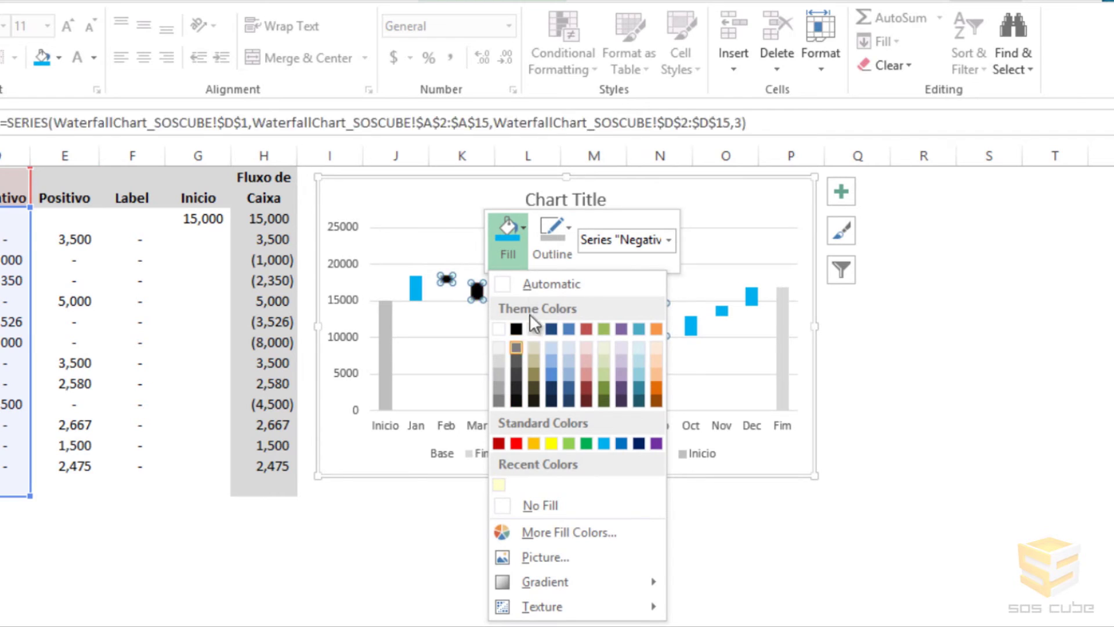
pyautogui.click(516, 443)
# Delete the chart legend
pyautogui.click(522, 586)
pyautogui.click(591, 587)
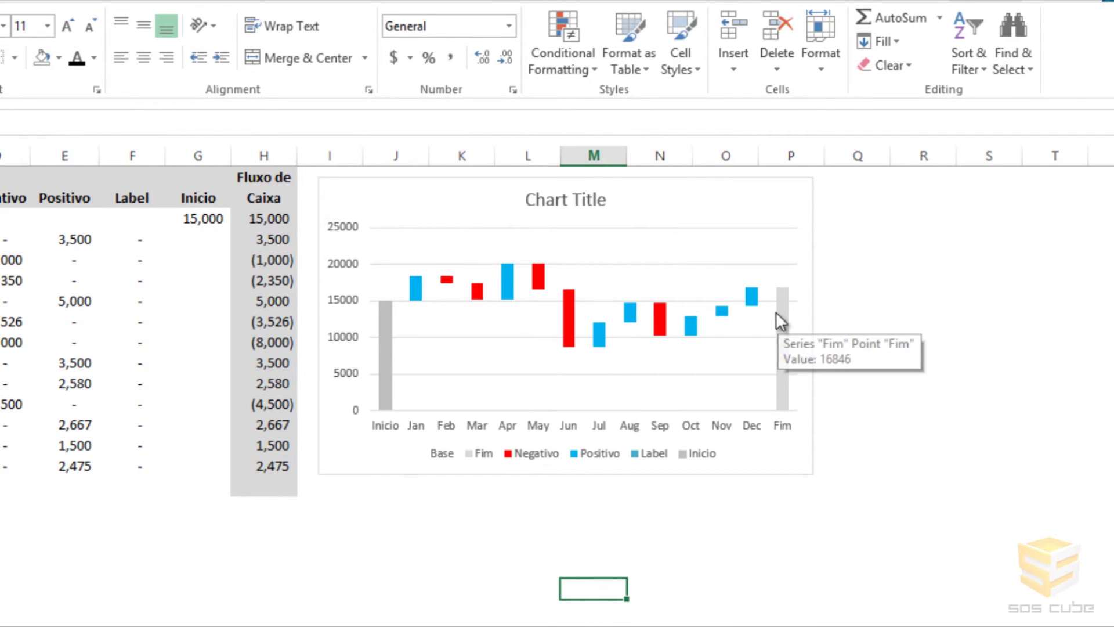
pyautogui.click(601, 454)
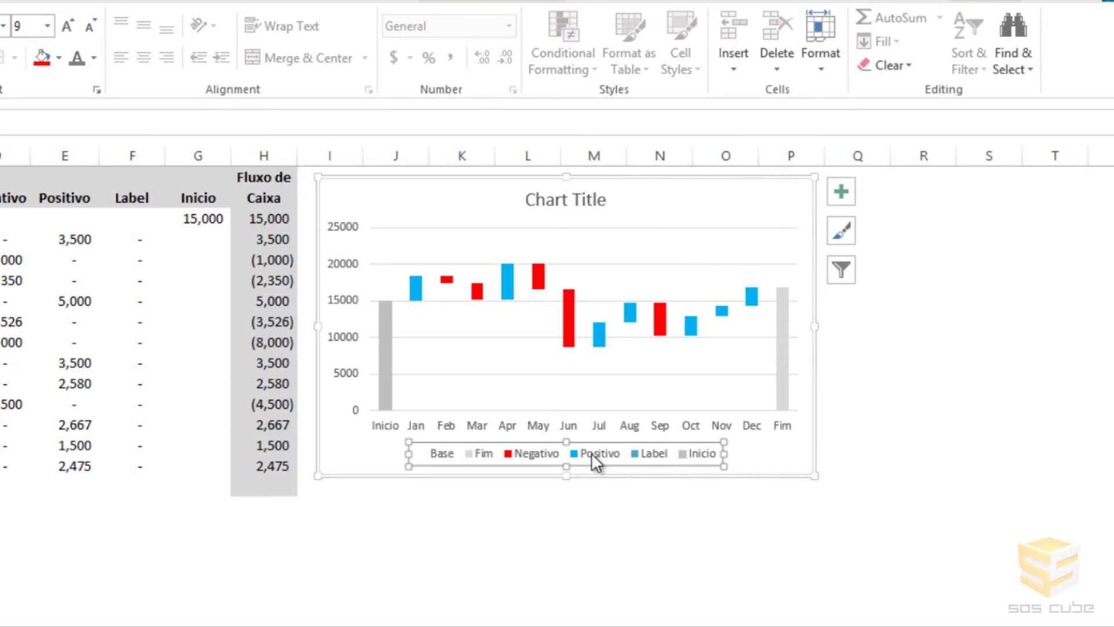
pyautogui.press('Delete')
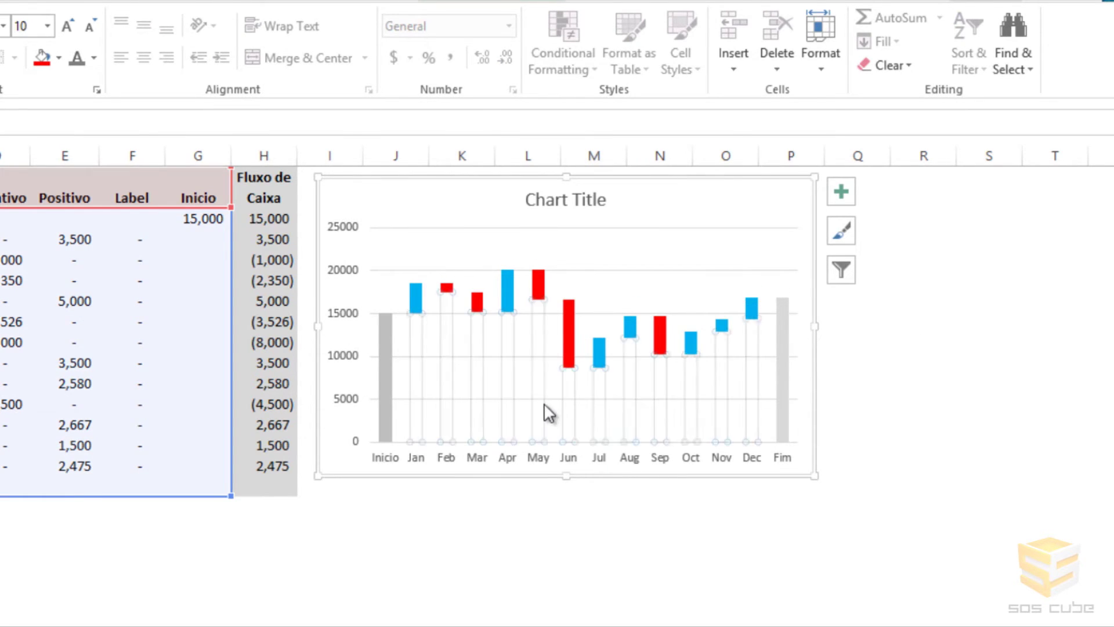
# Remove the chart's horizontal gridlines
pyautogui.click(542, 400)
pyautogui.click(556, 399)
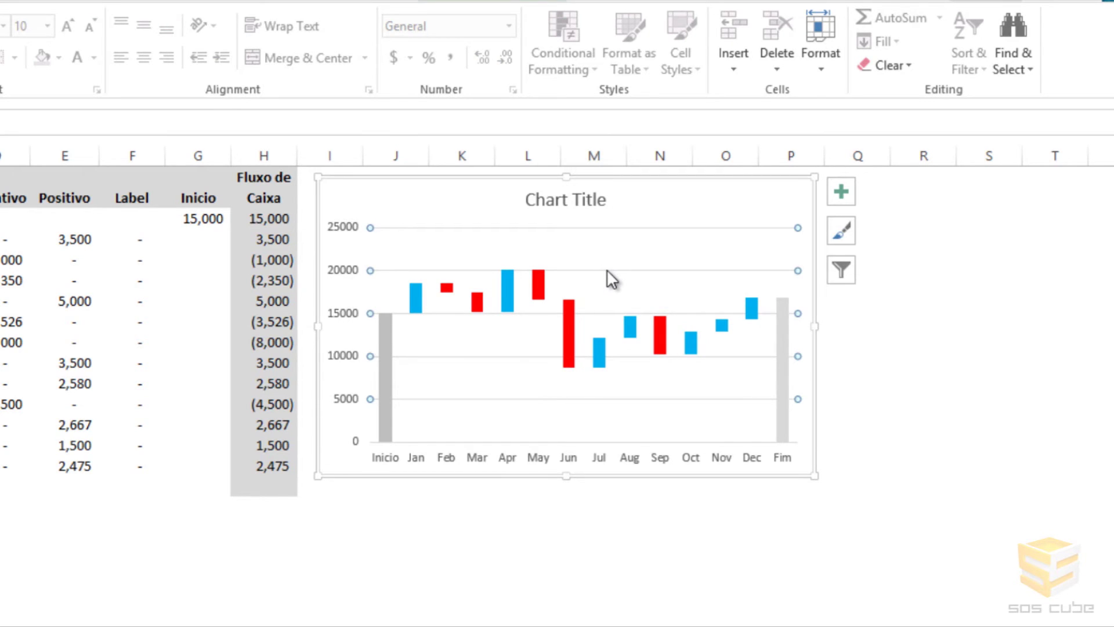
pyautogui.click(581, 346)
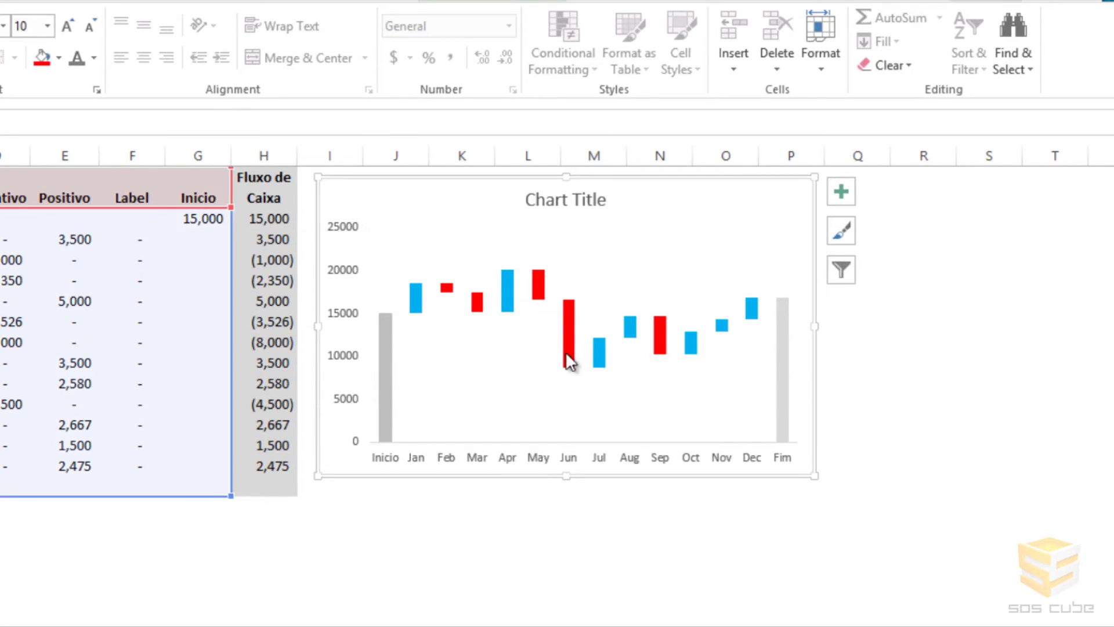
# Reduce the series Gap Width to about 9% so the columns nearly touch
pyautogui.click(598, 352)
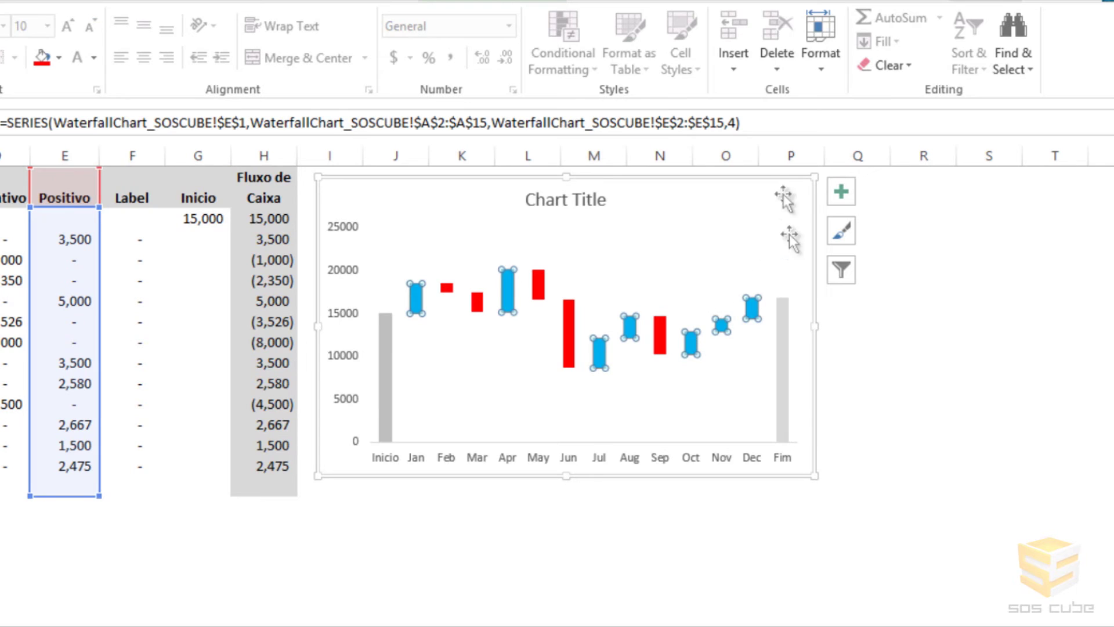
pyautogui.rightClick(693, 355)
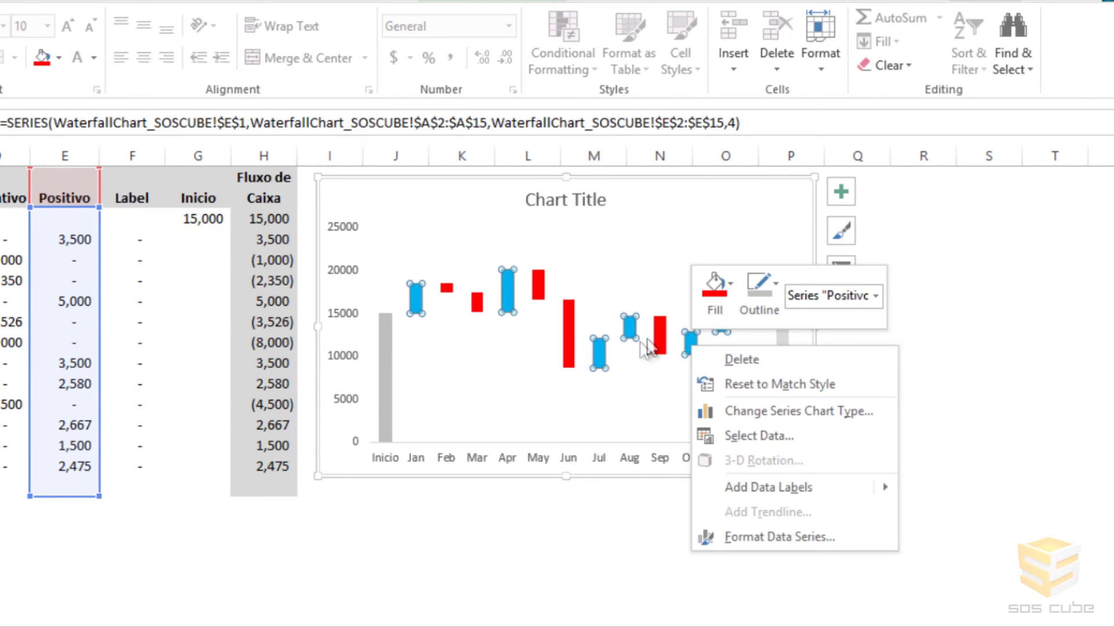
pyautogui.rightClick(385, 367)
pyautogui.click(482, 573)
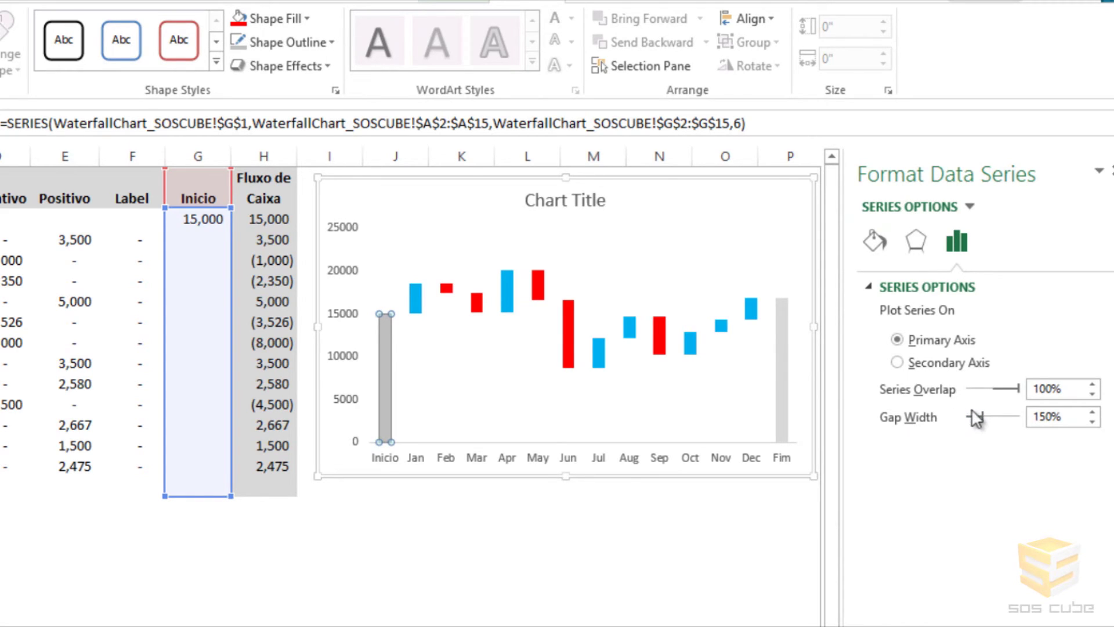
pyautogui.moveTo(974, 420); pyautogui.dragTo(957, 422)
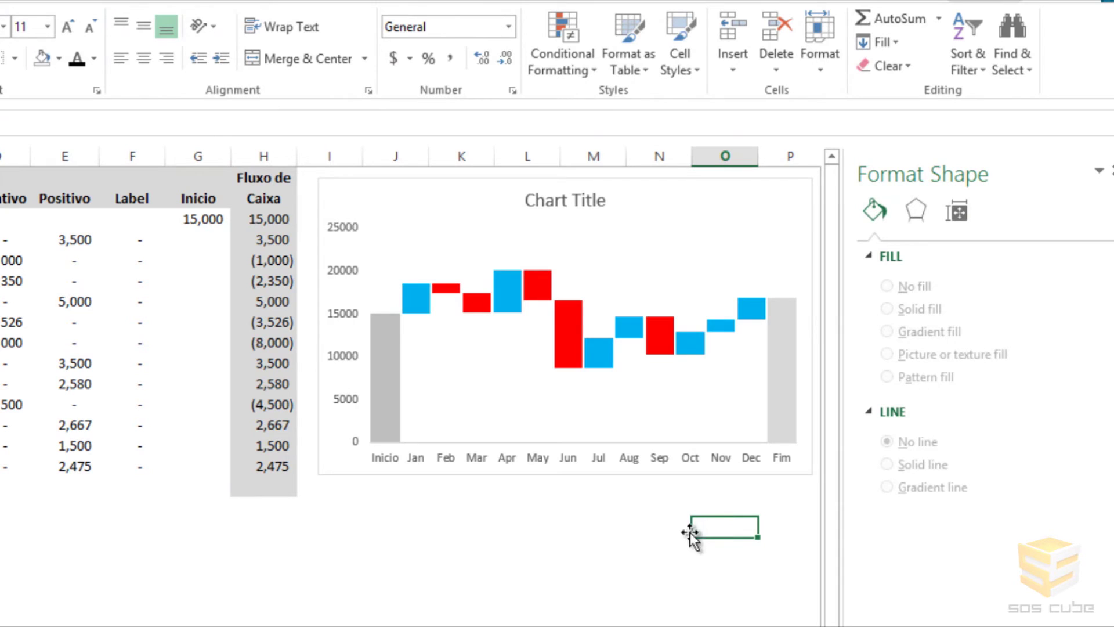
# Enter a test value of 1 in the Jan Label cell
pyautogui.click(510, 269)
pyautogui.click(509, 269)
pyautogui.click(510, 268)
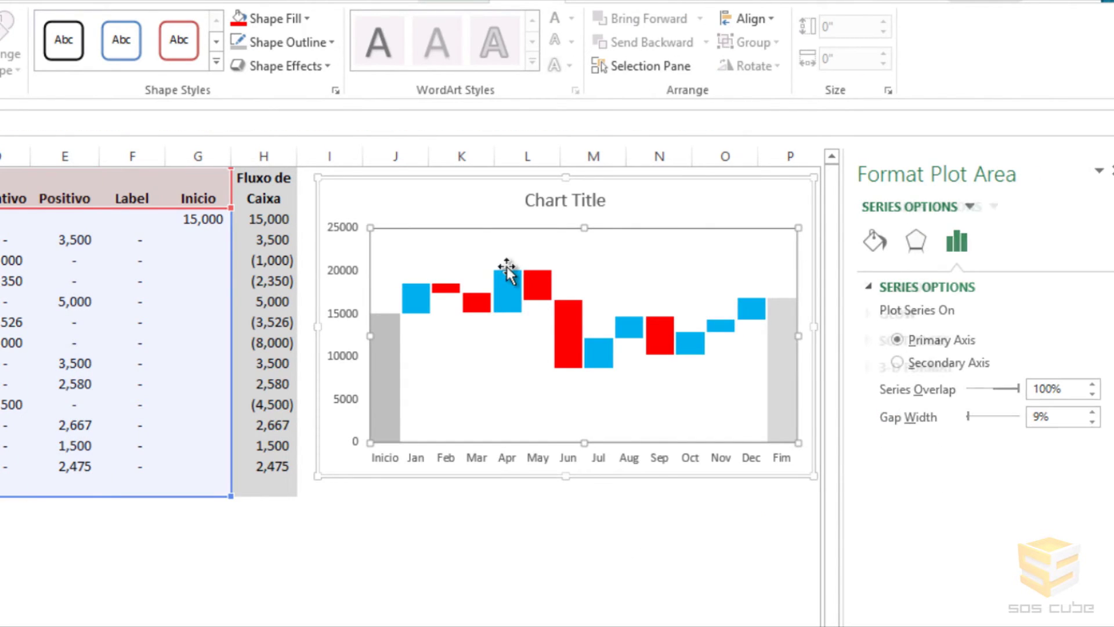
pyautogui.click(137, 241)
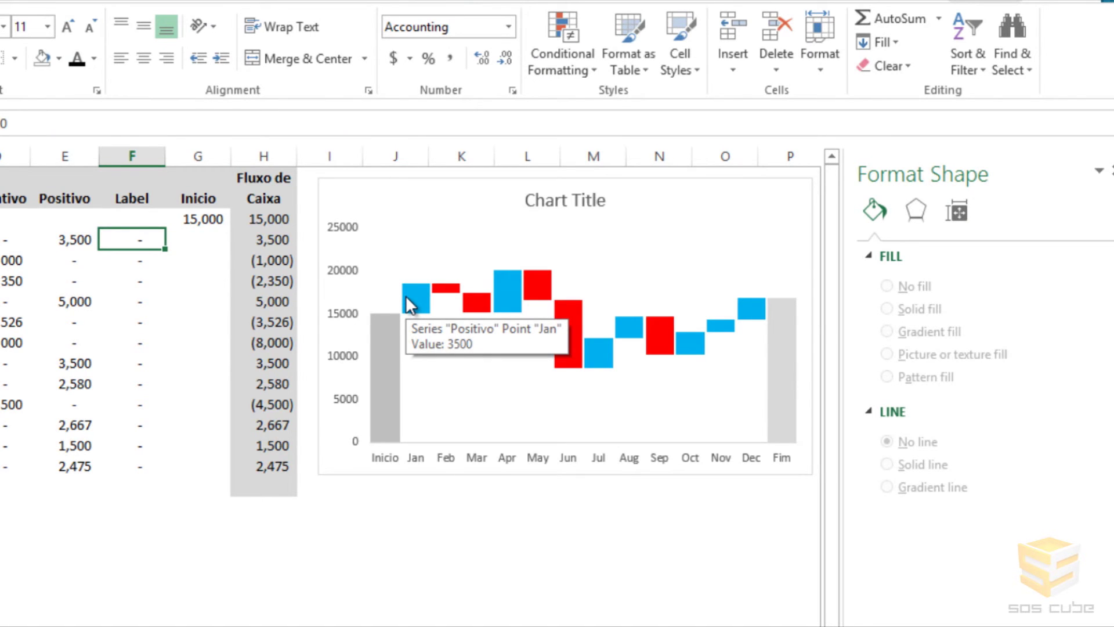
pyautogui.write('1')
pyautogui.press('Return')
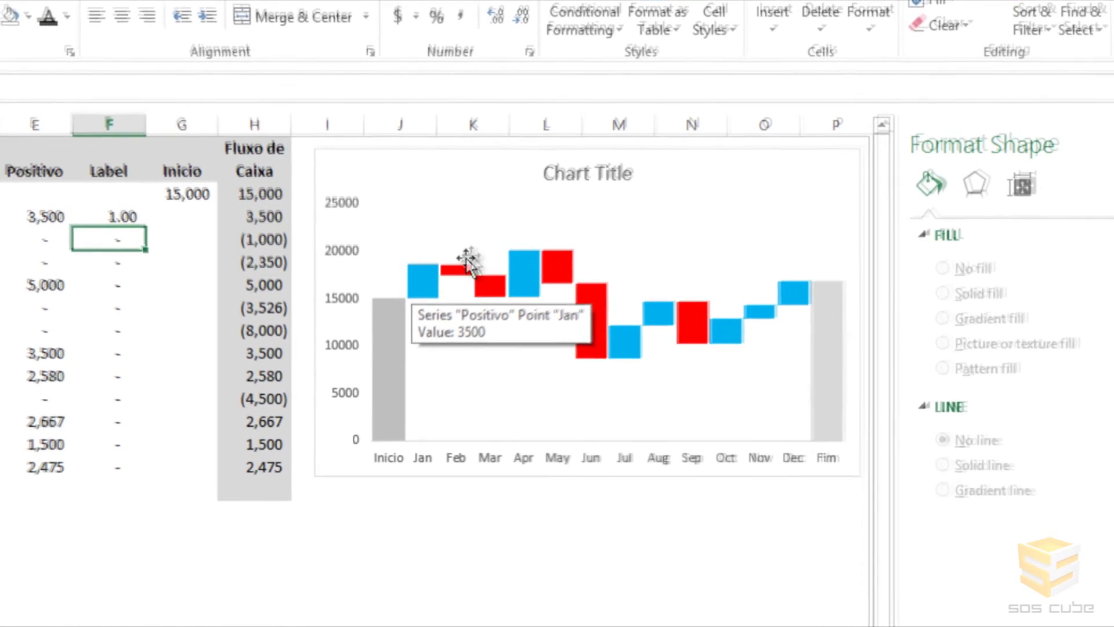
# Add data labels to the Label series, then clear the Jan test value
pyautogui.click(429, 238)
pyautogui.rightClick(429, 239)
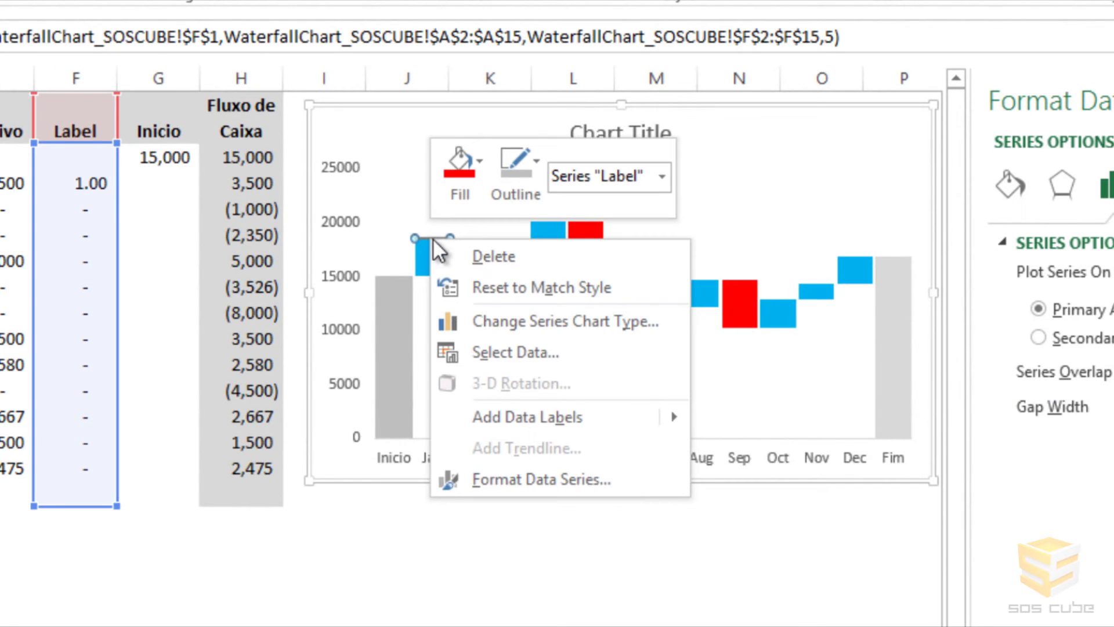
pyautogui.click(715, 430)
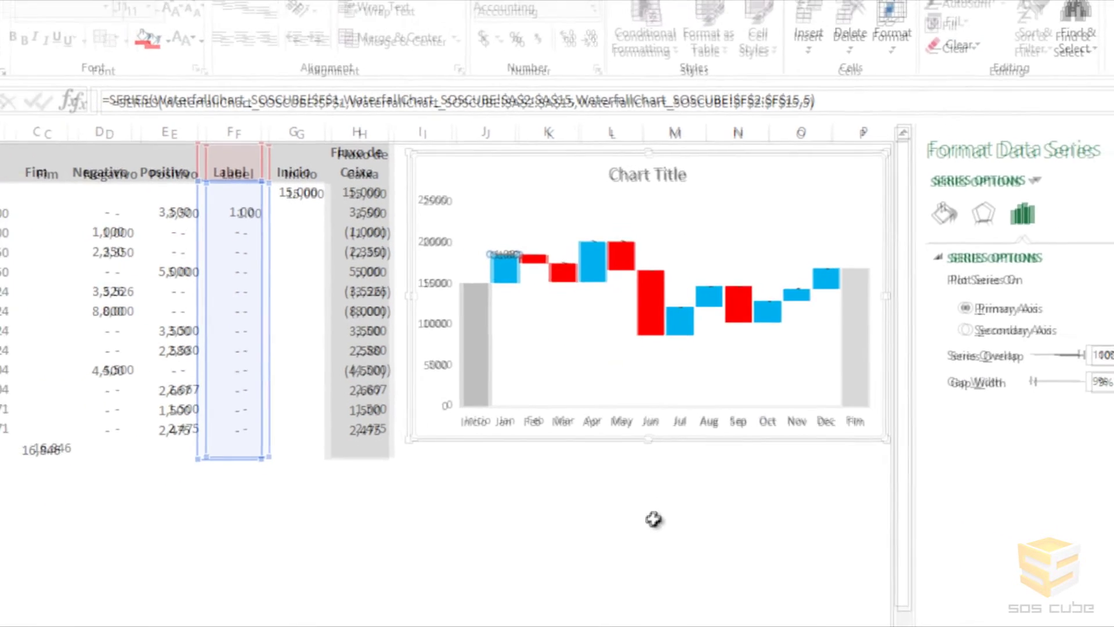
pyautogui.click(685, 489)
pyautogui.click(317, 226)
pyautogui.press('BackSpace')
pyautogui.press('Return')
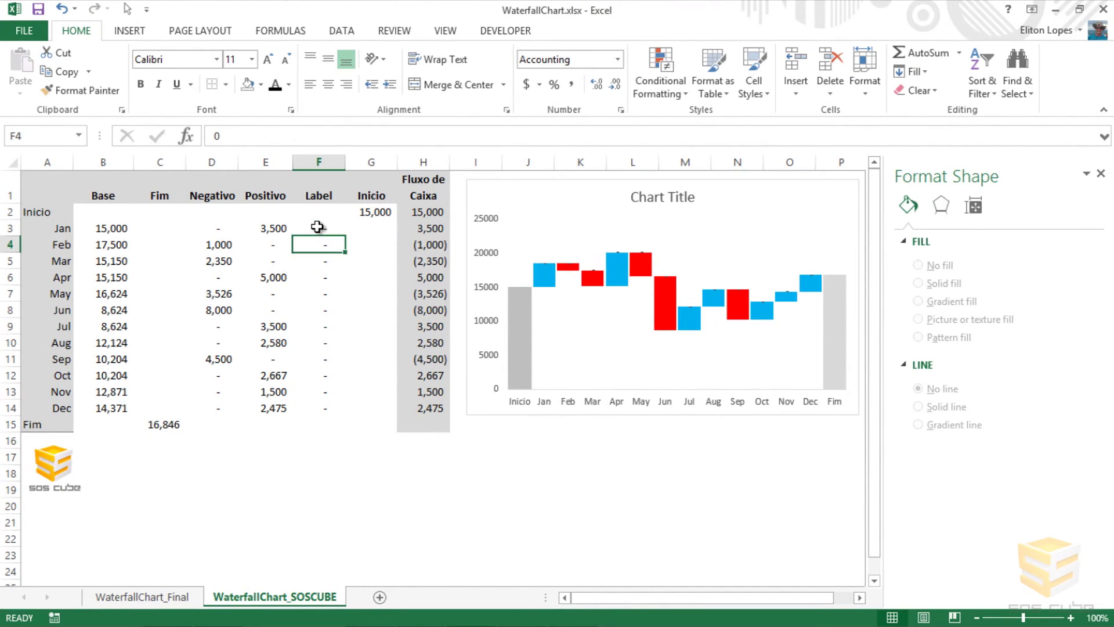
# Select the Jan data label on its own for editing
pyautogui.click(578, 466)
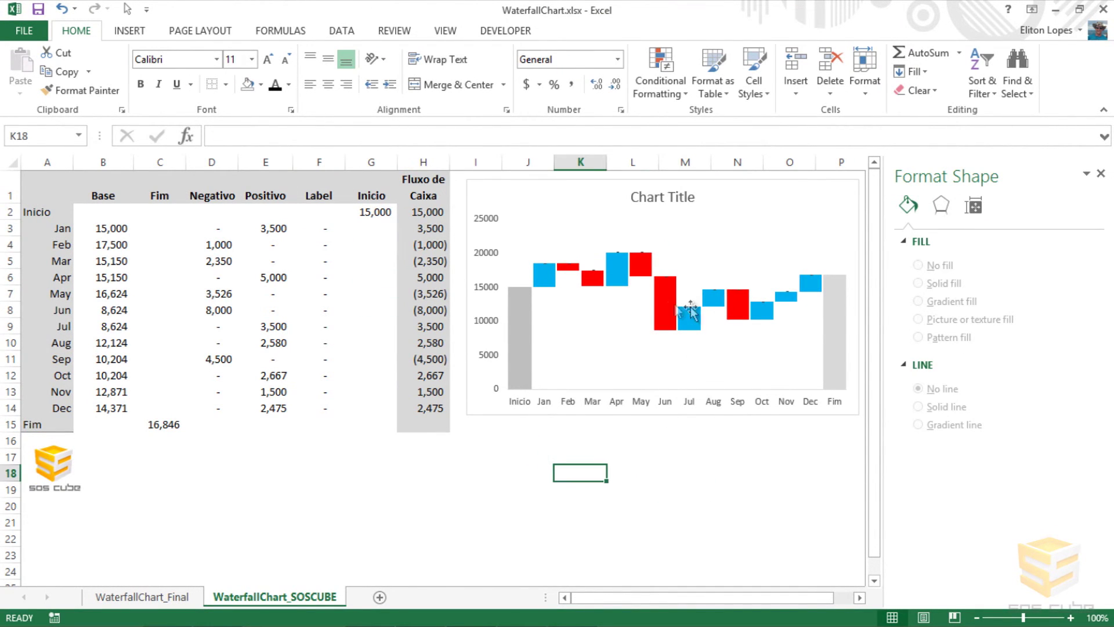
pyautogui.click(543, 267)
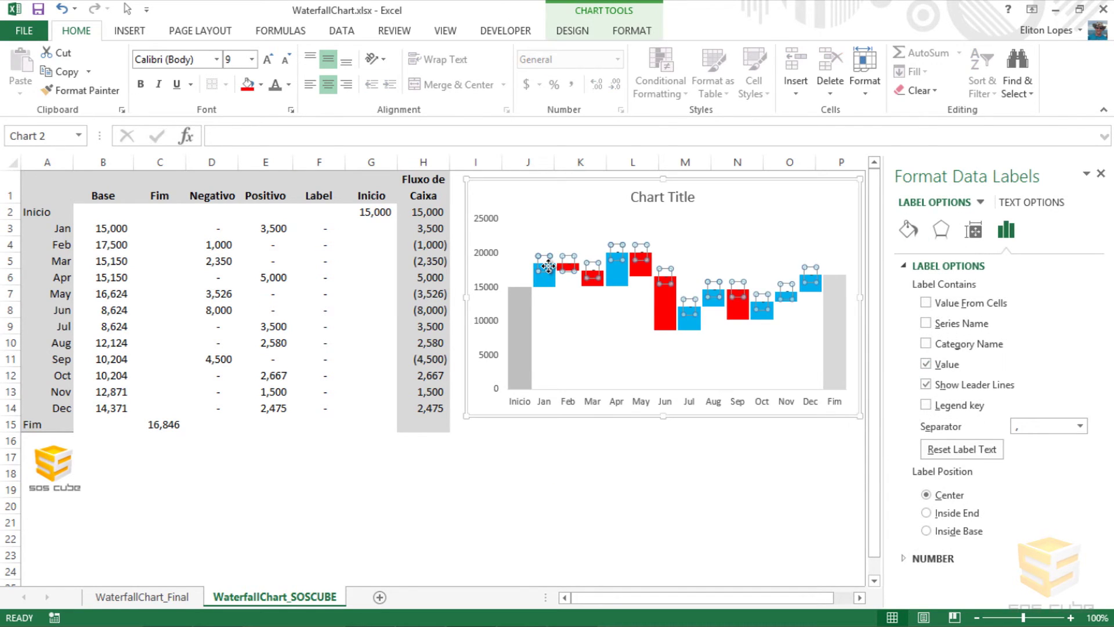
pyautogui.click(545, 267)
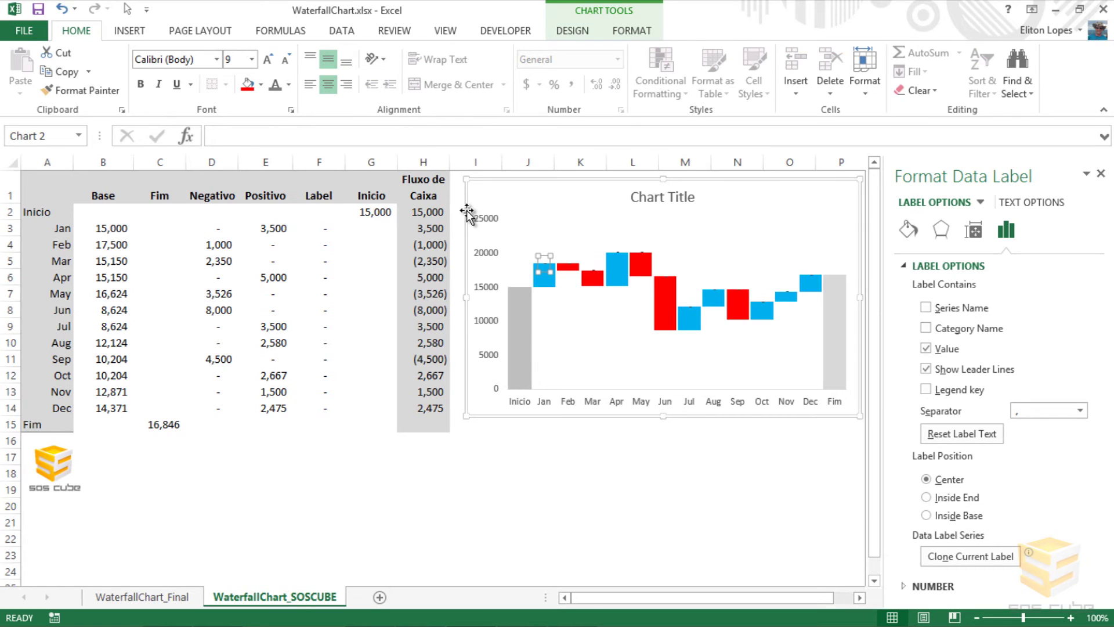
pyautogui.click(434, 138)
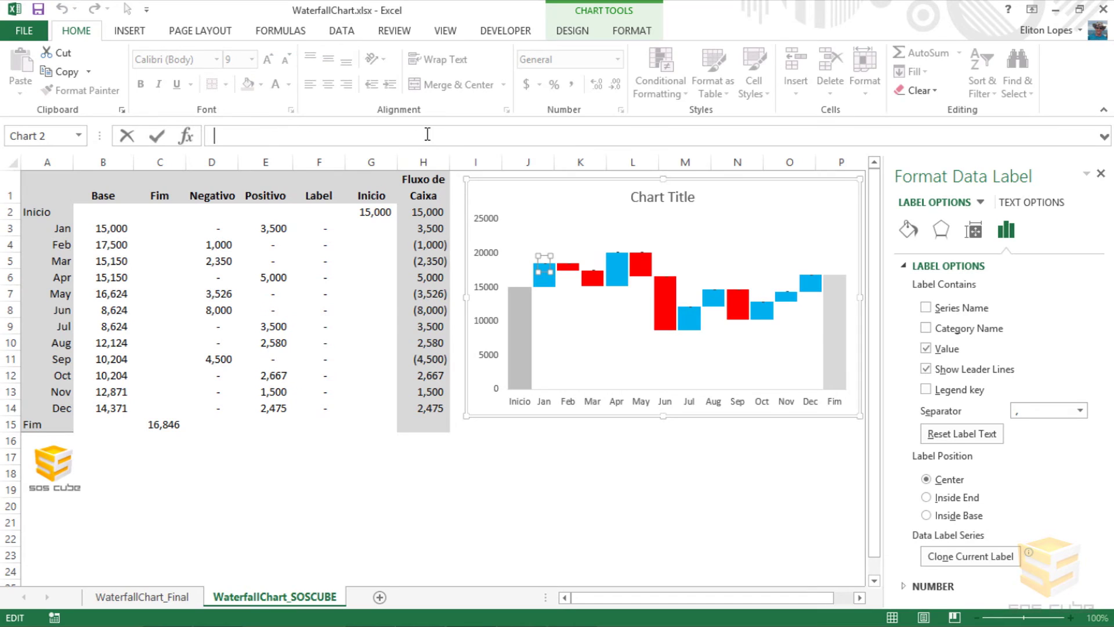
# Link the Jan and Feb data labels to cells H3 and H4
pyautogui.write('=')
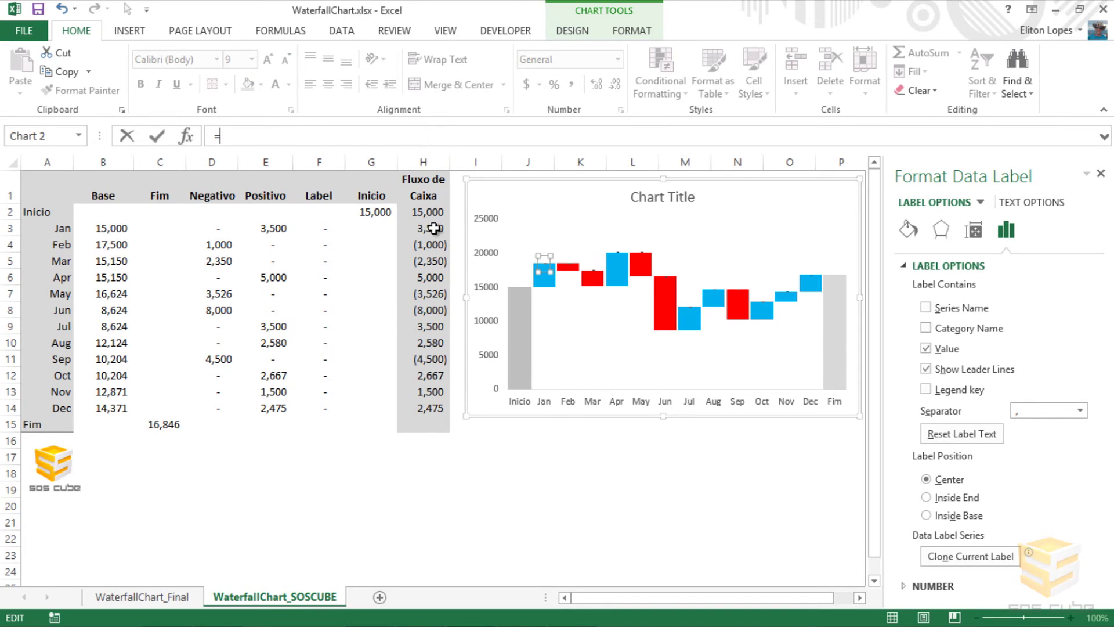
pyautogui.click(434, 228)
pyautogui.press('Return')
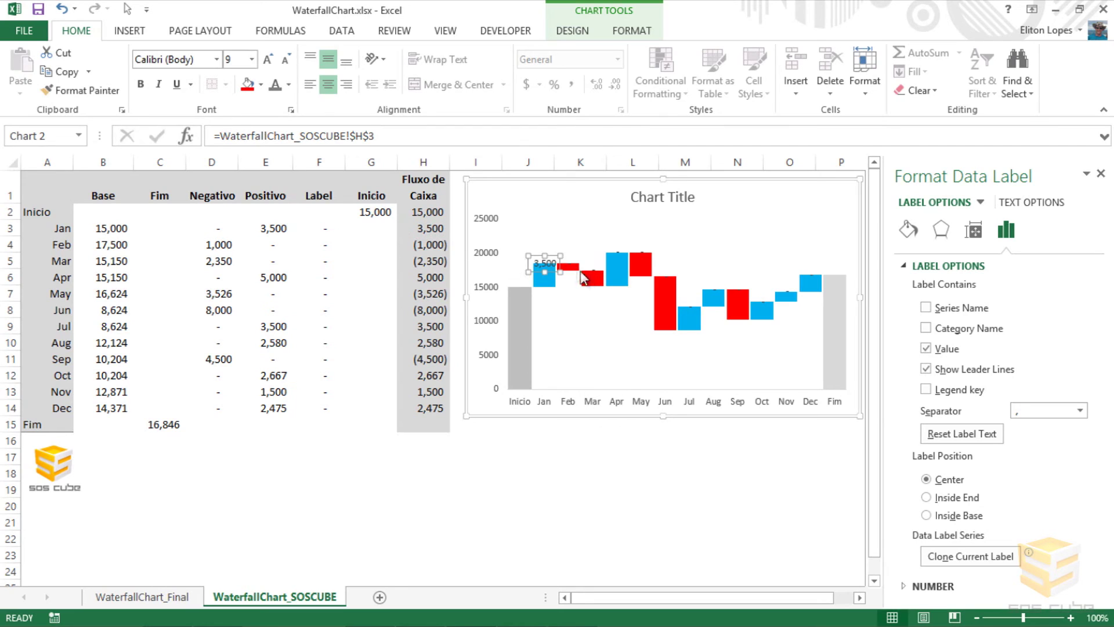
pyautogui.write('=')
pyautogui.click(430, 246)
pyautogui.press('Return')
pyautogui.press('Right')
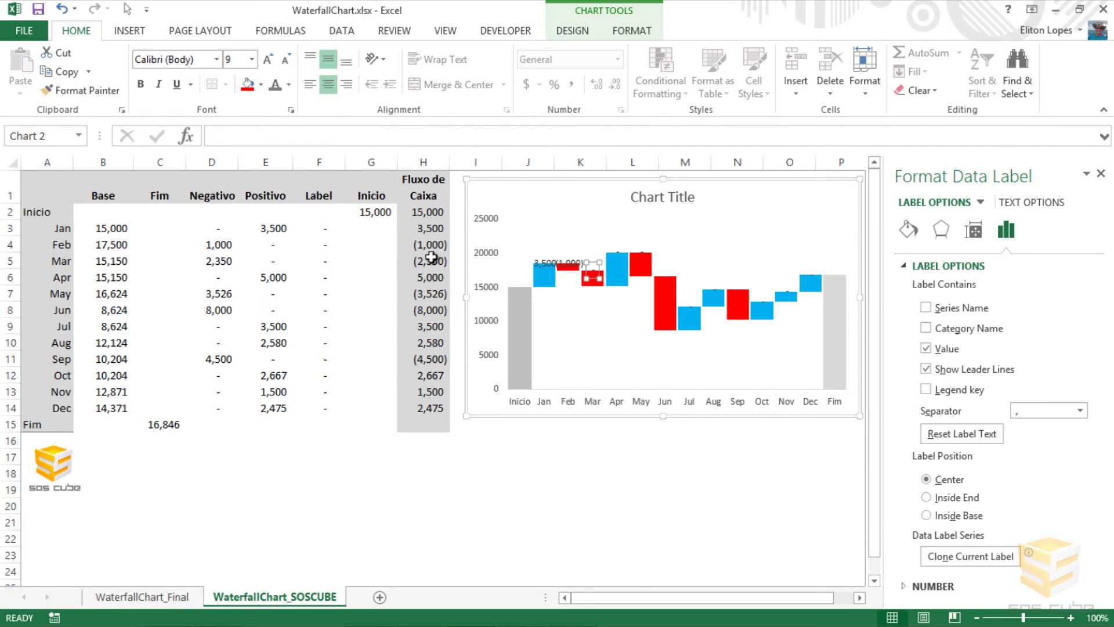
# Link the Mar and Apr data labels to cells H5 and H6
pyautogui.write('=')
pyautogui.click(432, 261)
pyautogui.press('Return')
pyautogui.press('Right')
pyautogui.click(617, 248)
pyautogui.click(496, 139)
pyautogui.write('=')
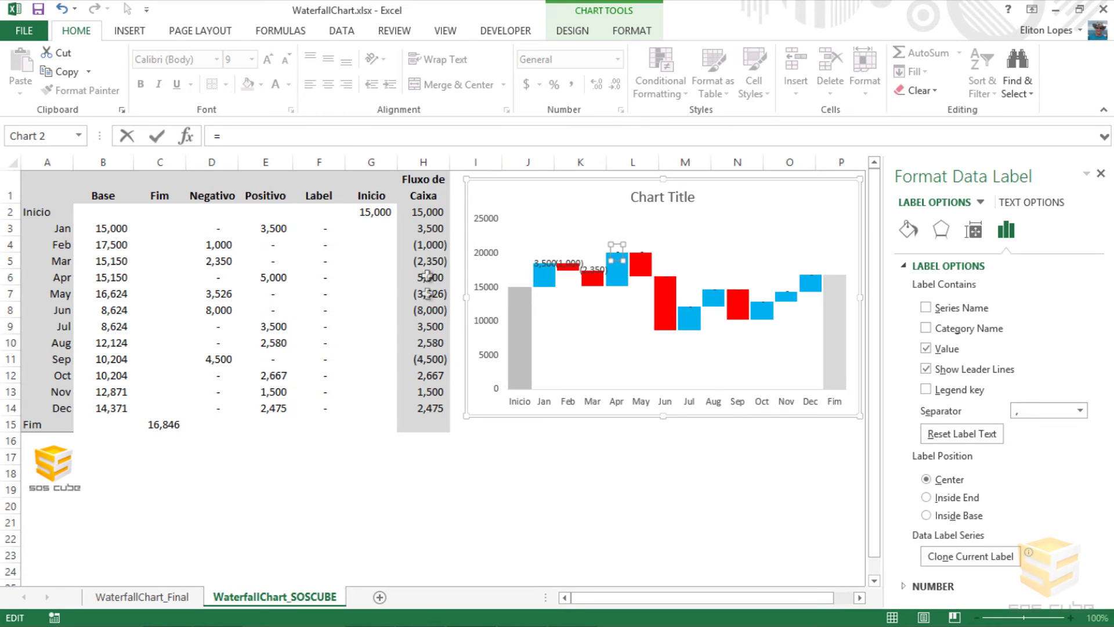
pyautogui.click(439, 281)
pyautogui.press('Return')
# Add data labels to the red Negativo series
pyautogui.click(517, 465)
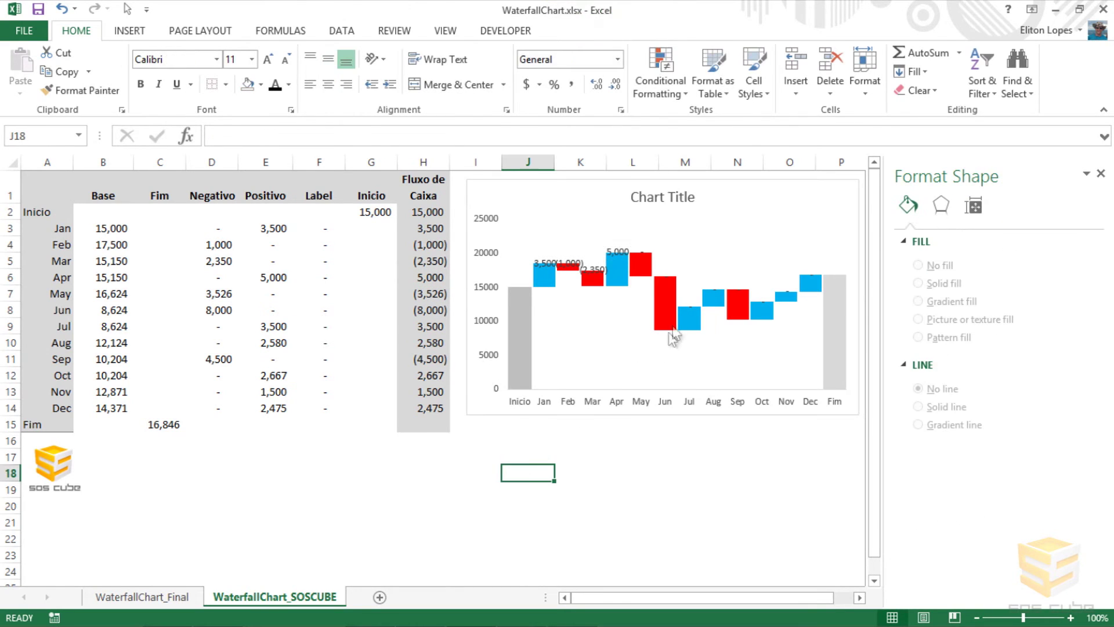
pyautogui.rightClick(673, 305)
pyautogui.click(730, 415)
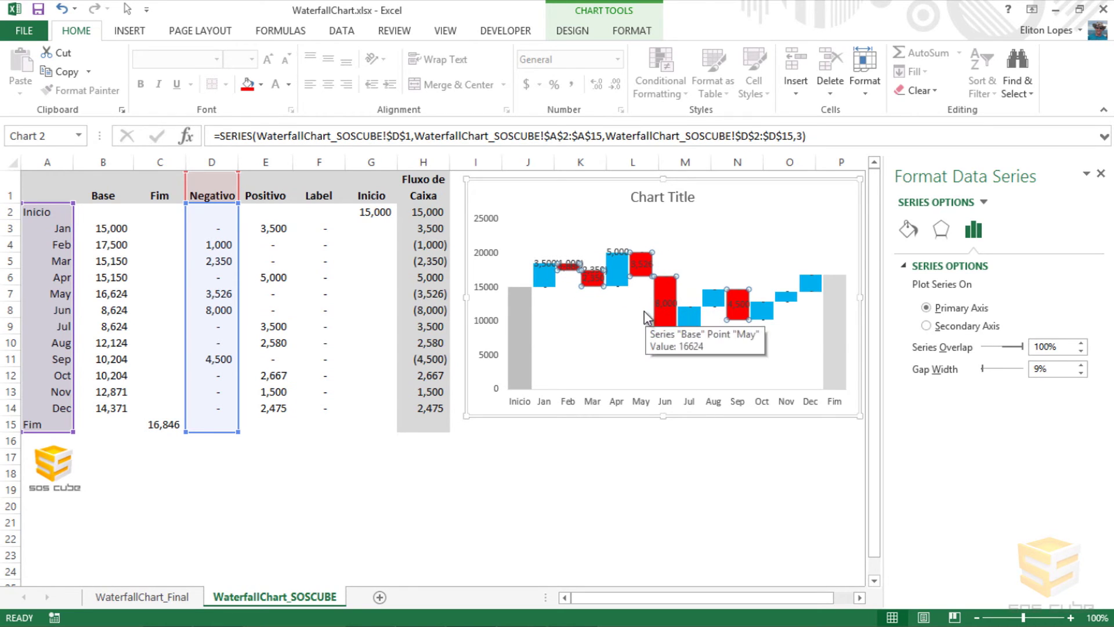
pyautogui.moveTo(689, 320)
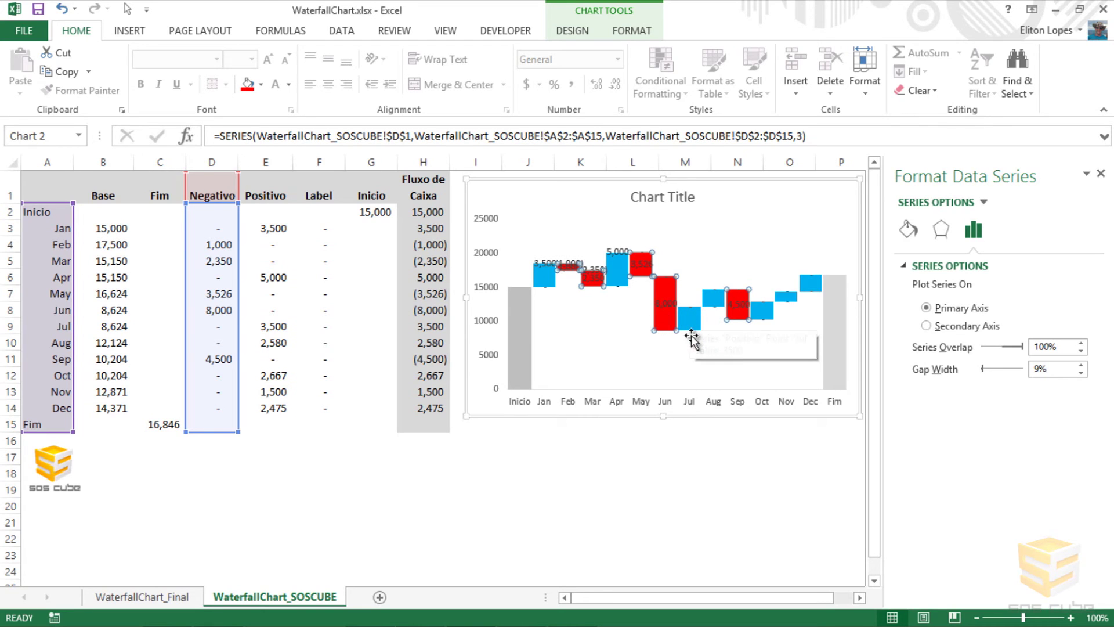
pyautogui.click(689, 333)
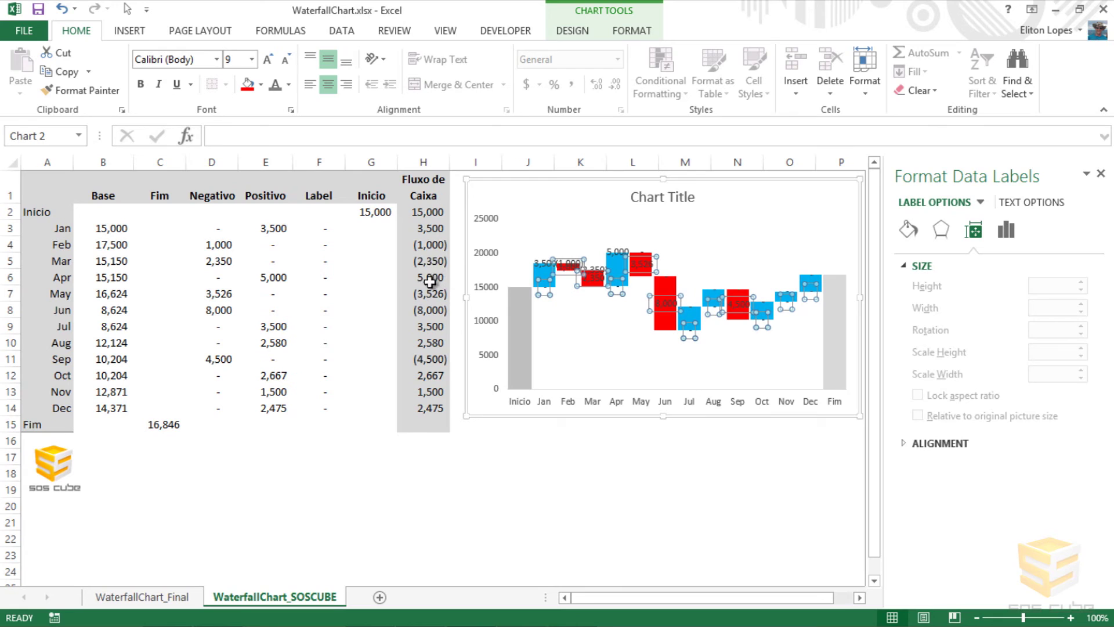
# Temporarily change the Mar cash flow in H5, then undo it back to (2,350)
pyautogui.click(426, 263)
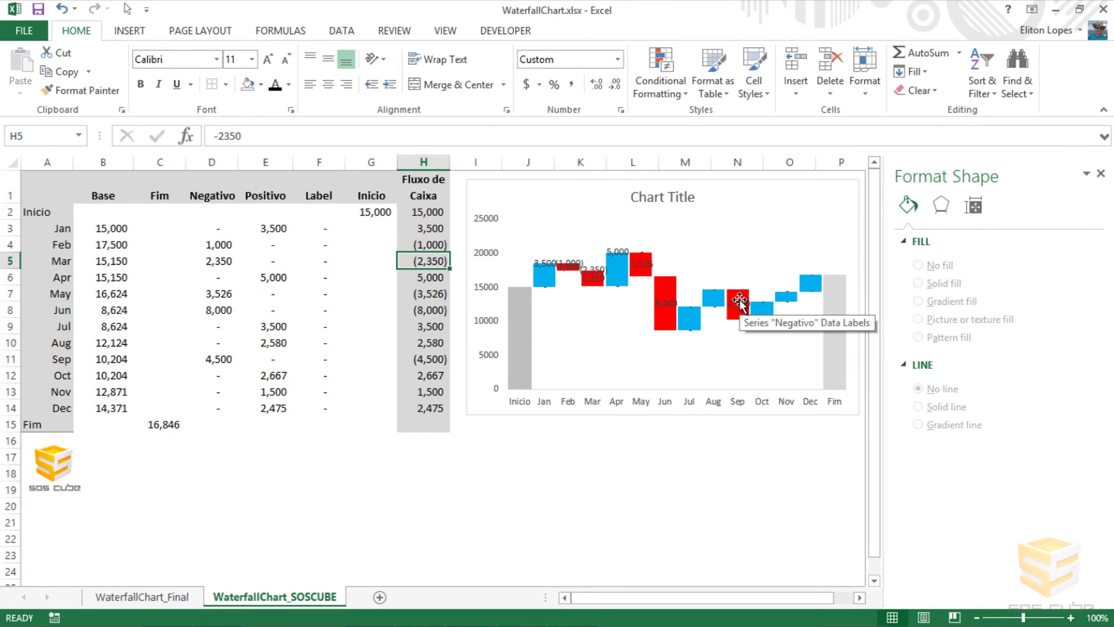
pyautogui.write('2500')
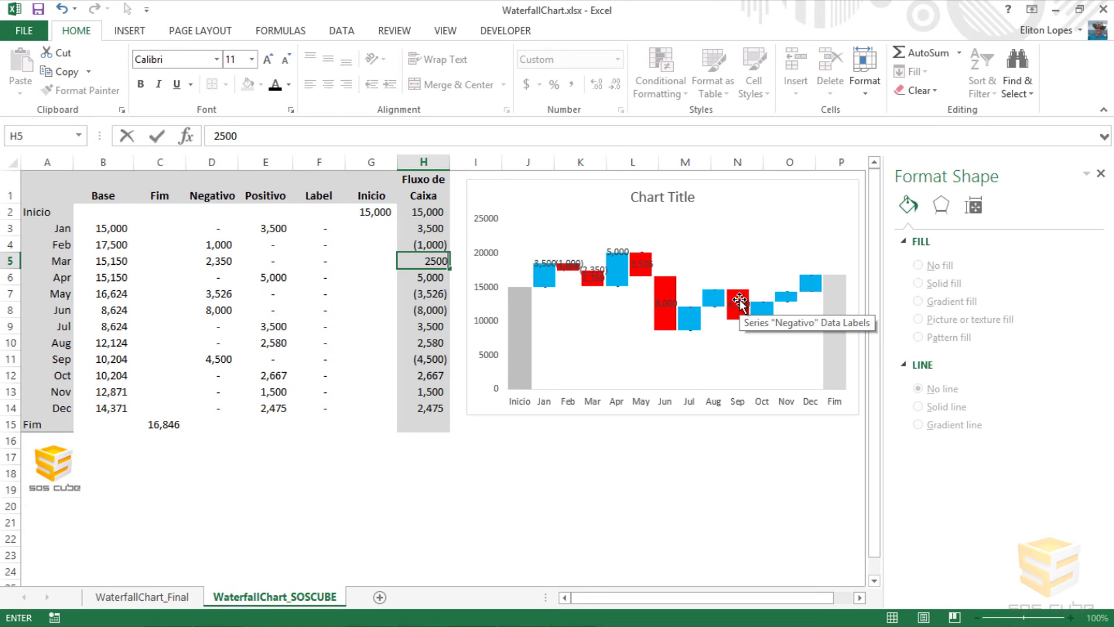
pyautogui.press('Return')
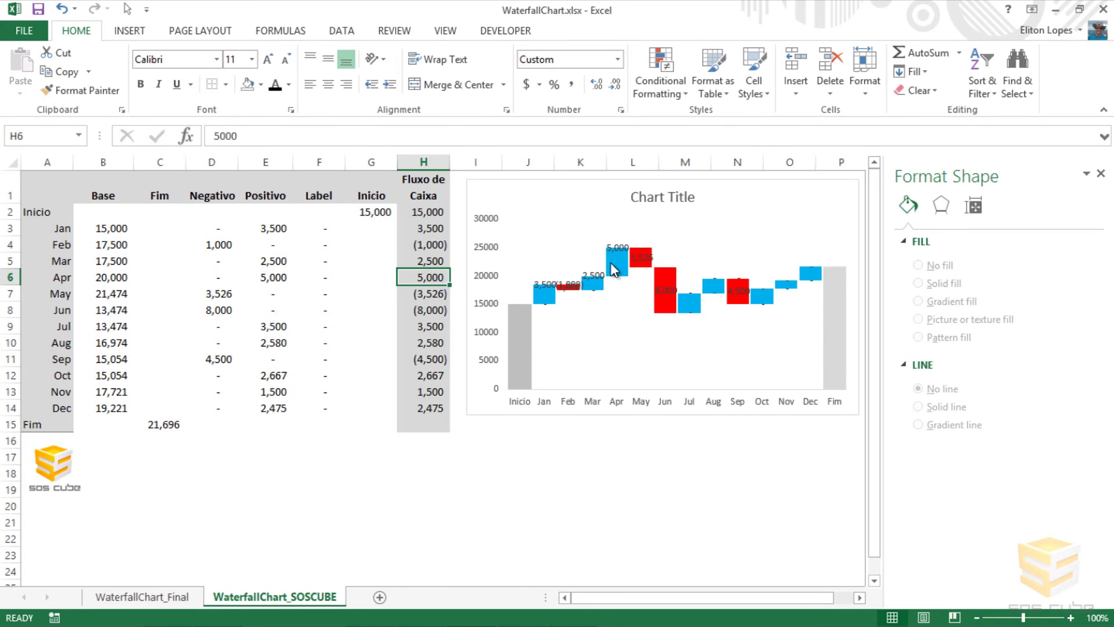
pyautogui.hotkey('ctrl', 'z')
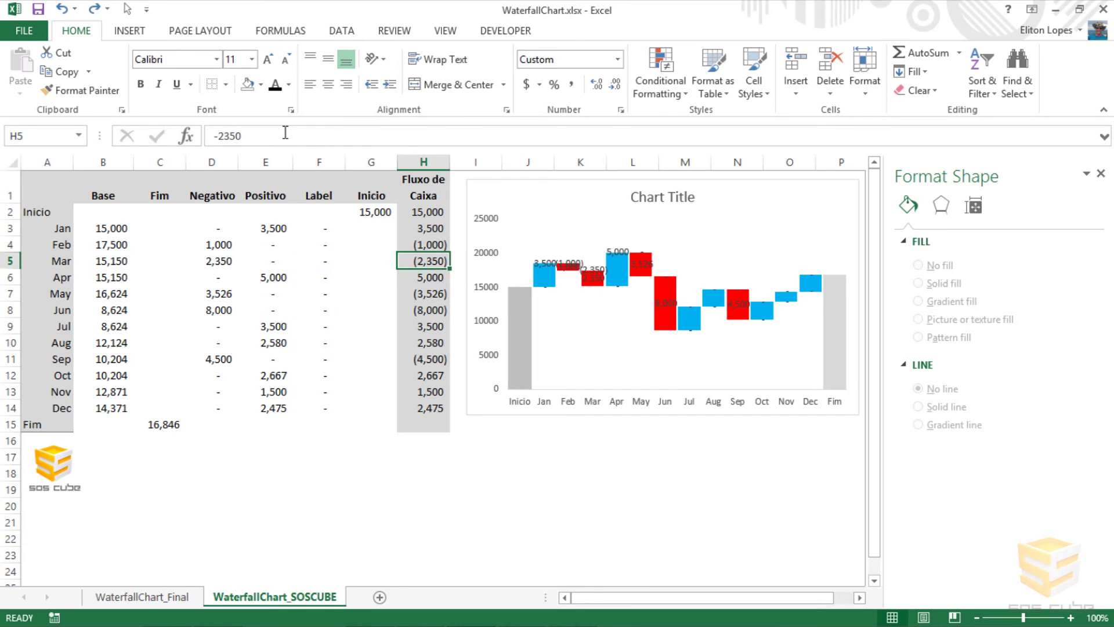
pyautogui.click(641, 264)
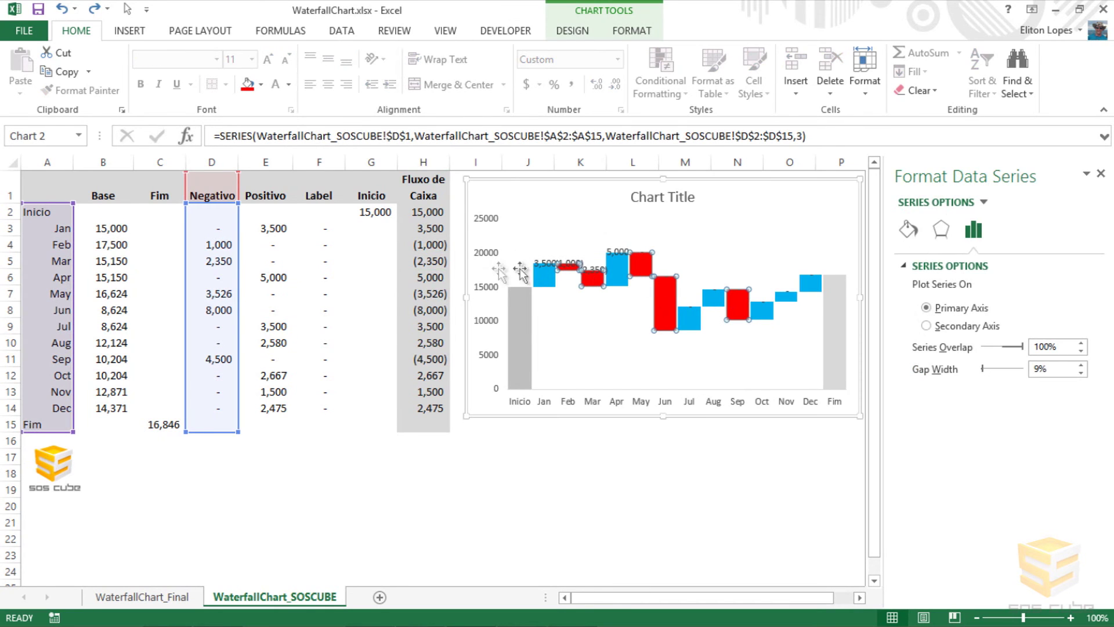
# Link the May data label to cell H7
pyautogui.click(638, 260)
pyautogui.click(643, 254)
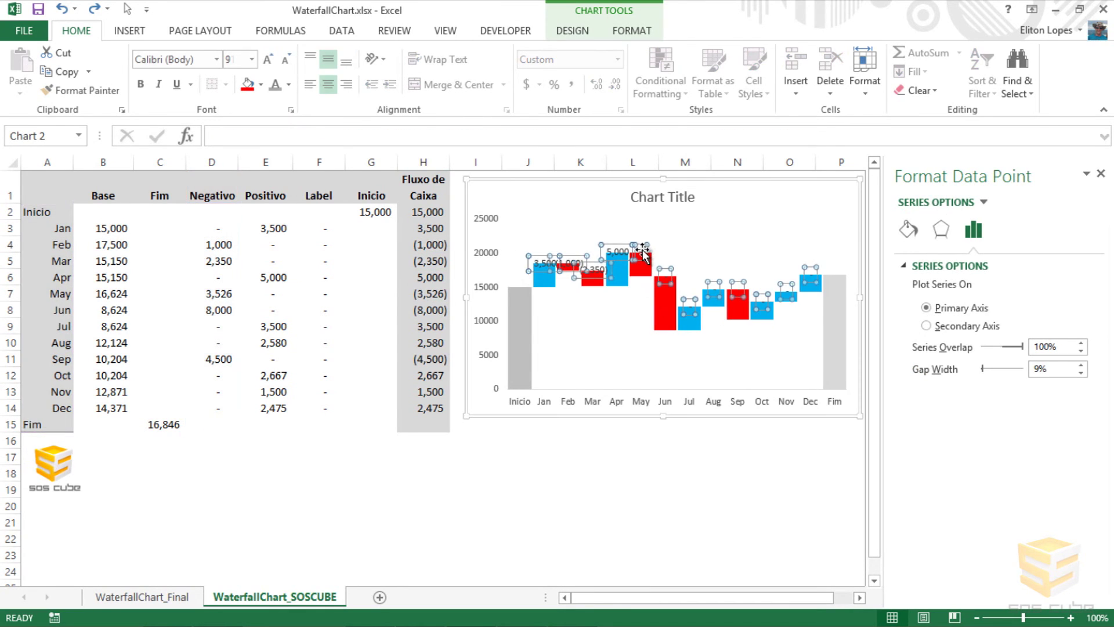
pyautogui.click(641, 253)
pyautogui.click(458, 136)
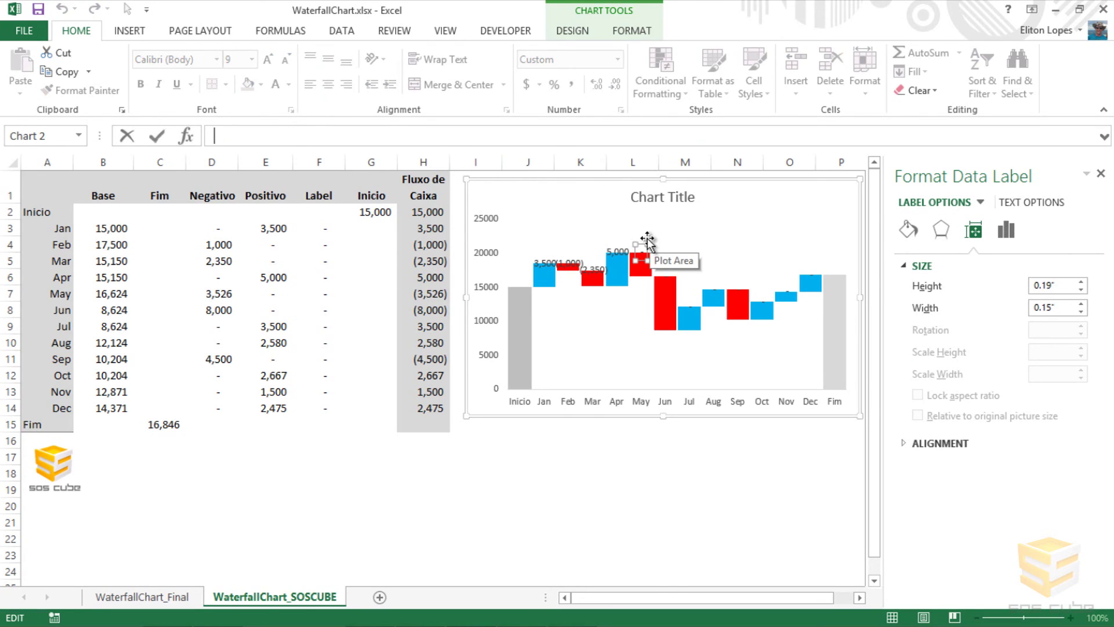
pyautogui.write('=')
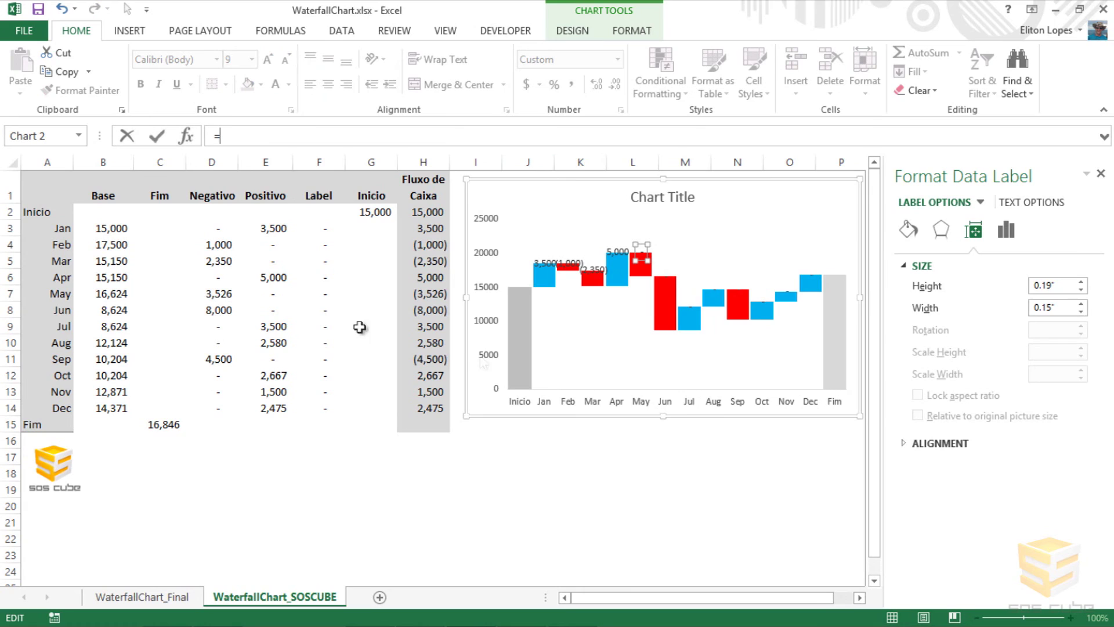
pyautogui.click(438, 290)
pyautogui.press('Return')
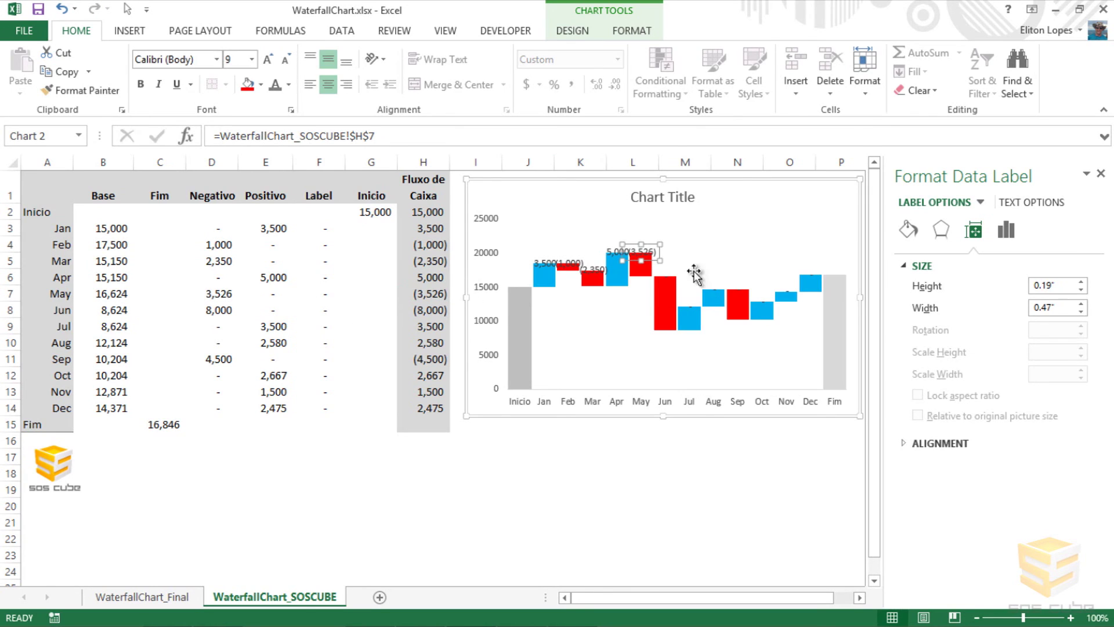
# Link the Jun through Sep data labels to cells H8–H11
pyautogui.click(666, 277)
pyautogui.write('=')
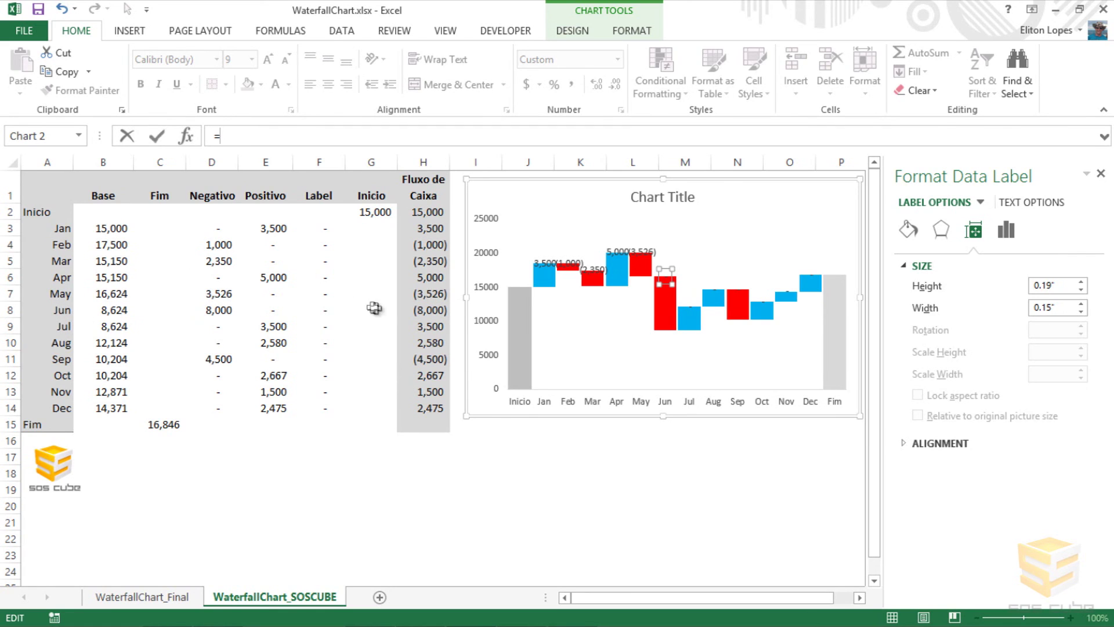
pyautogui.click(419, 311)
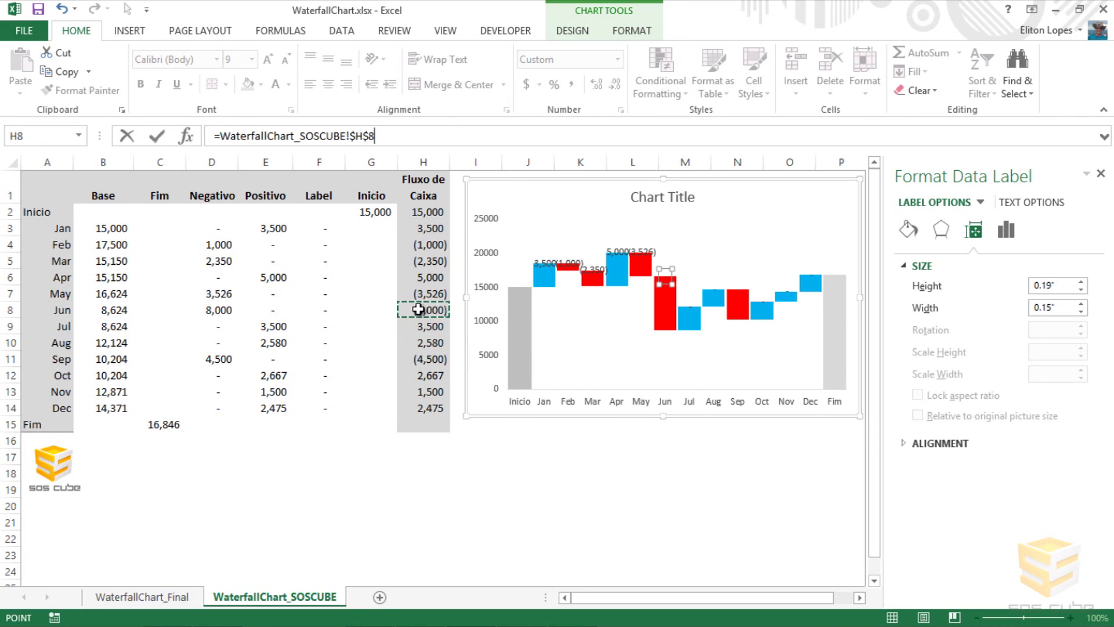
pyautogui.press('Return')
pyautogui.click(689, 305)
pyautogui.click(413, 143)
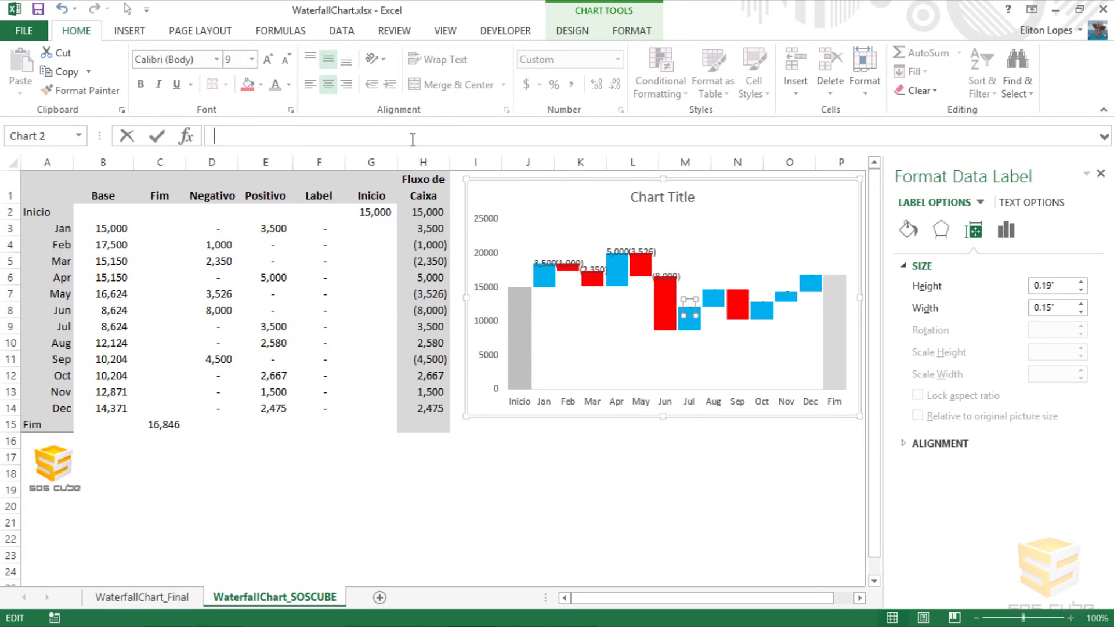
pyautogui.click(428, 326)
pyautogui.press('Return')
pyautogui.click(761, 310)
# Link the Oct and Nov data labels to cells H12 and H13
pyautogui.click(413, 137)
pyautogui.write('=')
pyautogui.click(430, 375)
pyautogui.press('Return')
pyautogui.click(787, 293)
pyautogui.write('=')
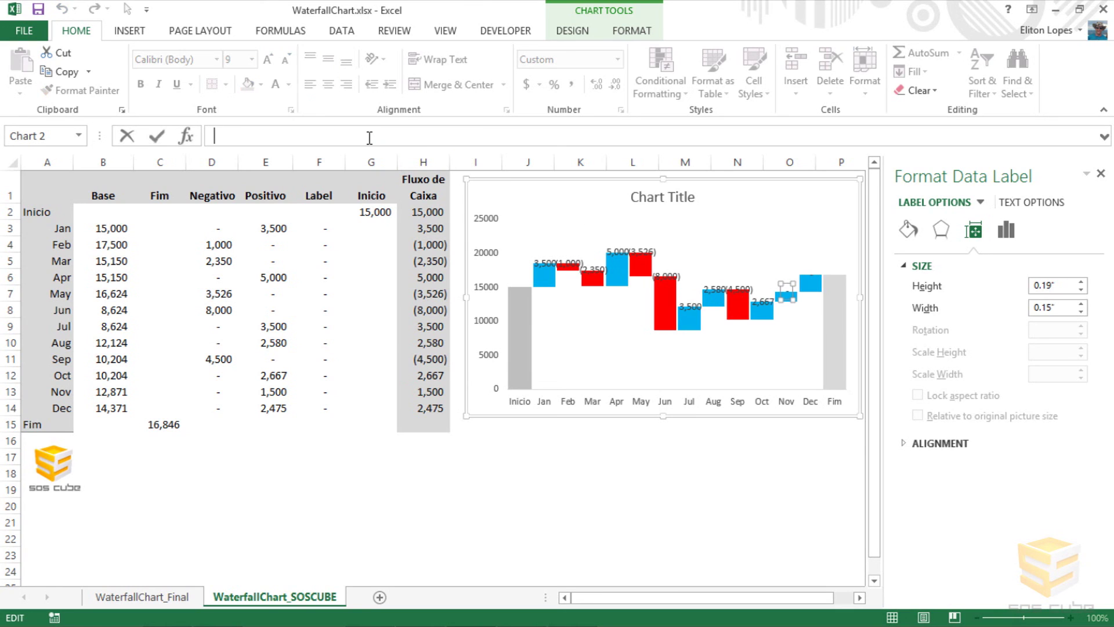
pyautogui.click(430, 392)
pyautogui.press('Return')
# Link the Dec data label to cell H14
pyautogui.click(811, 283)
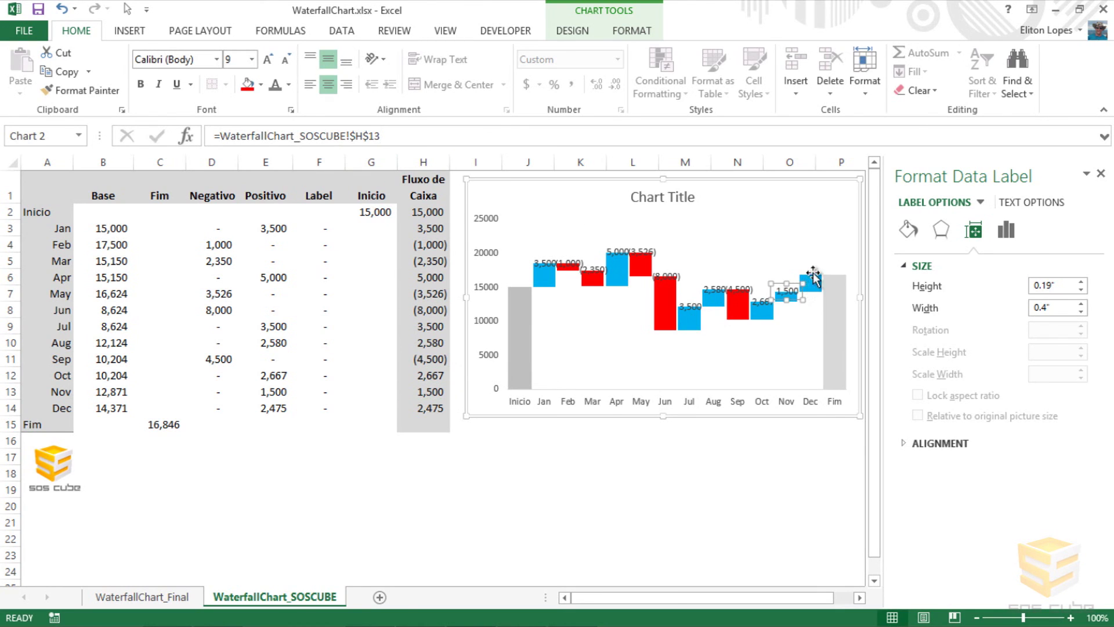
pyautogui.click(243, 138)
pyautogui.write('=')
pyautogui.click(438, 407)
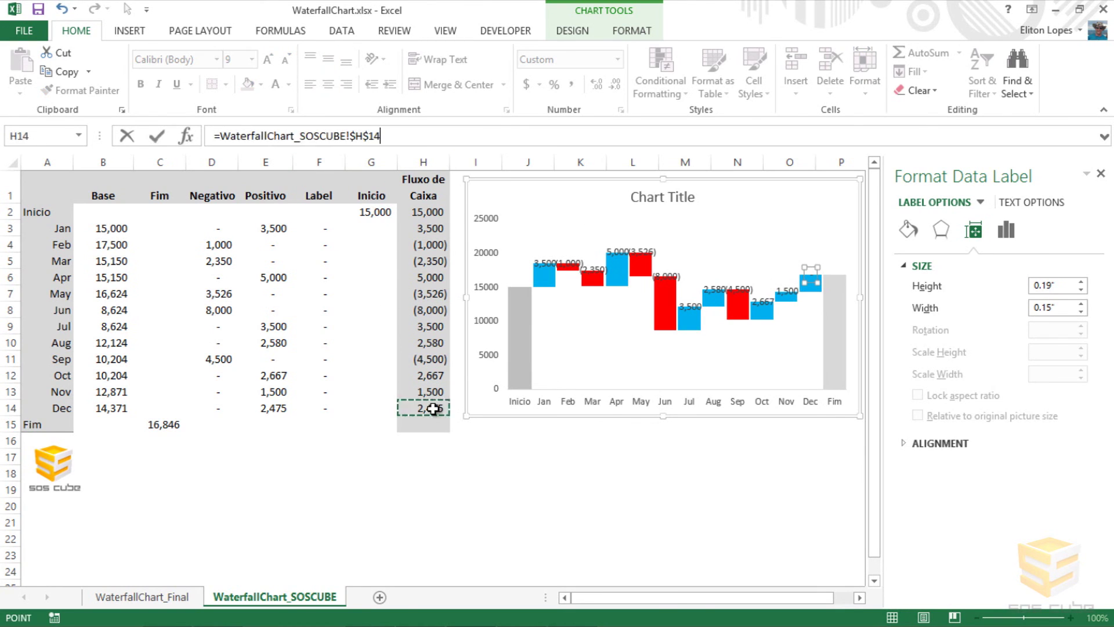
pyautogui.press('Return')
pyautogui.click(830, 300)
pyautogui.rightClick(830, 300)
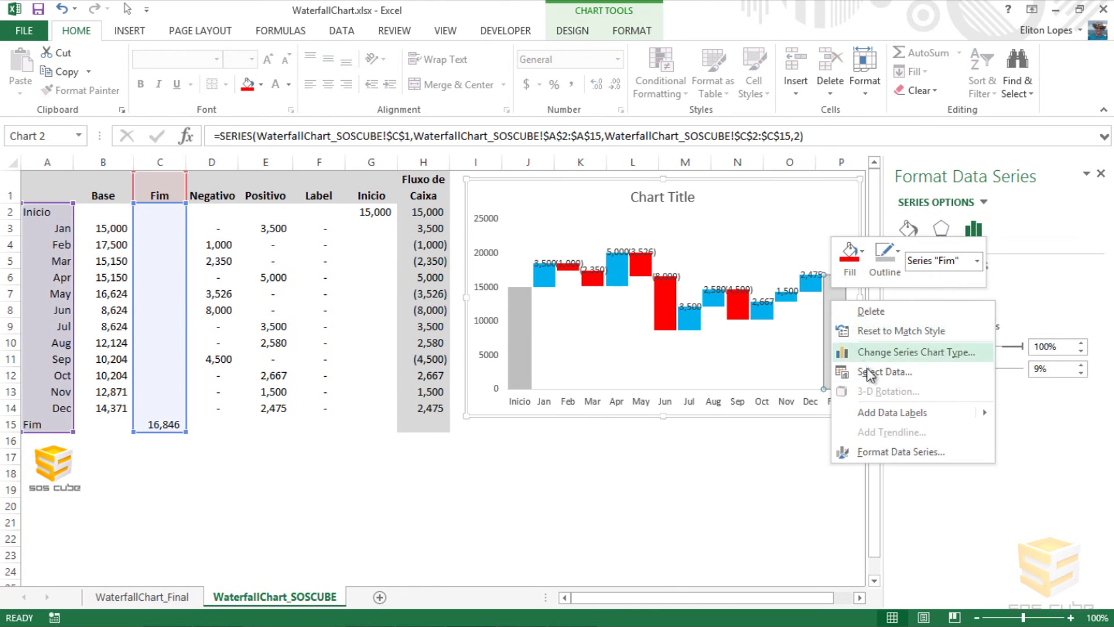
# Add value labels to the Fim and Inicio bars, showing 16,846 and 15,000
pyautogui.moveTo(892, 412)
pyautogui.click(807, 412)
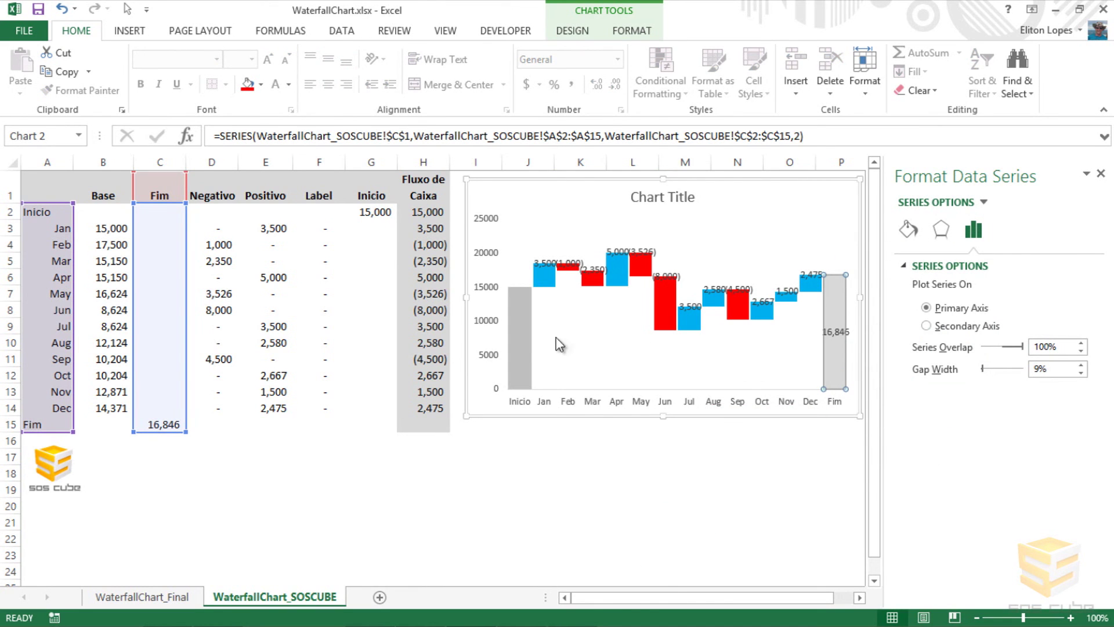
pyautogui.click(522, 337)
pyautogui.rightClick(522, 336)
pyautogui.click(638, 449)
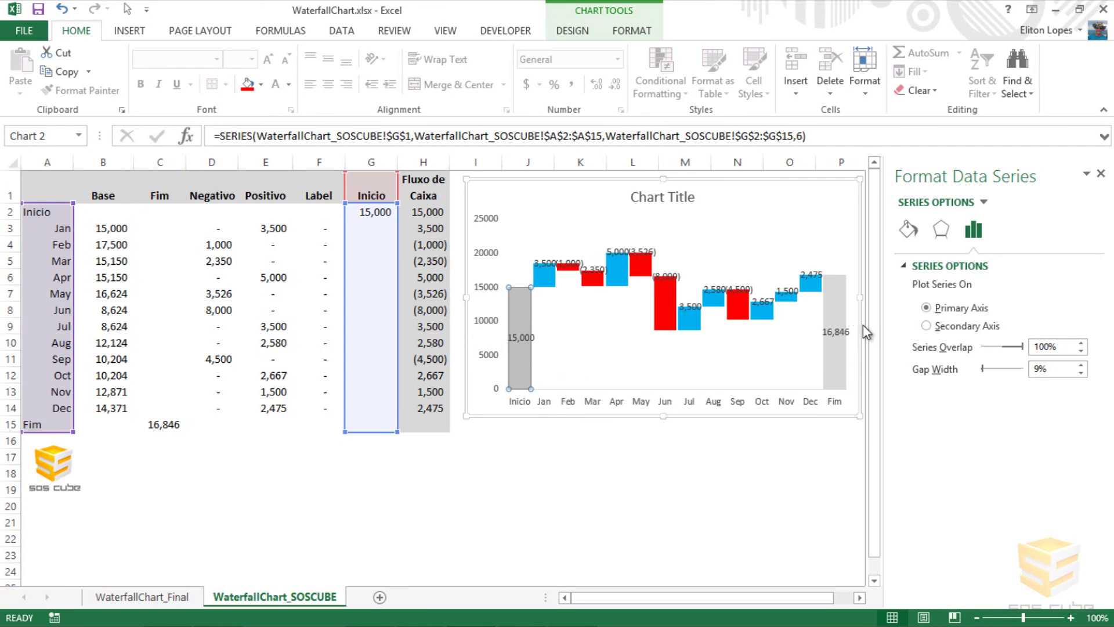
# Fill the Fim bar grey through Format Data Series
pyautogui.click(834, 333)
pyautogui.click(908, 230)
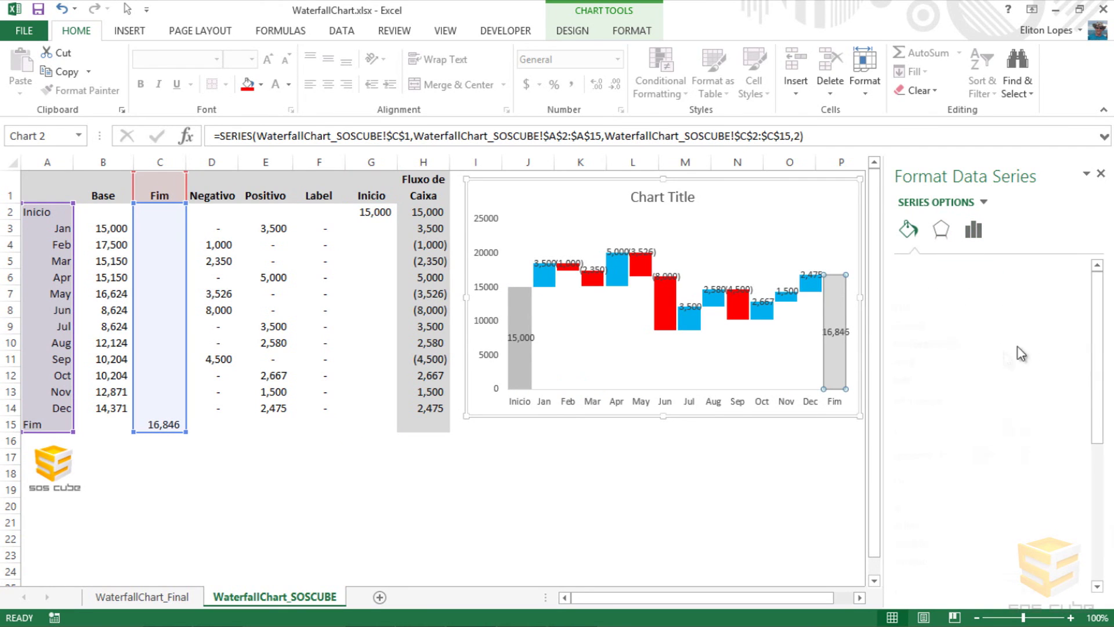
pyautogui.click(1067, 430)
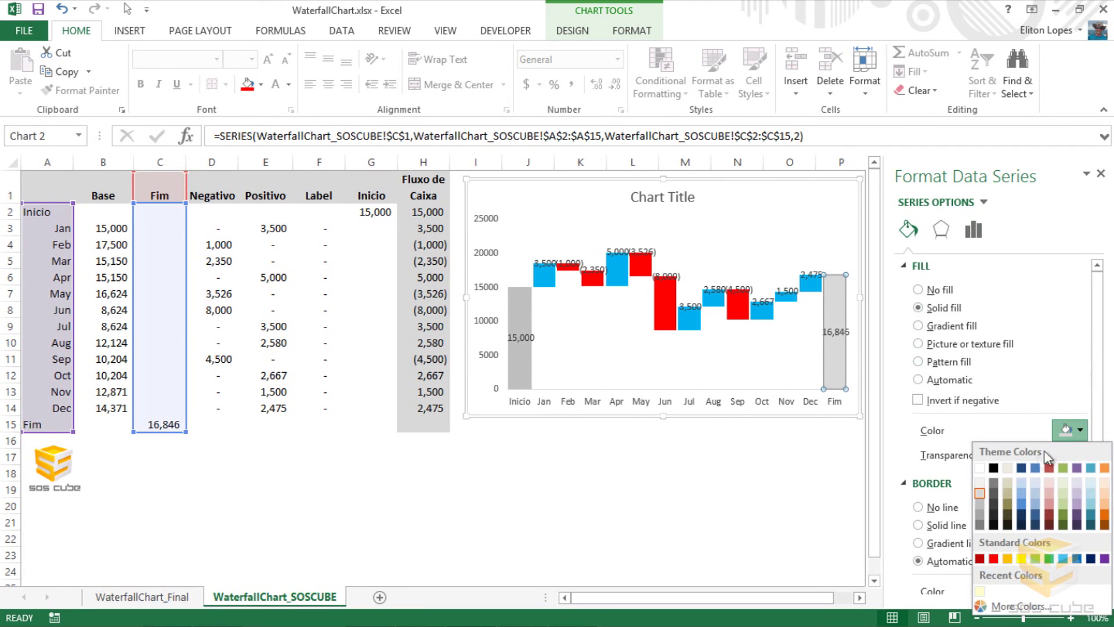
pyautogui.click(980, 503)
pyautogui.click(684, 505)
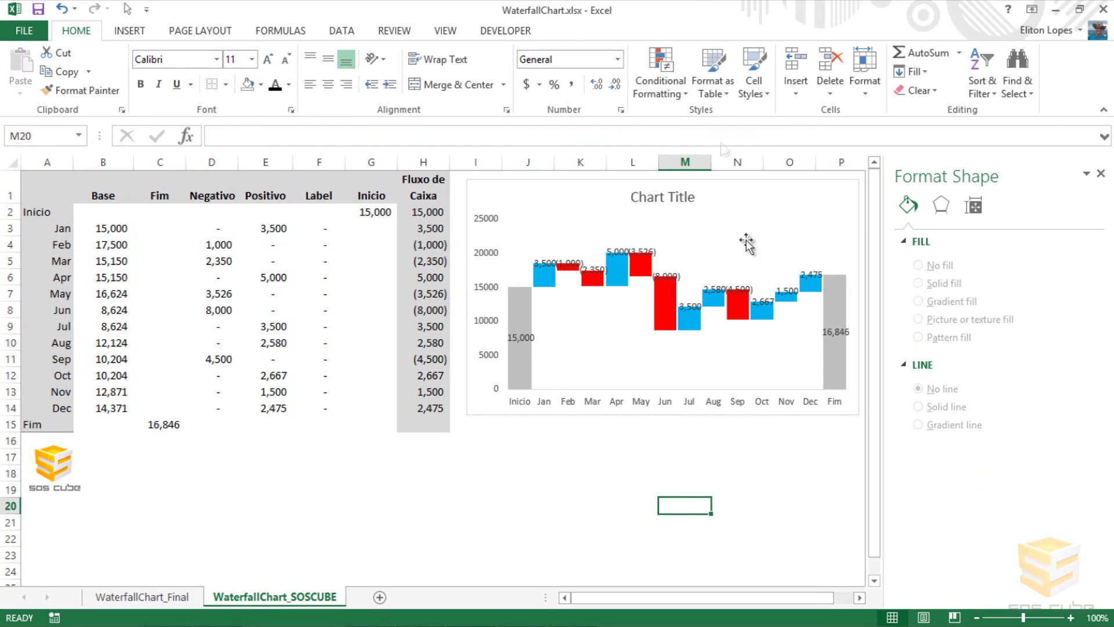
pyautogui.click(492, 262)
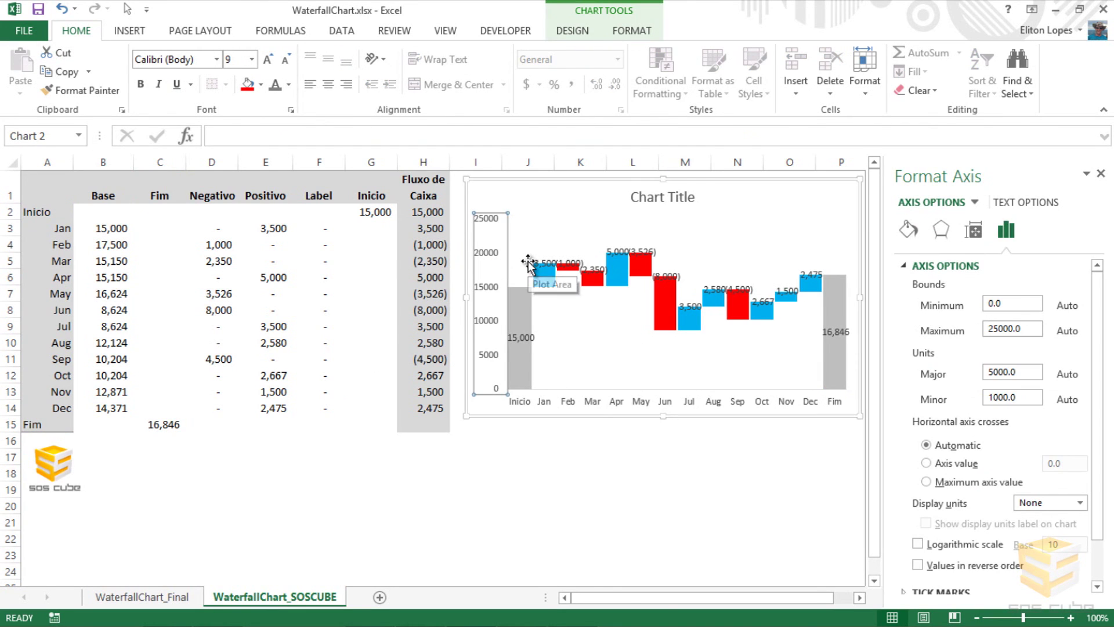
# Delete the vertical axis and make the value labels 7 pt, positioned Inside End
pyautogui.press('Delete')
pyautogui.click(528, 264)
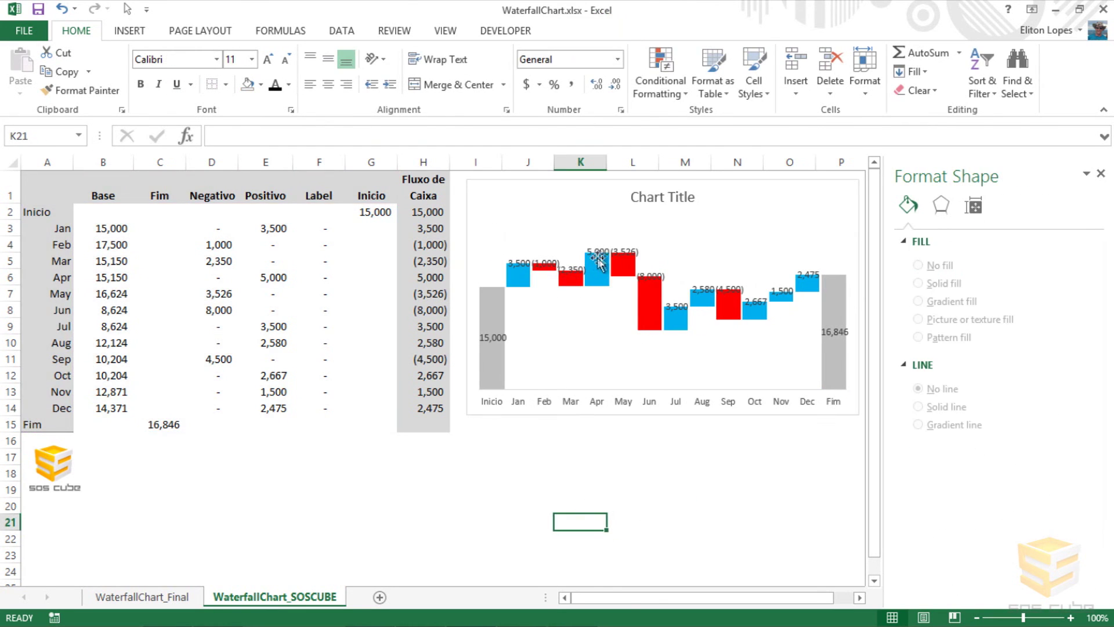
pyautogui.click(285, 58)
pyautogui.click(286, 58)
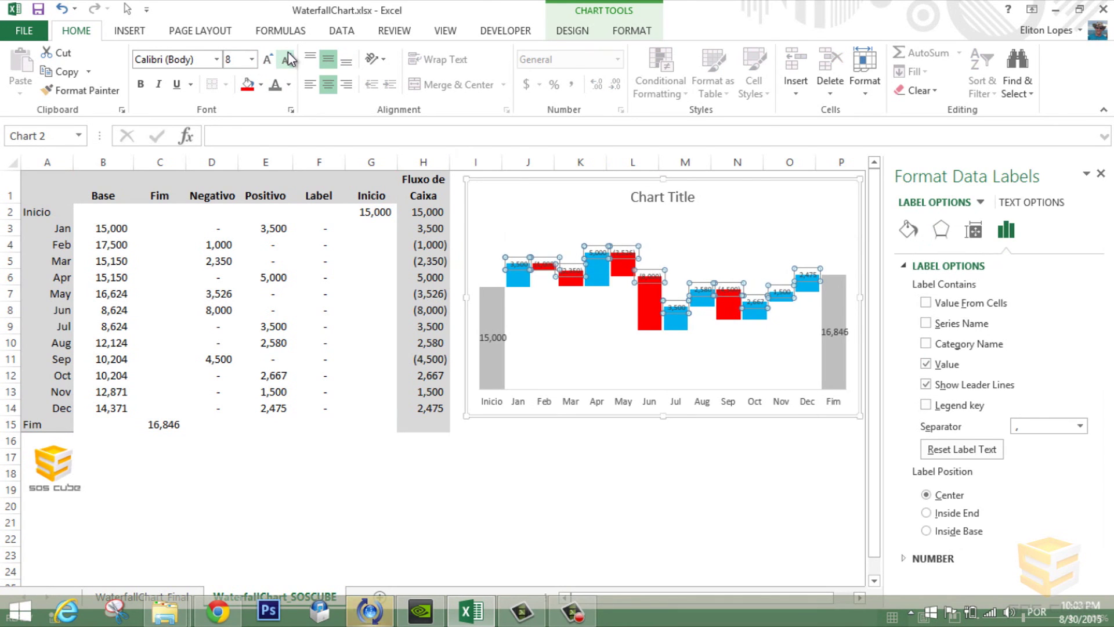
pyautogui.click(952, 513)
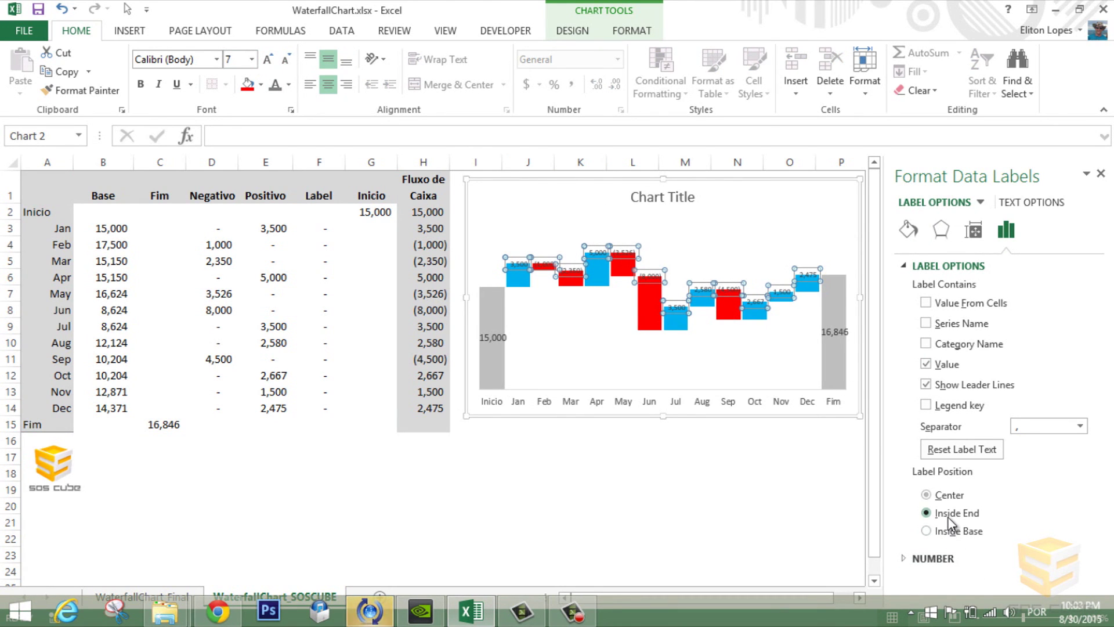
pyautogui.click(956, 531)
pyautogui.click(585, 554)
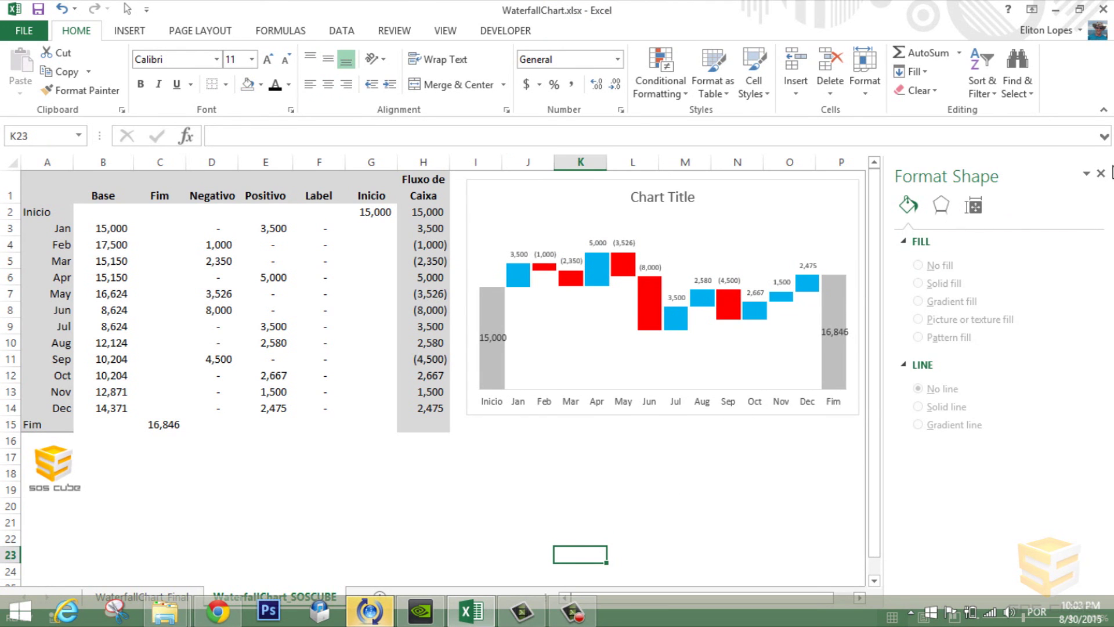
pyautogui.click(1101, 173)
pyautogui.click(744, 441)
pyautogui.keyDown('ctrl'); pyautogui.scroll(1, 746, 440); pyautogui.keyUp('ctrl')
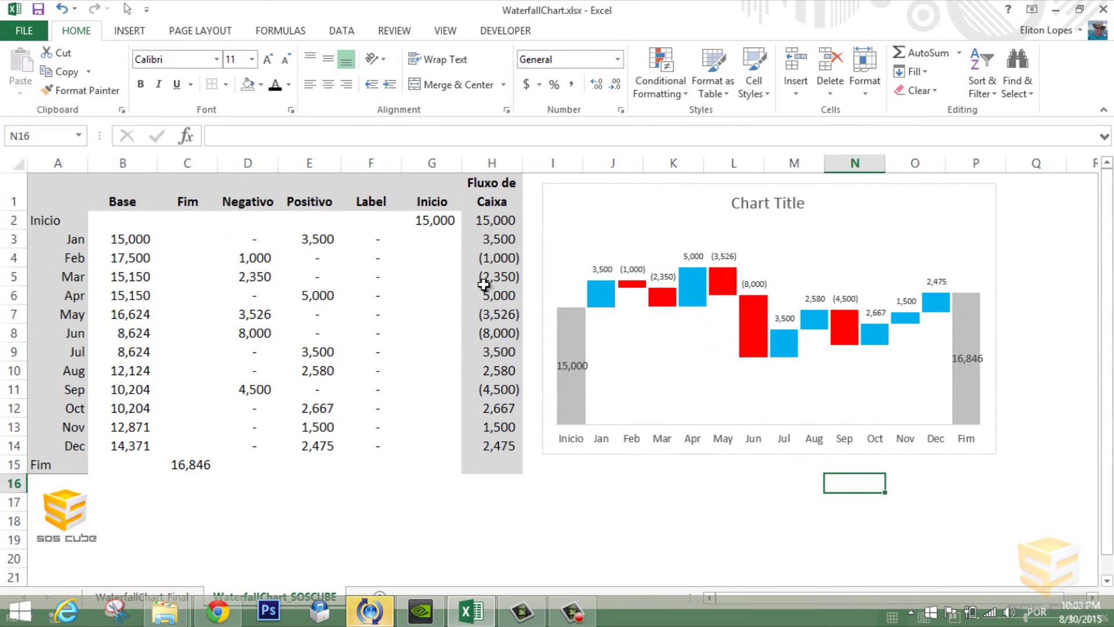
pyautogui.click(506, 297)
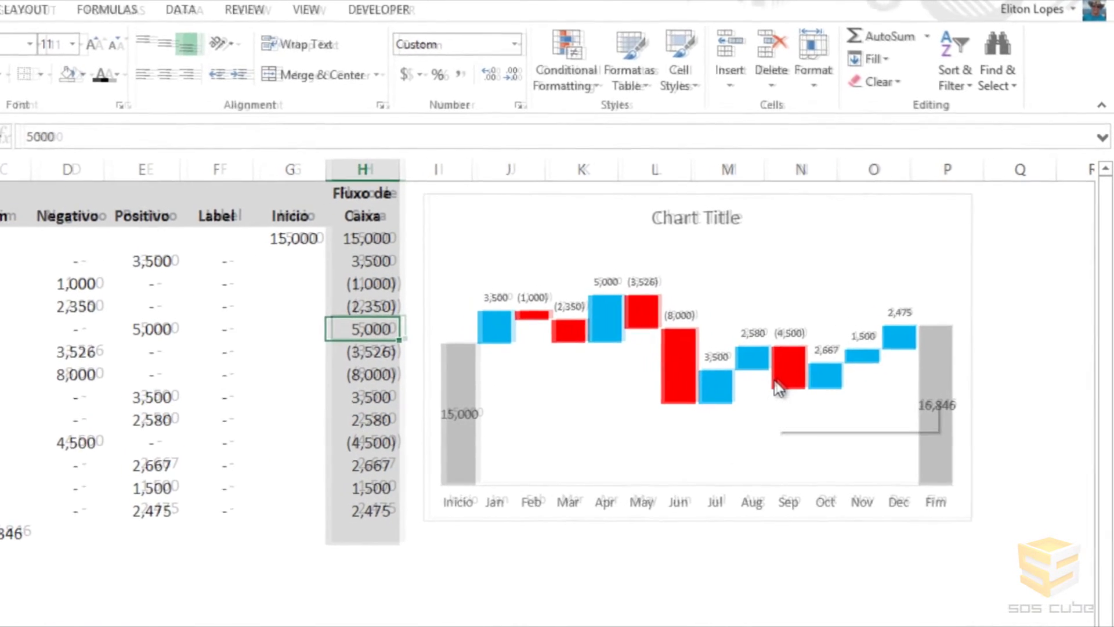
pyautogui.write('-2')
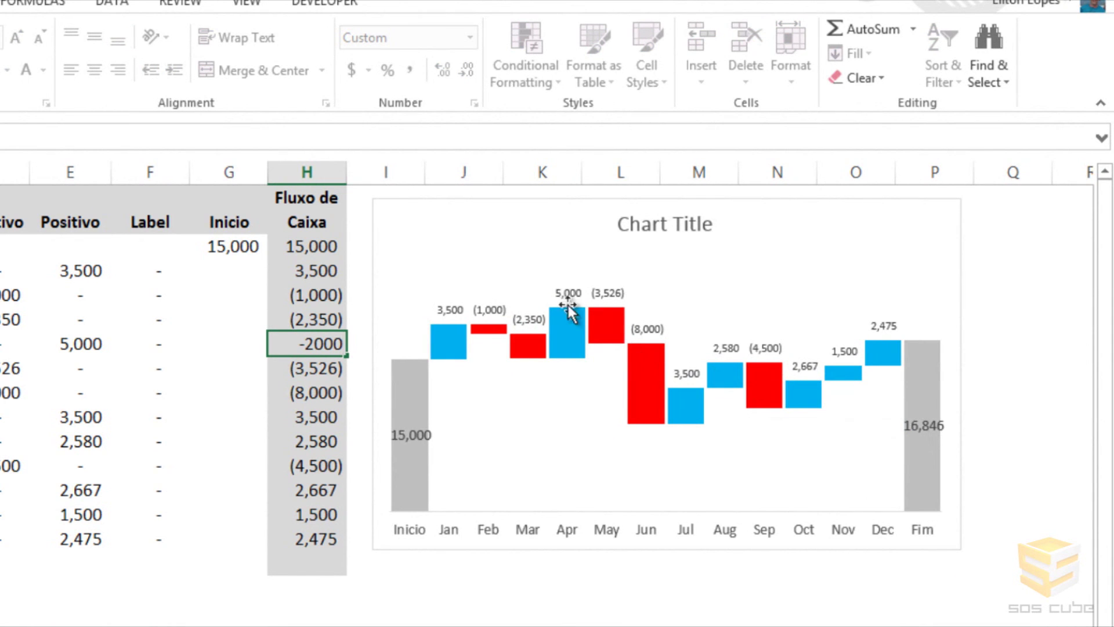
pyautogui.press('Return')
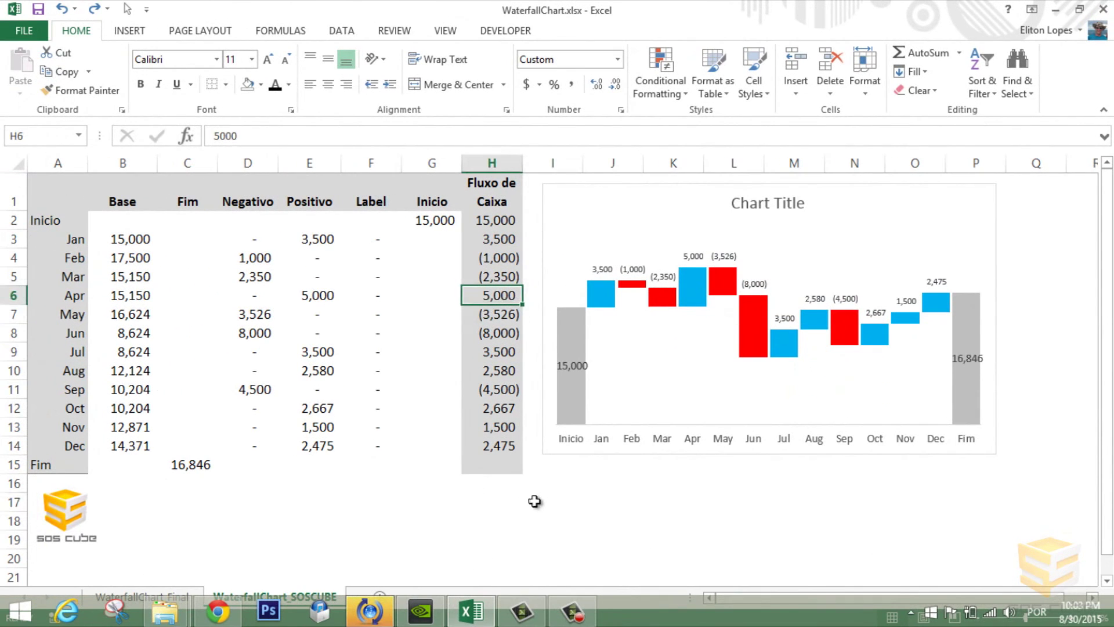
pyautogui.click(531, 499)
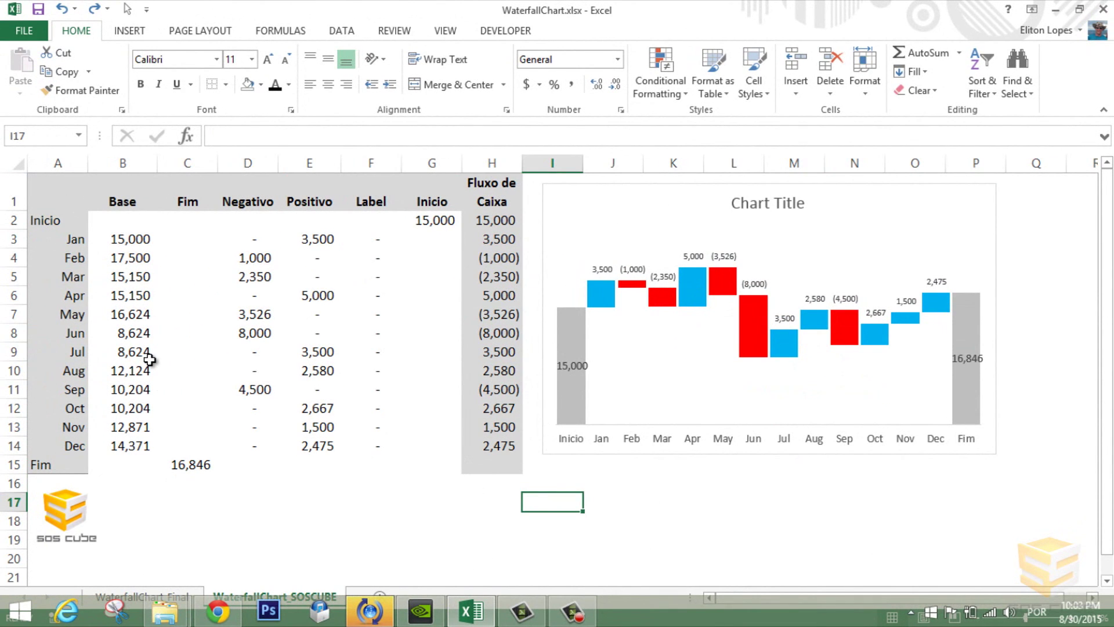